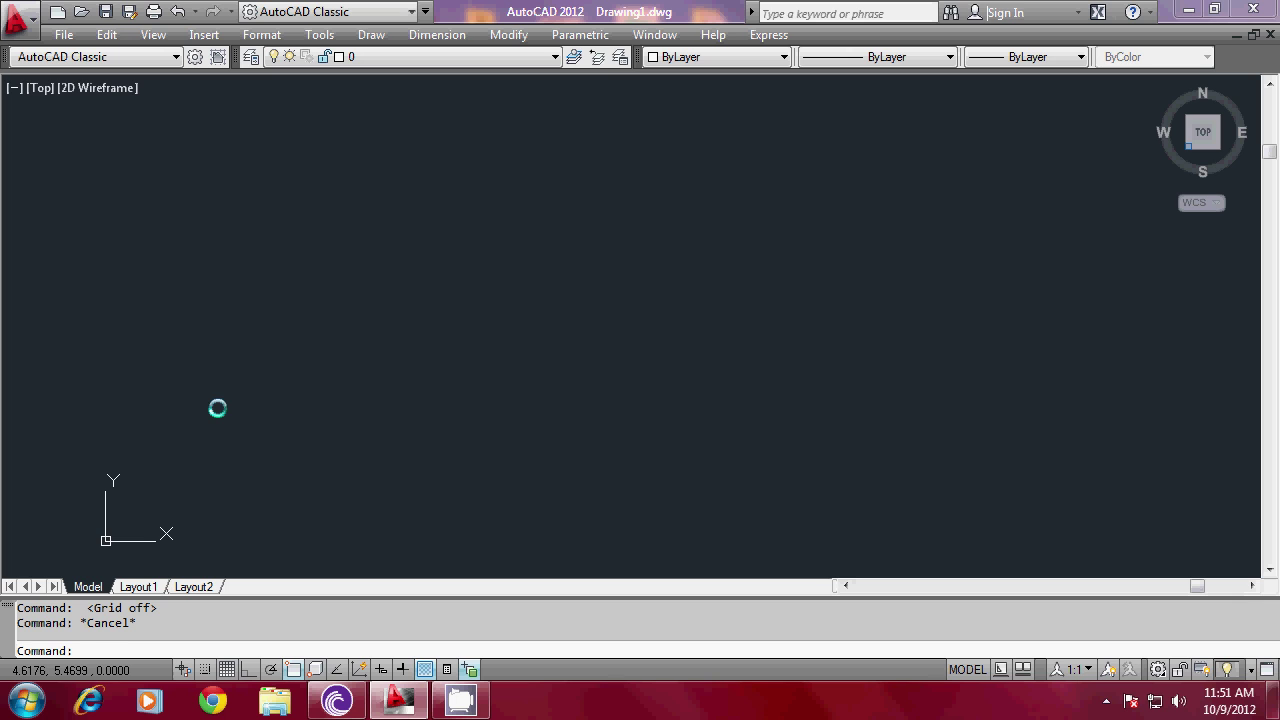
Draw a rectangle for the camera body footprint with the REC command.
text(rec)
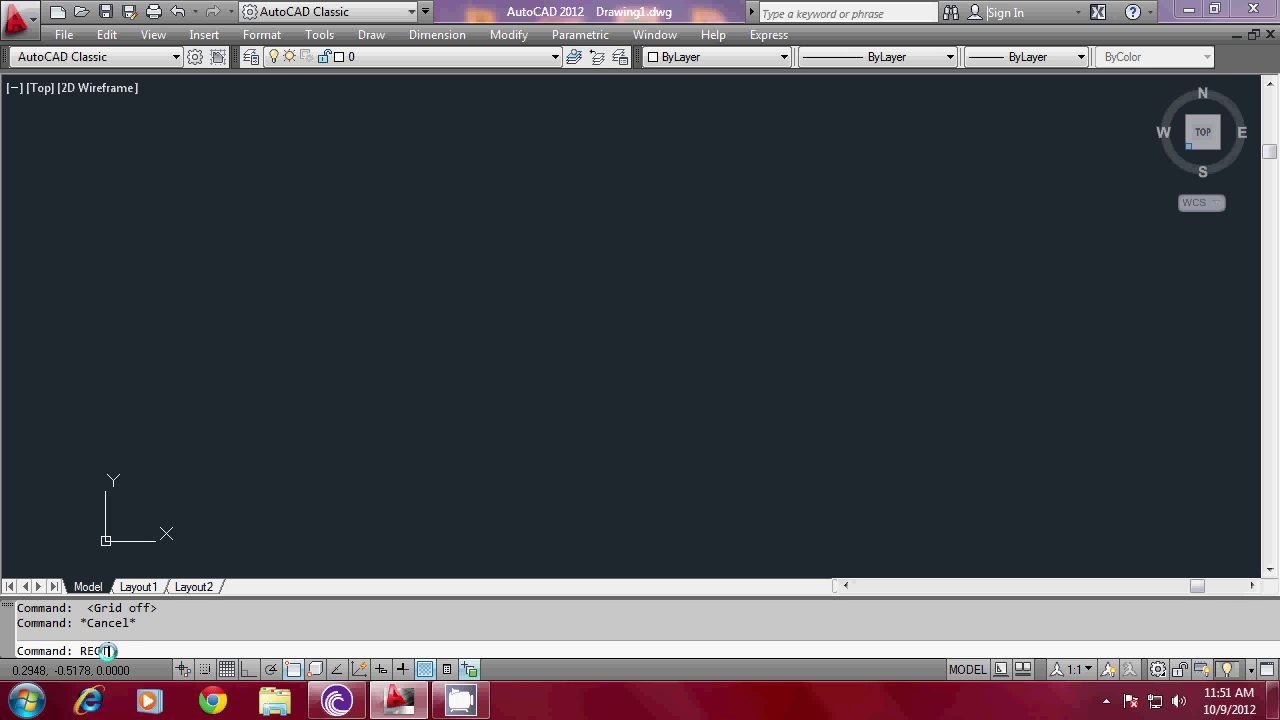
key(Return)
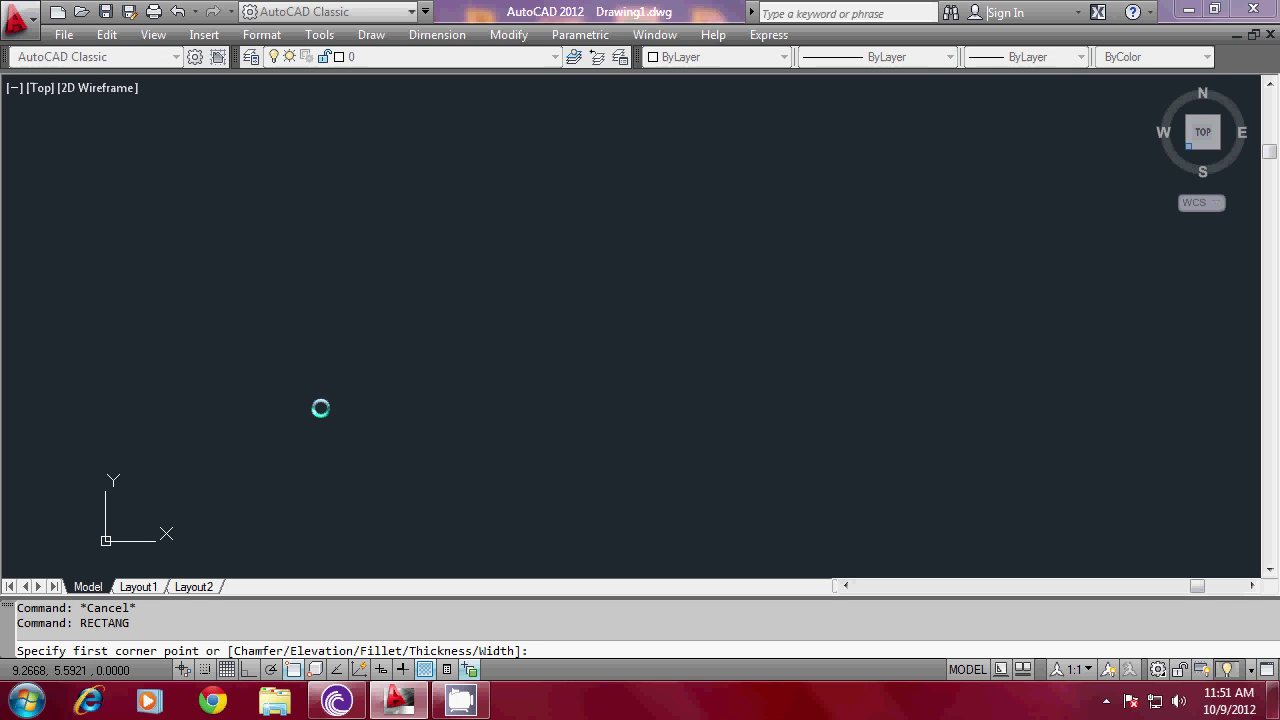
click(298, 452)
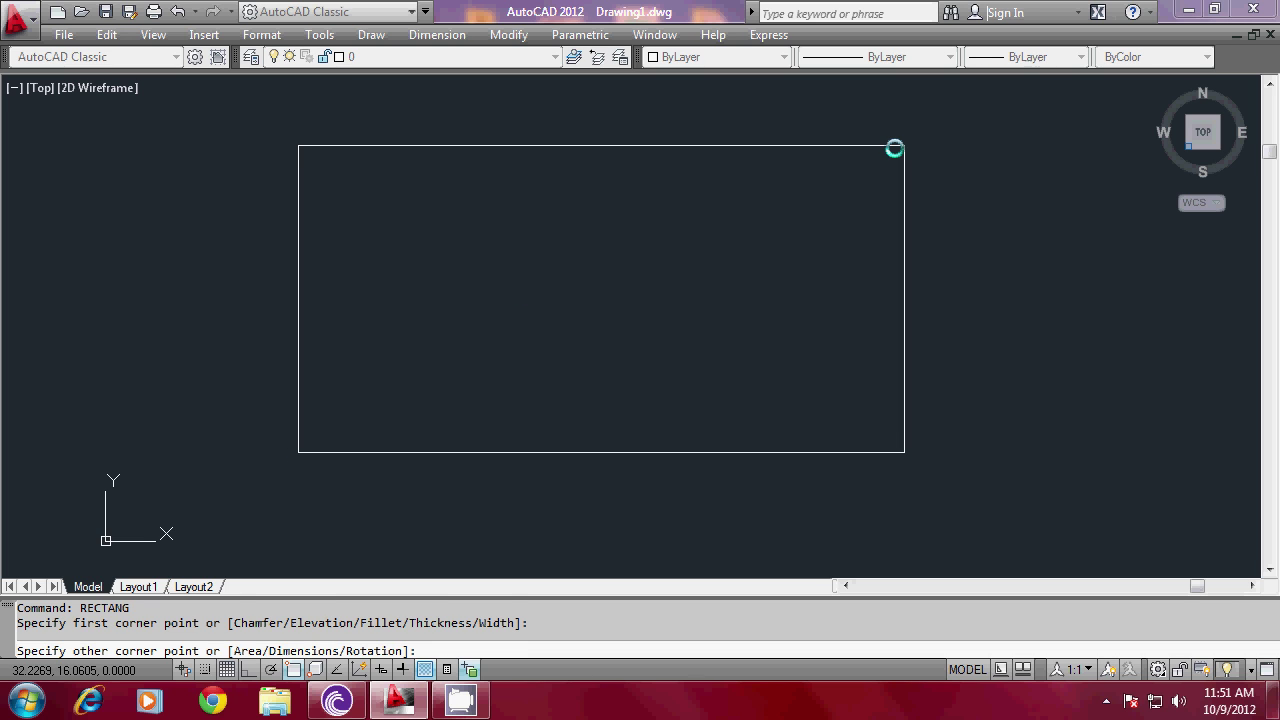
click(895, 148)
Extrude the rectangle into a solid box at a picked height.
text(ext)
key(Return)
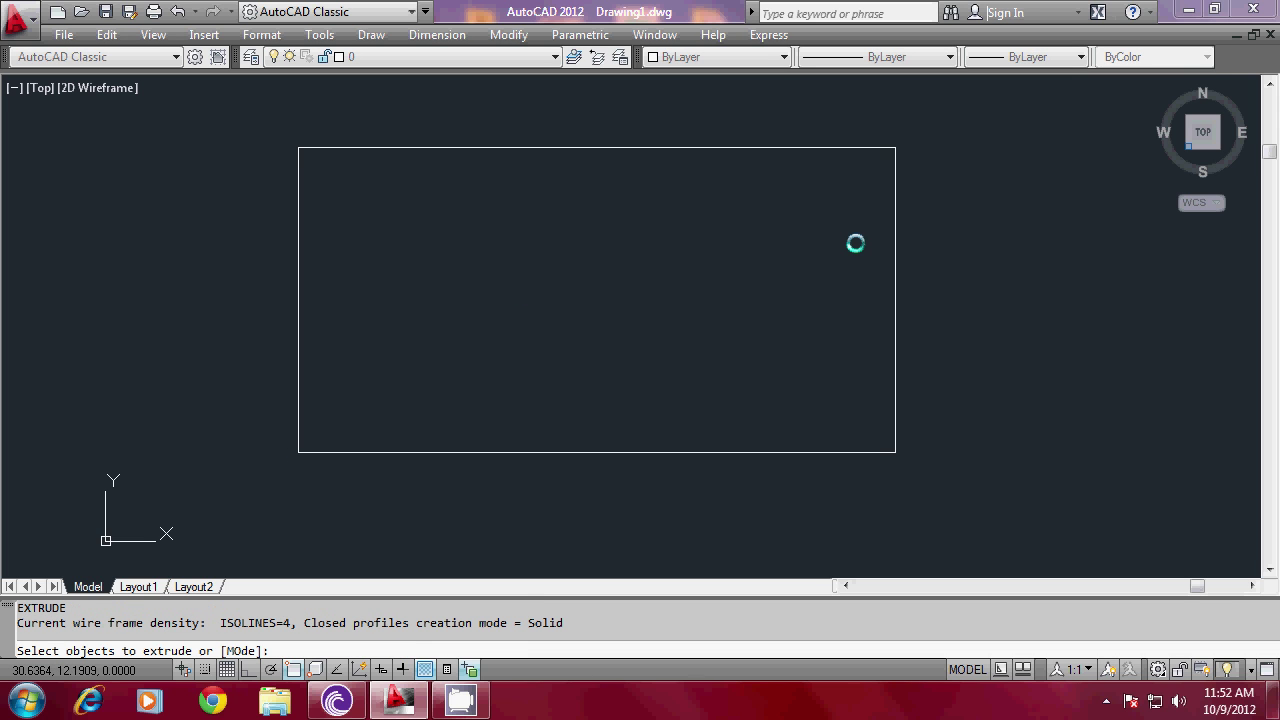
click(852, 451)
right_click(838, 438)
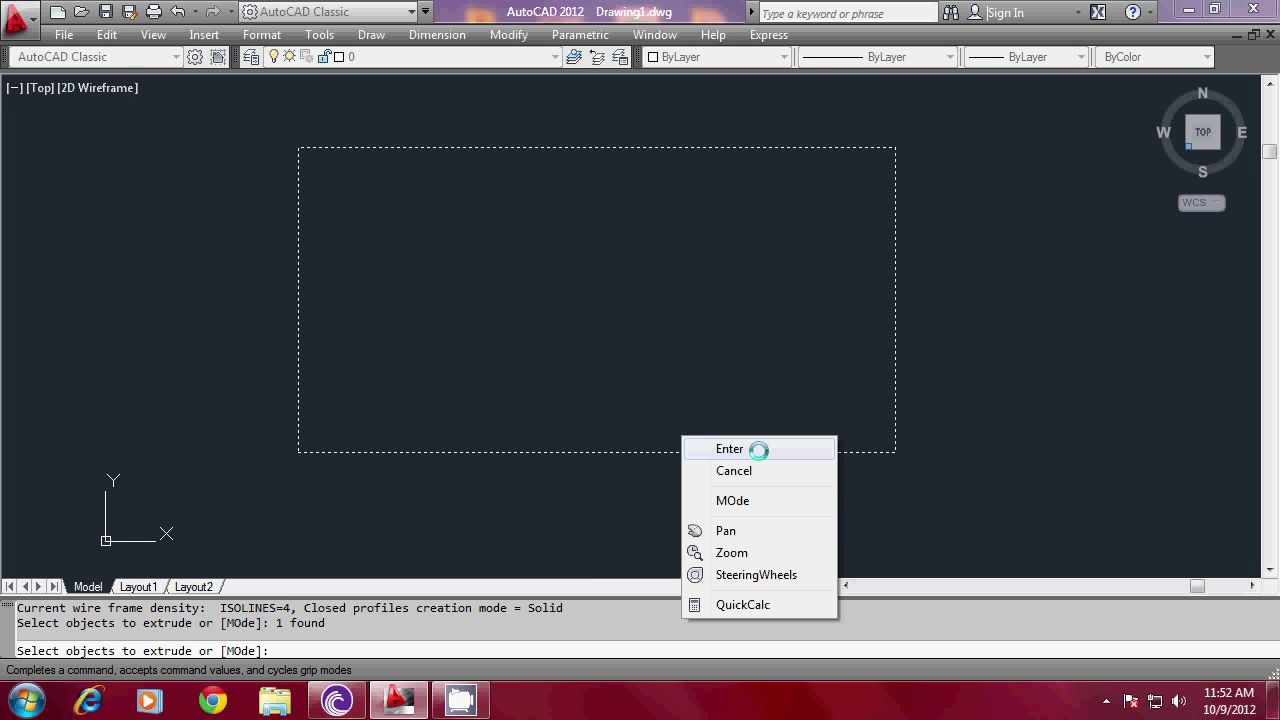
click(758, 450)
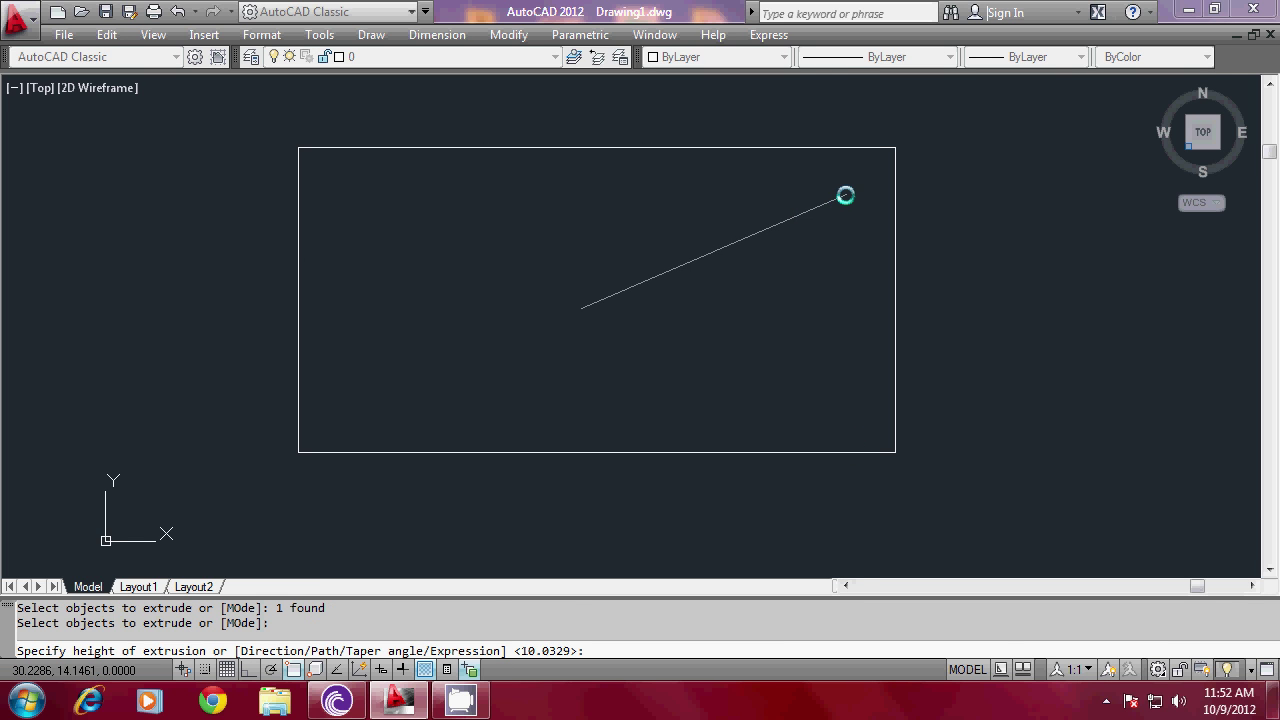
click(845, 195)
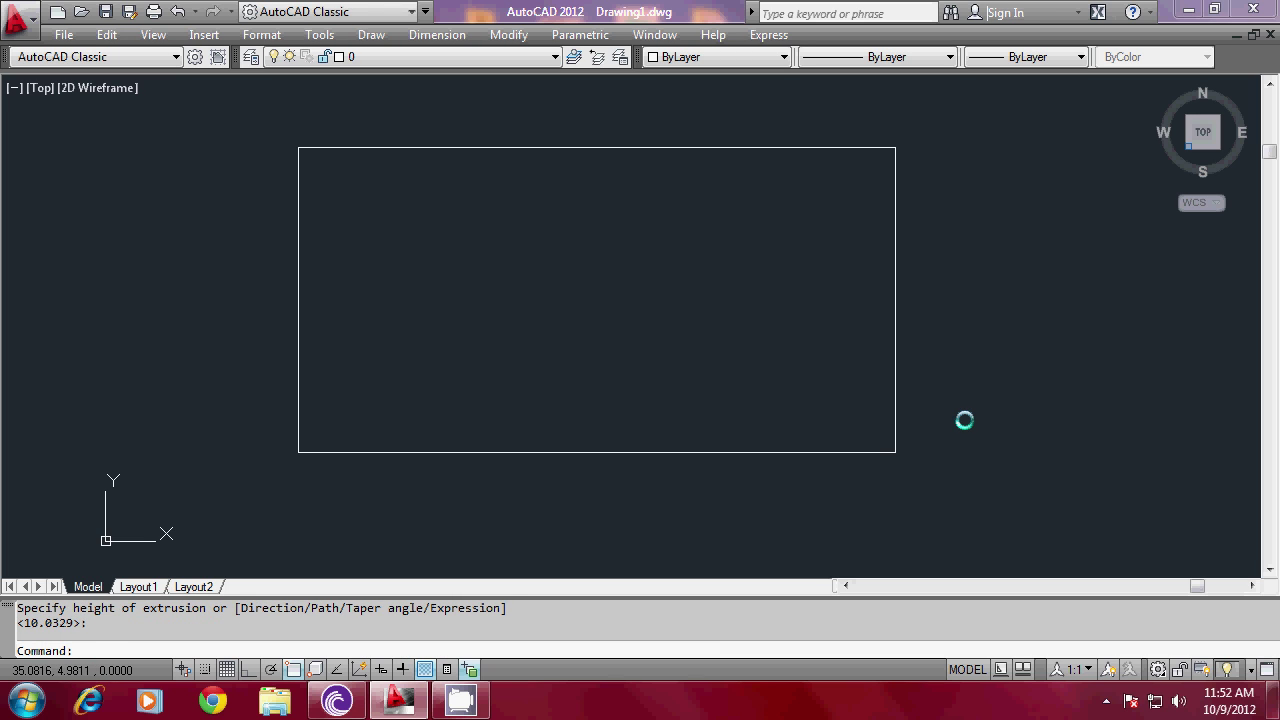
text(VPOINT)
key(Return)
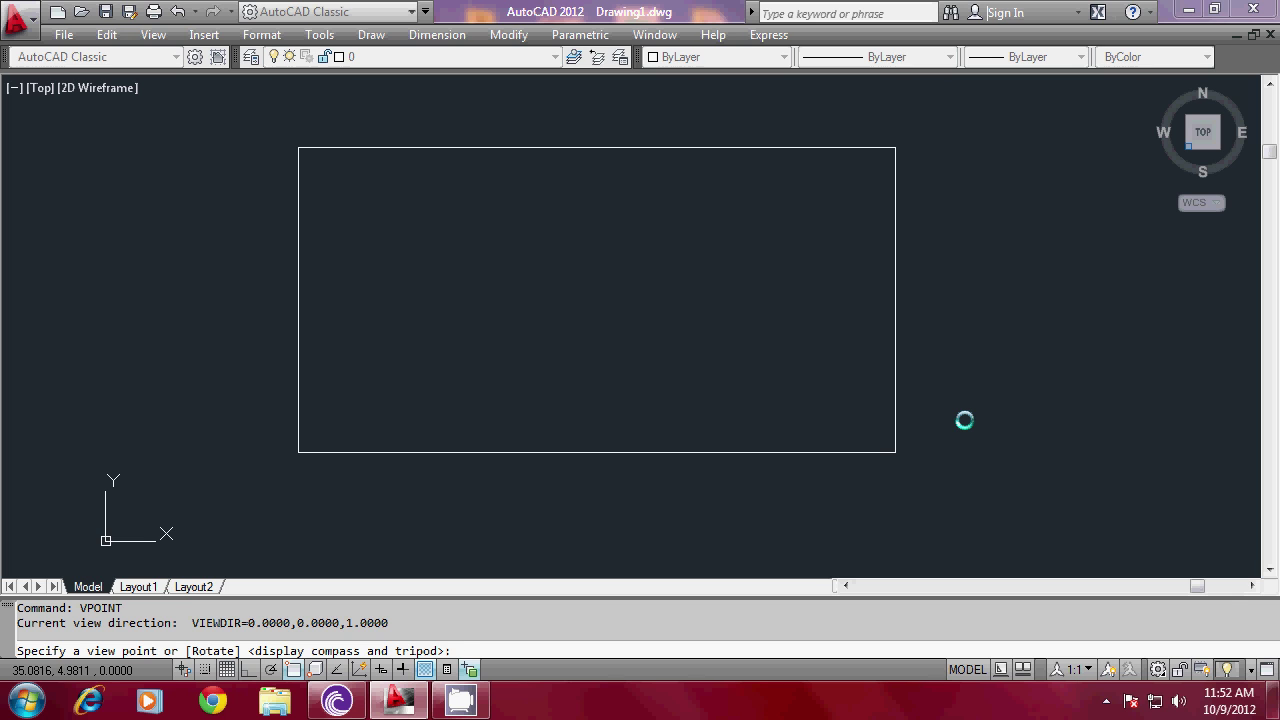
Apply the -3,-2,1 viewpoint and zoom out so the whole box shows.
text(-3,-2,1)
key(Return)
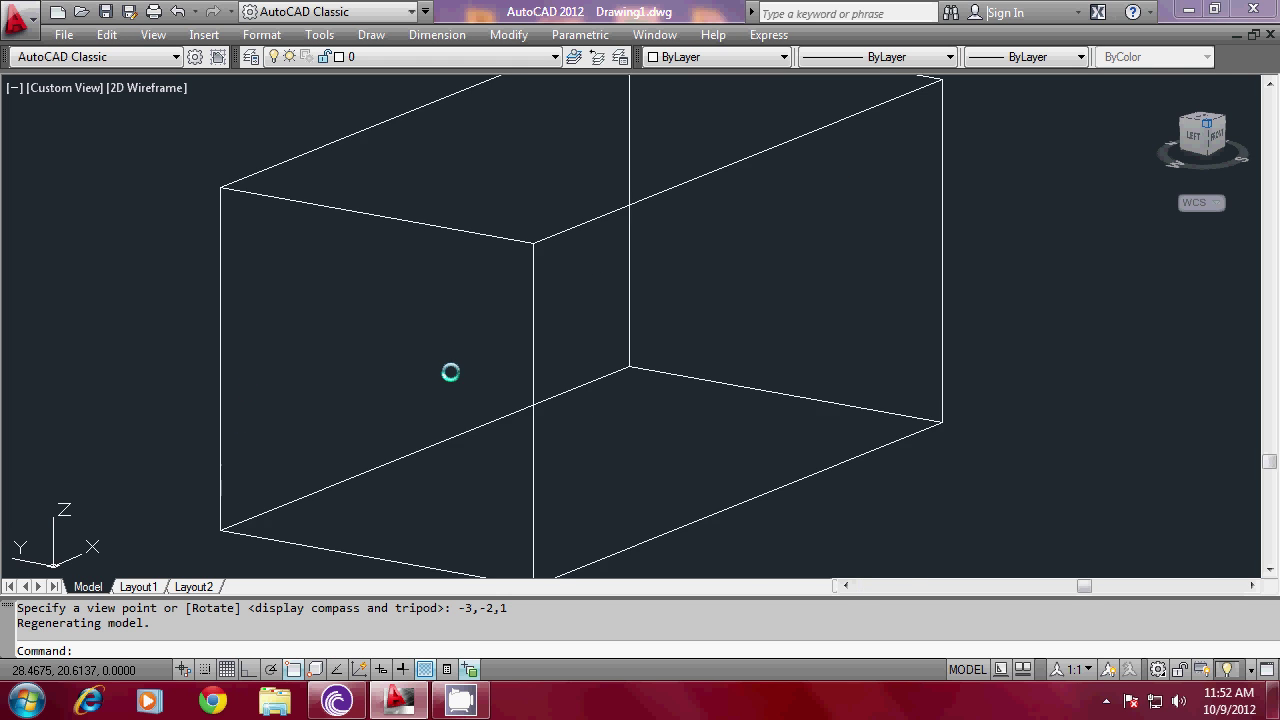
scroll(450, 372, down, 2)
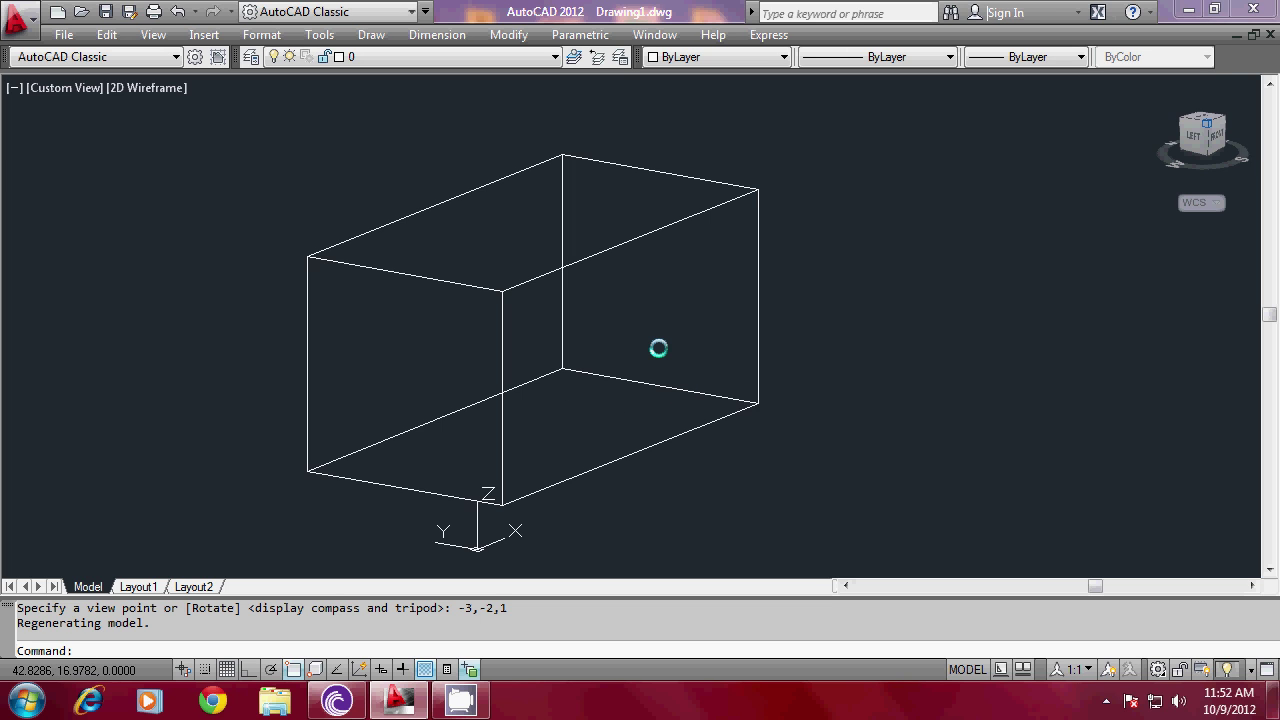
click(733, 55)
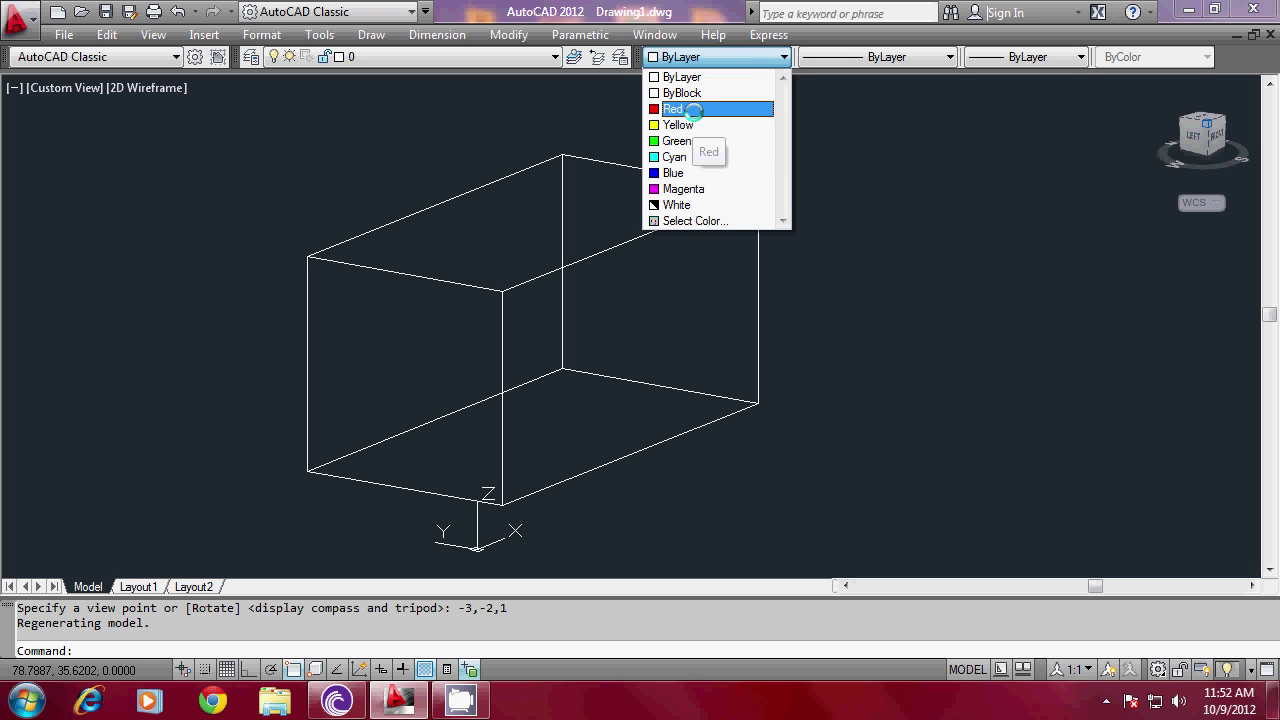
Make Cyan current and define a three-point UCS on the box's side face.
click(677, 156)
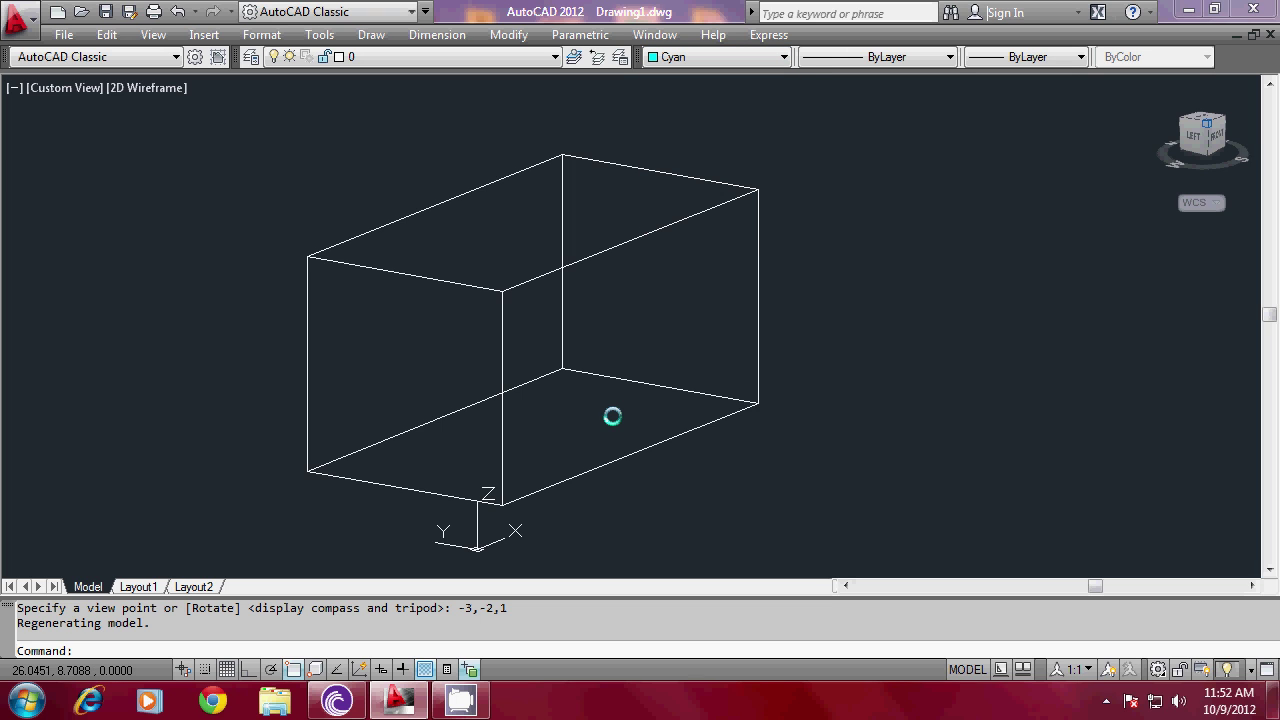
text(UCS)
key(Return)
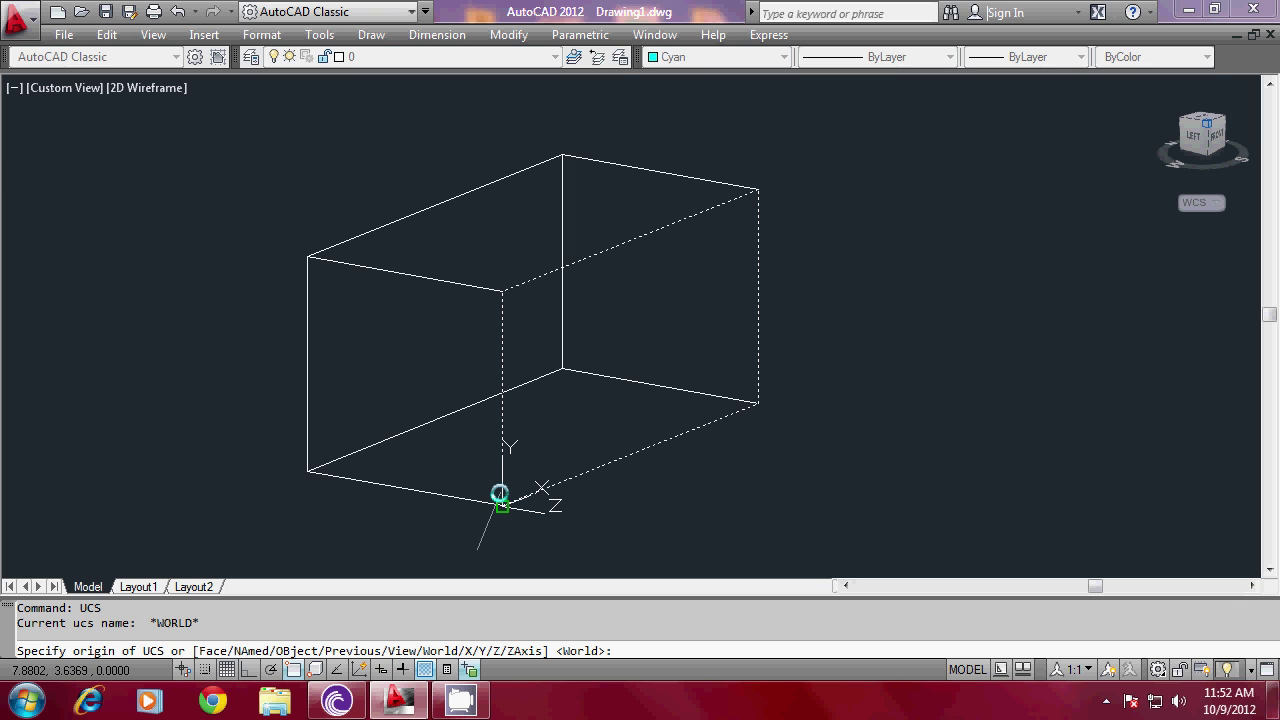
text(3)
key(Return)
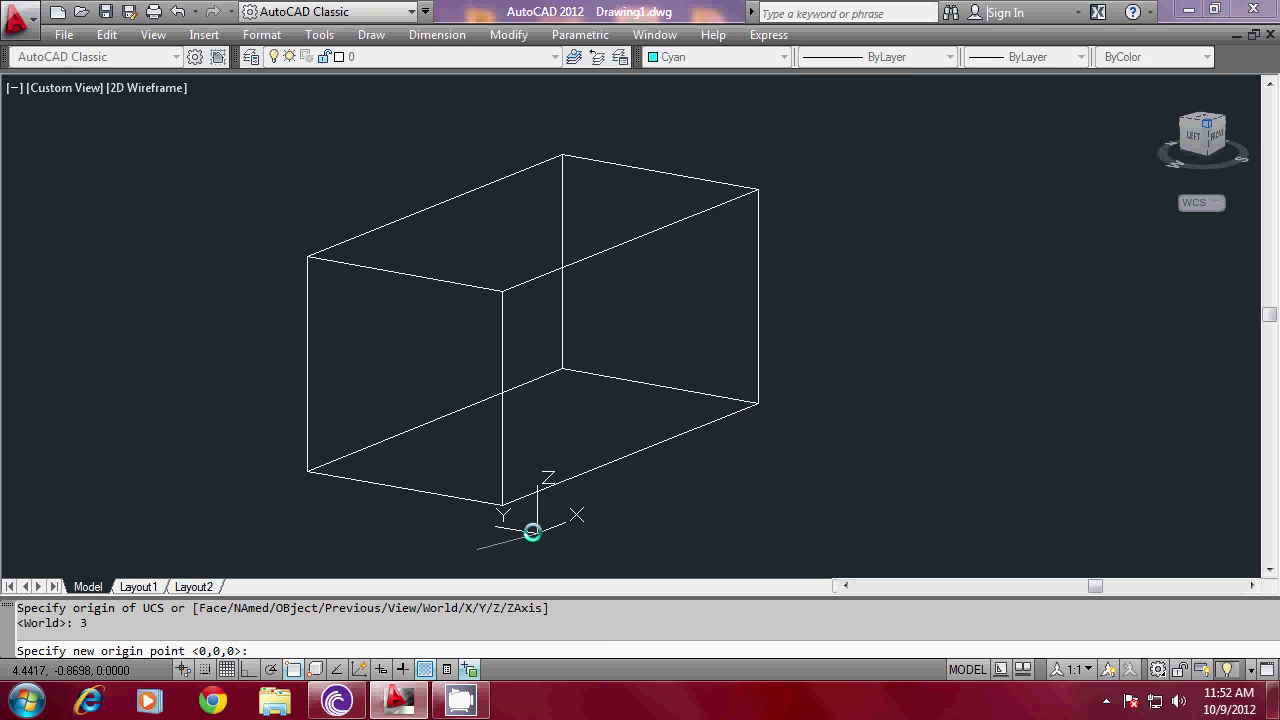
click(505, 507)
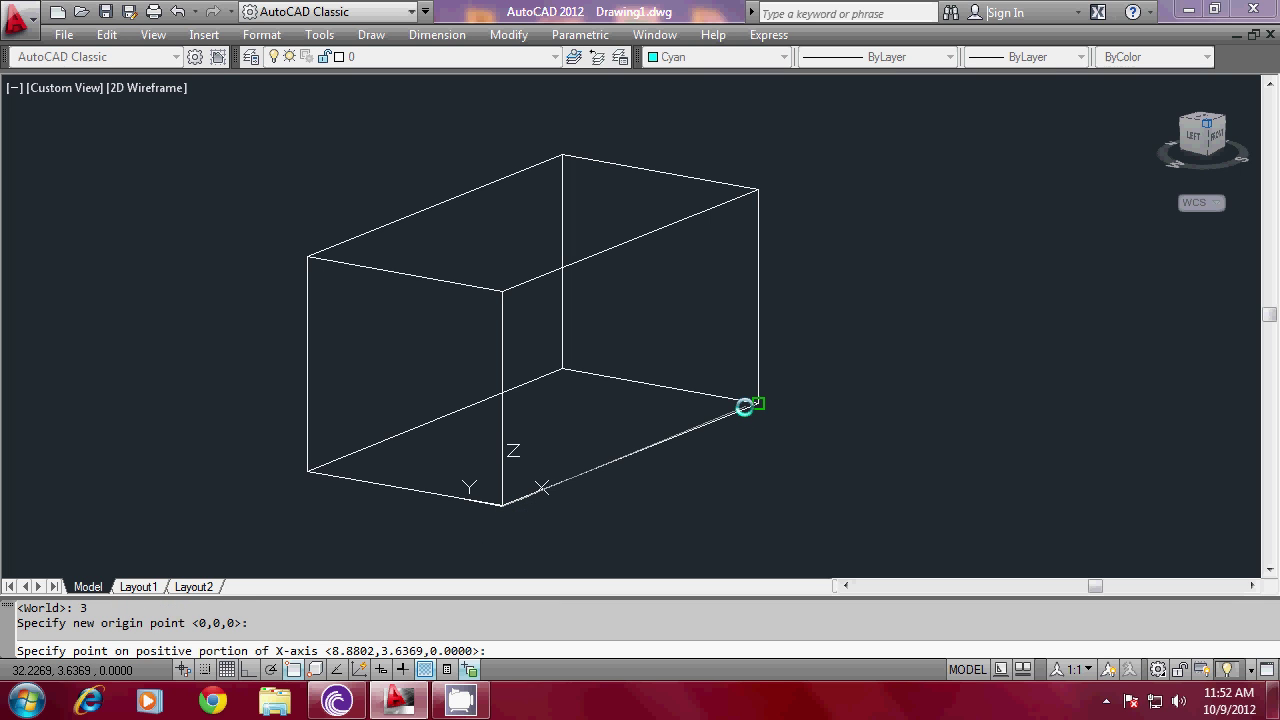
click(745, 405)
click(502, 291)
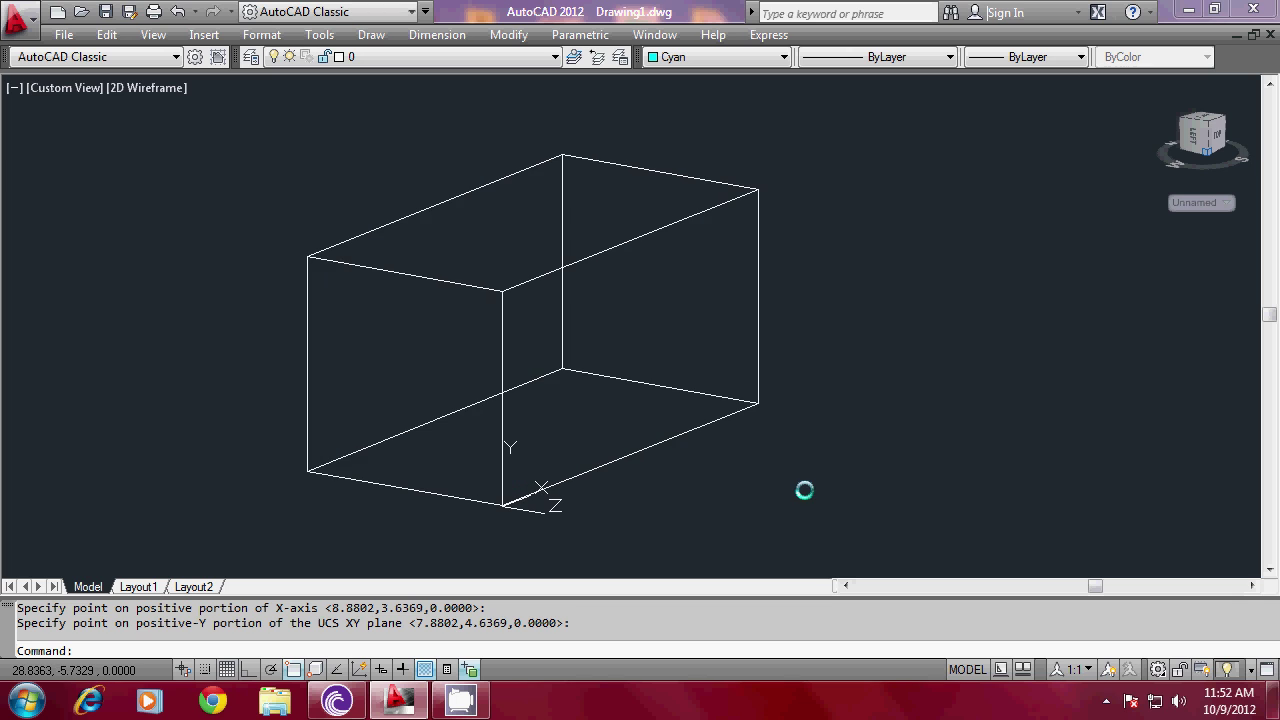
text(c)
key(Return)
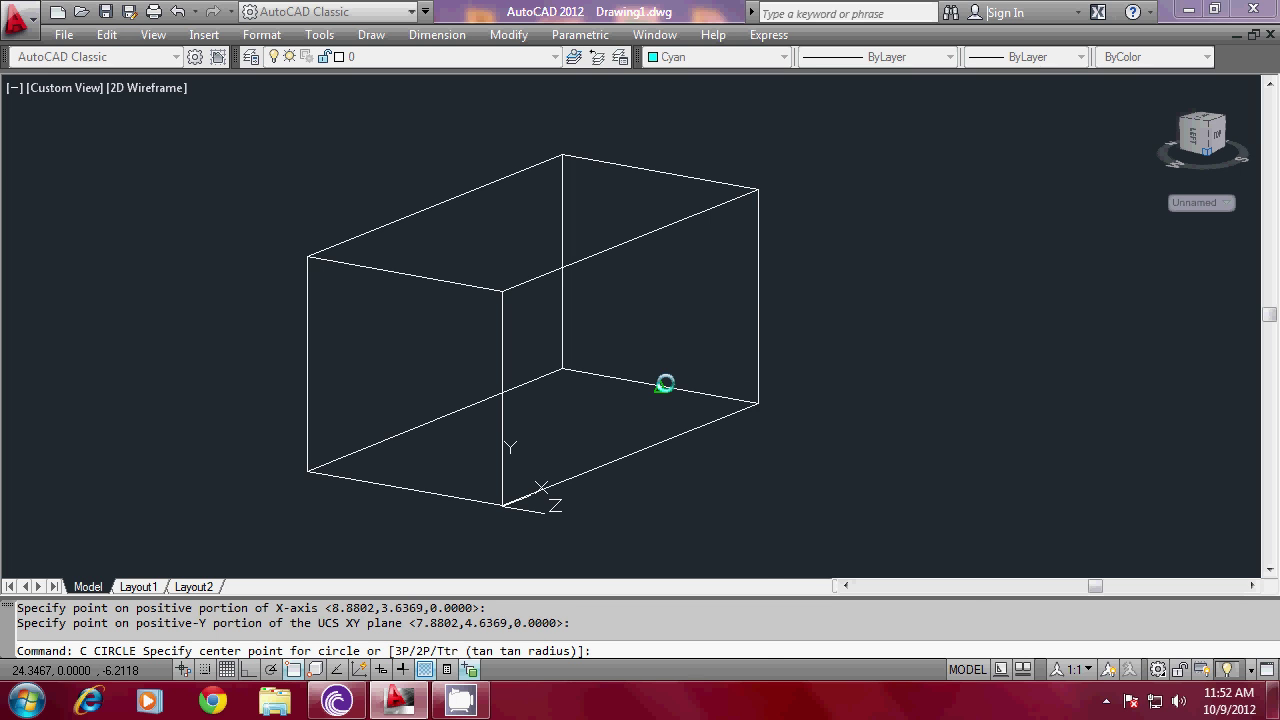
Draw a cyan circle on the face, centred using .X and .YZ point filters.
shift+right_click(768, 249)
mouse_move(860, 273)
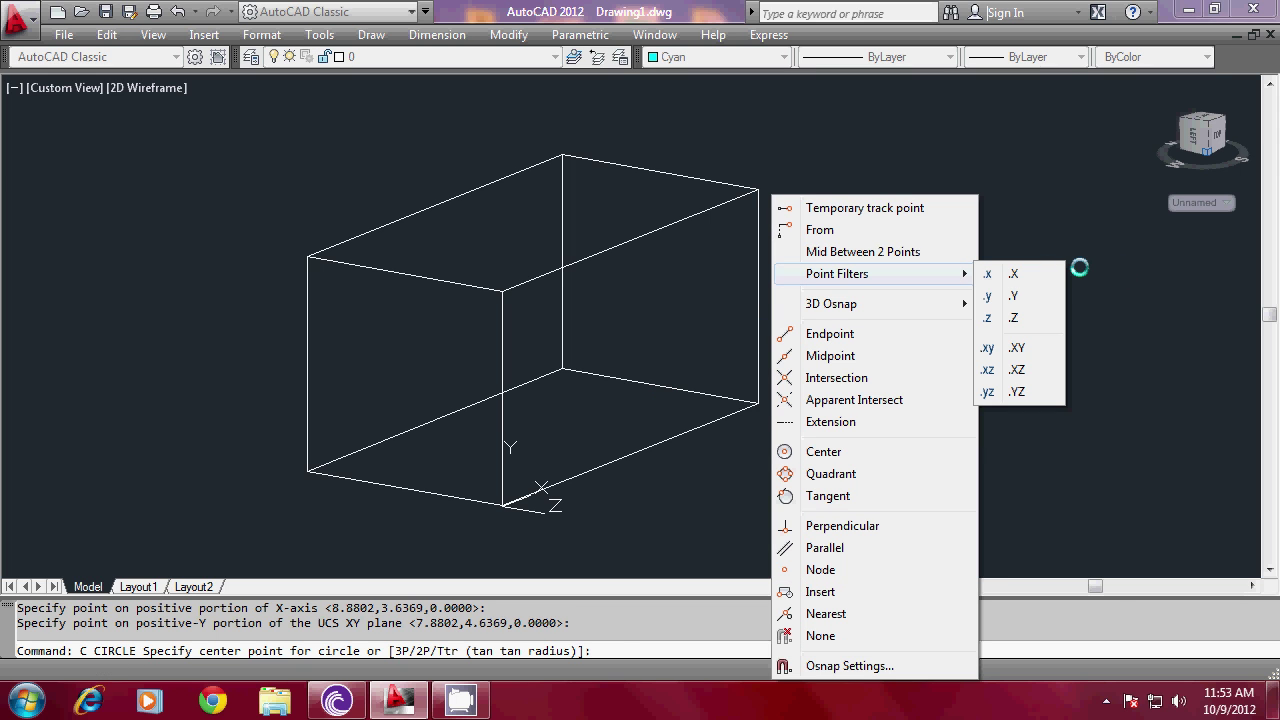
click(1013, 273)
click(702, 421)
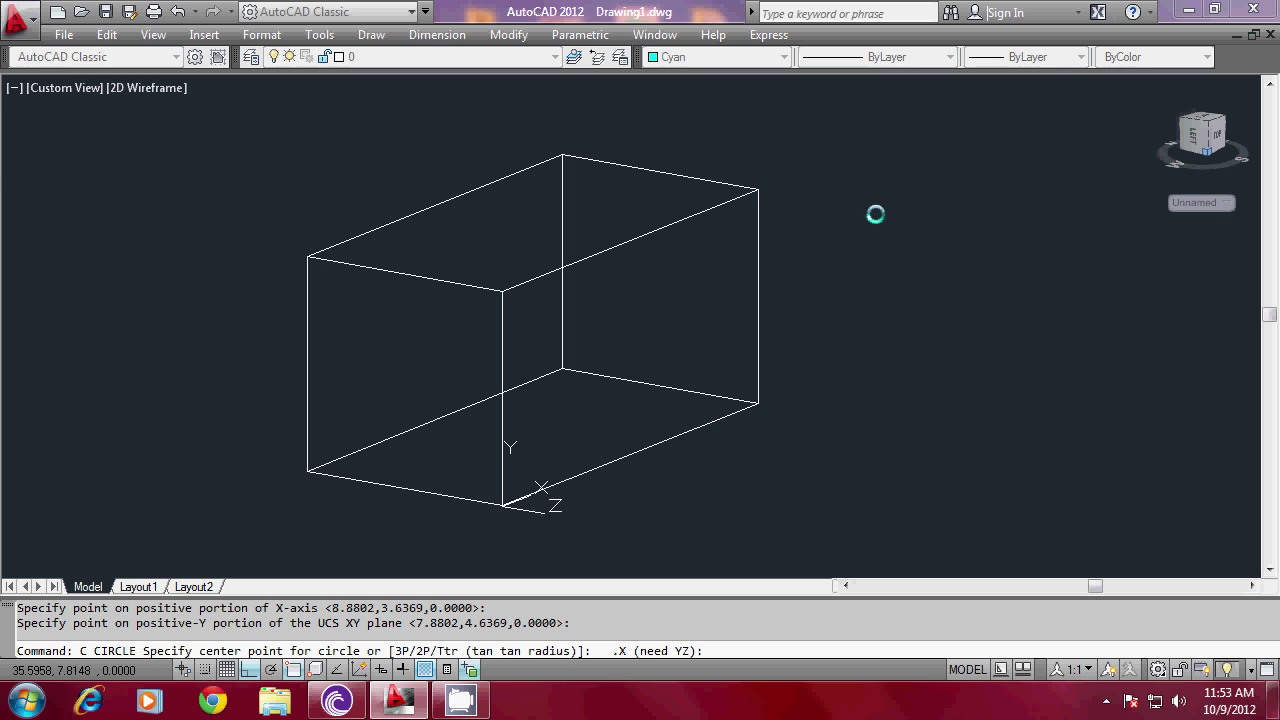
shift+right_click(875, 214)
mouse_move(895, 271)
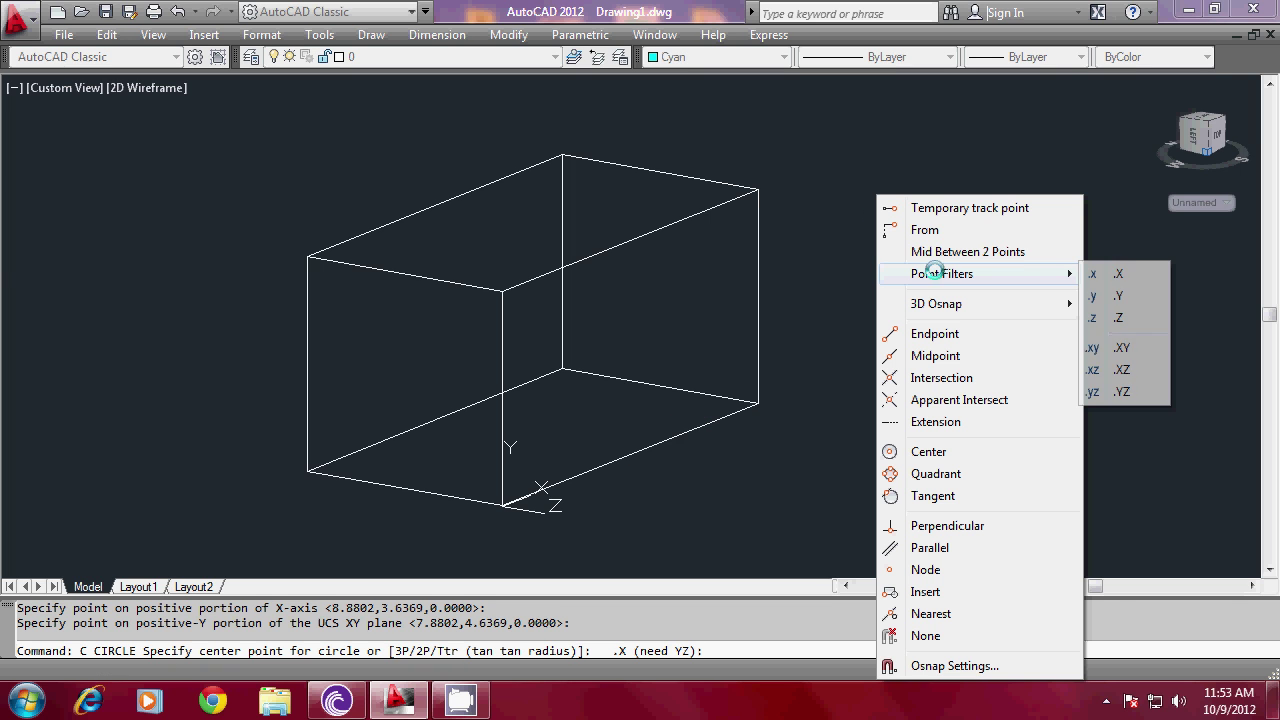
click(1111, 391)
click(762, 297)
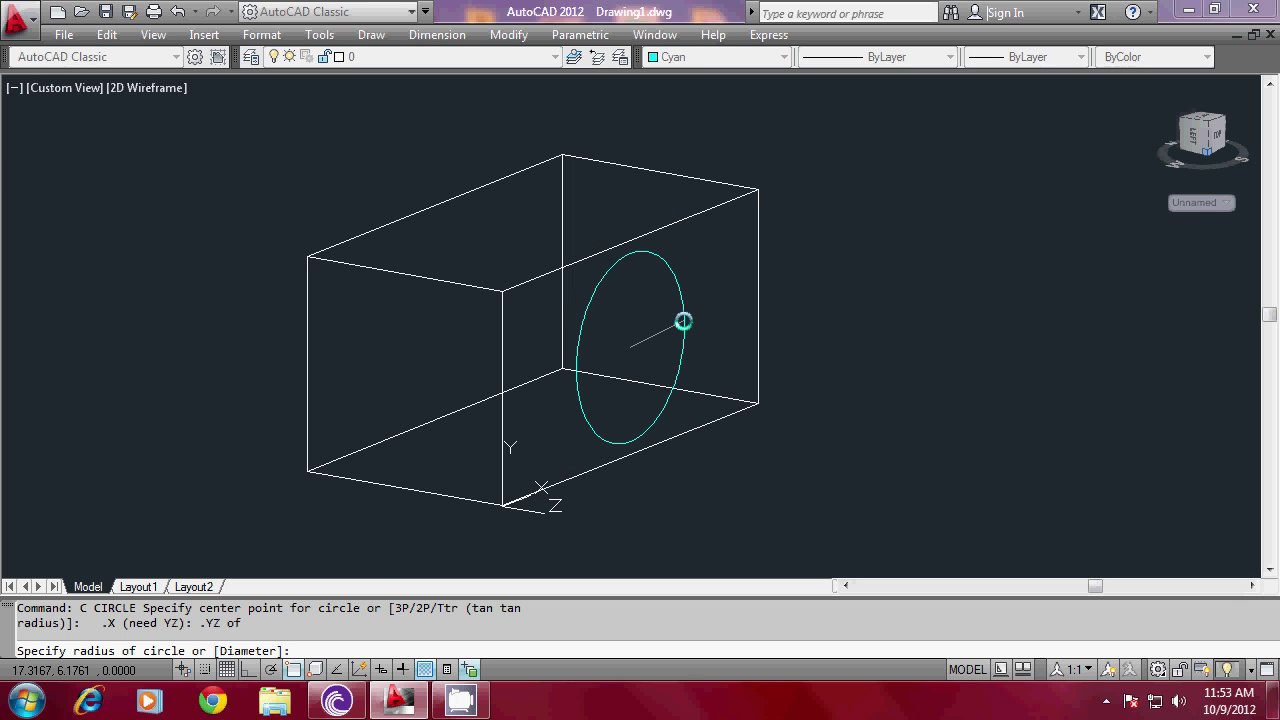
click(683, 321)
Offset the circle inward to create a smaller concentric circle.
text(o)
key(Return)
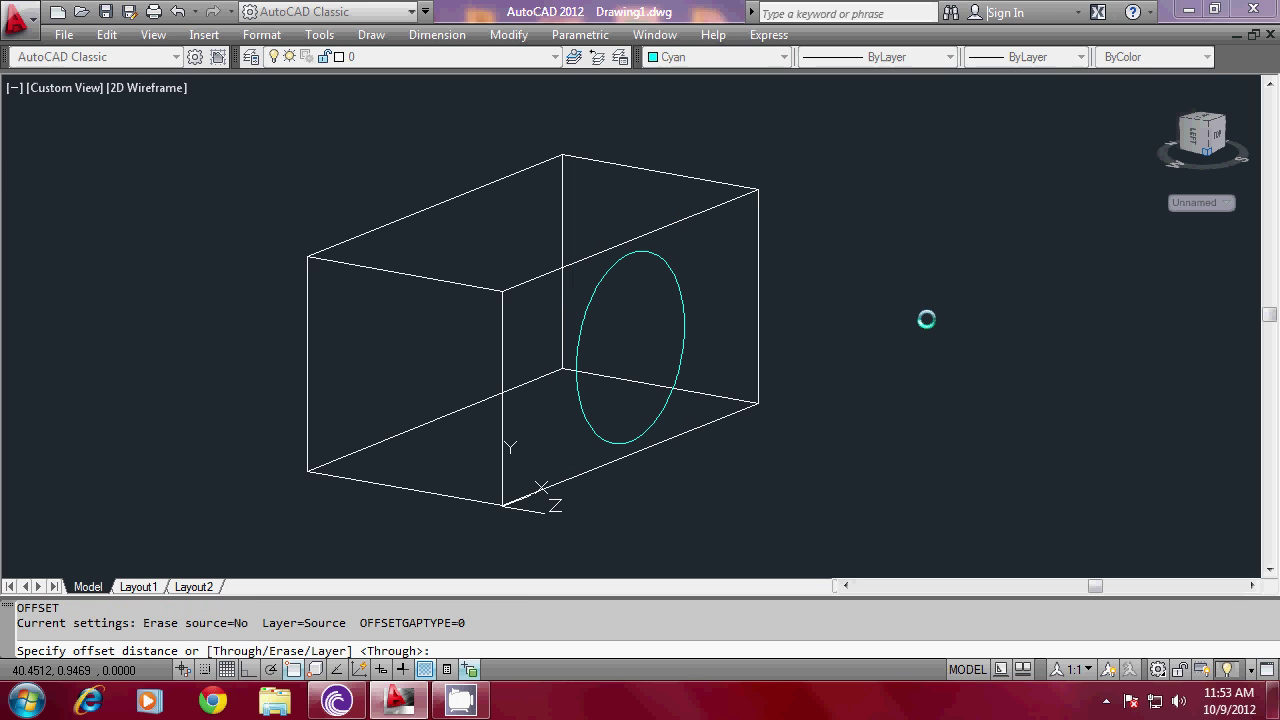
click(810, 269)
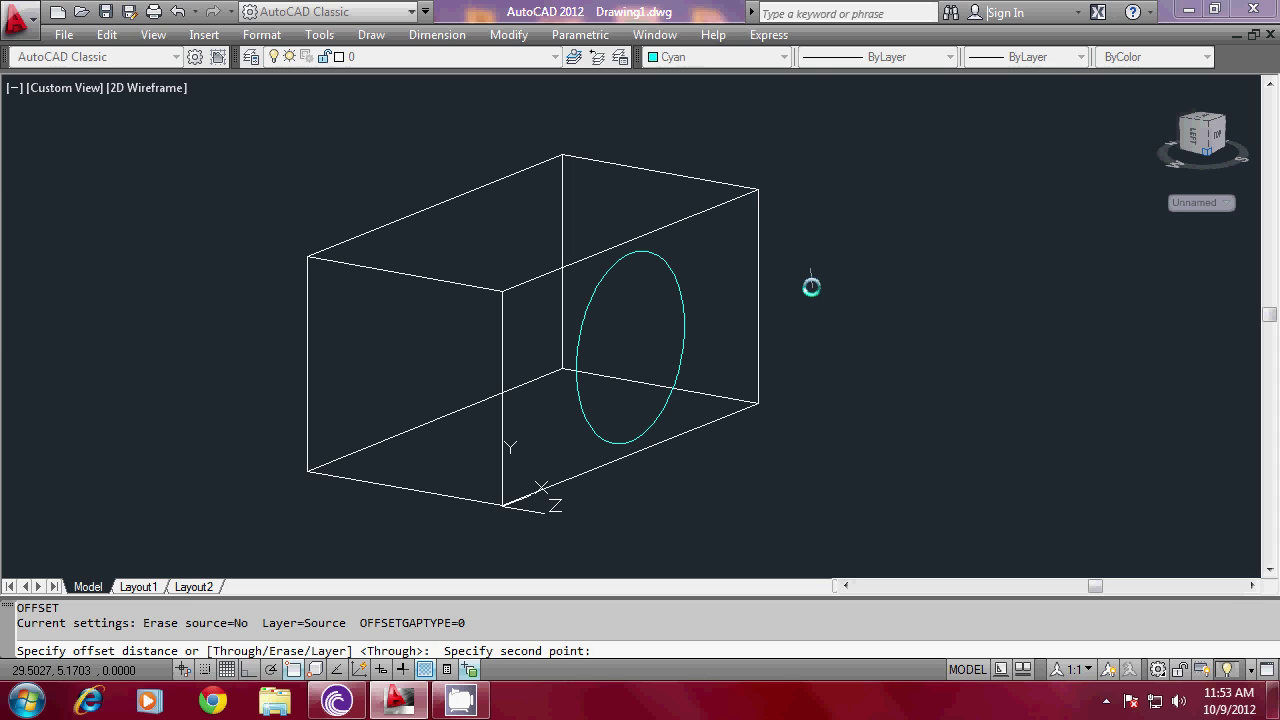
key(F8)
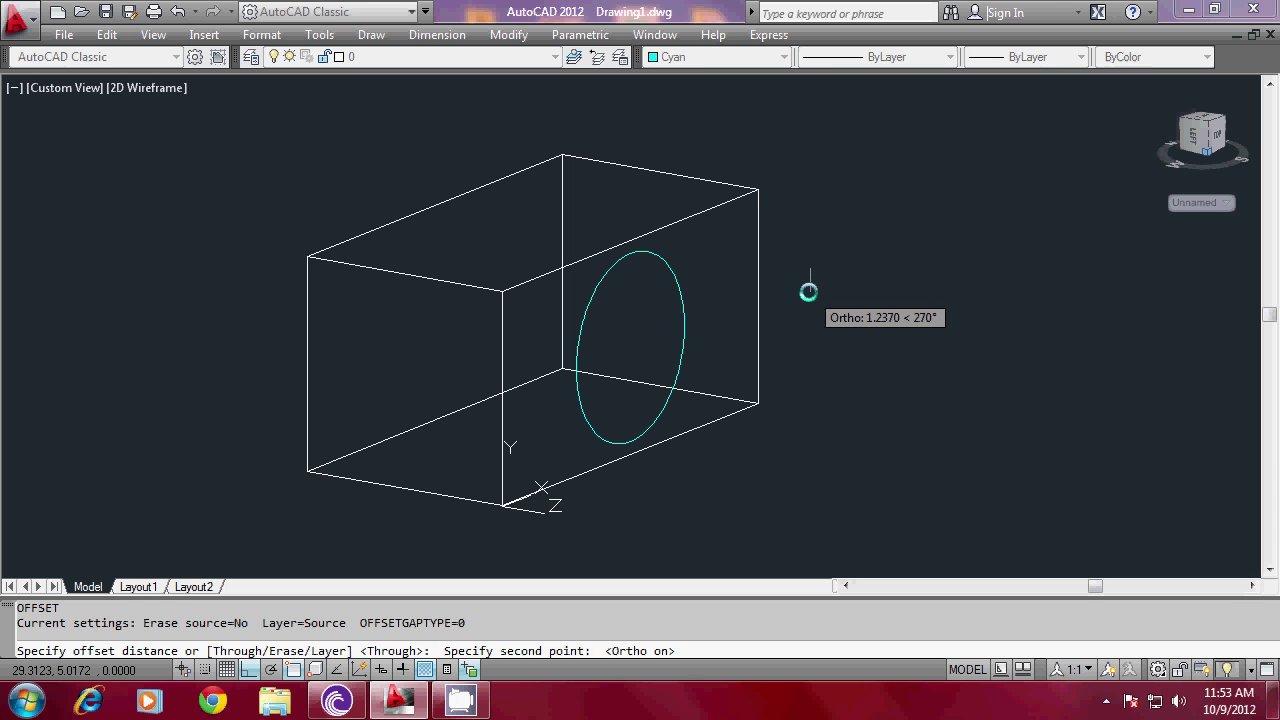
click(808, 291)
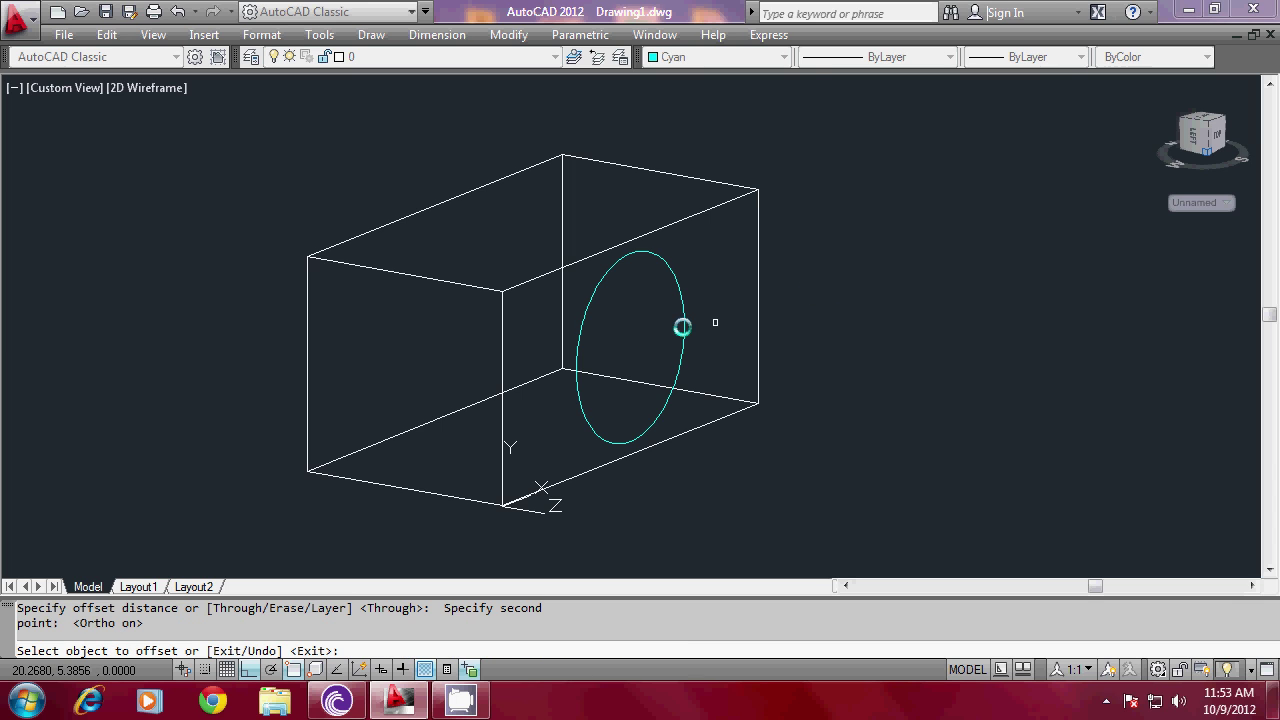
click(683, 324)
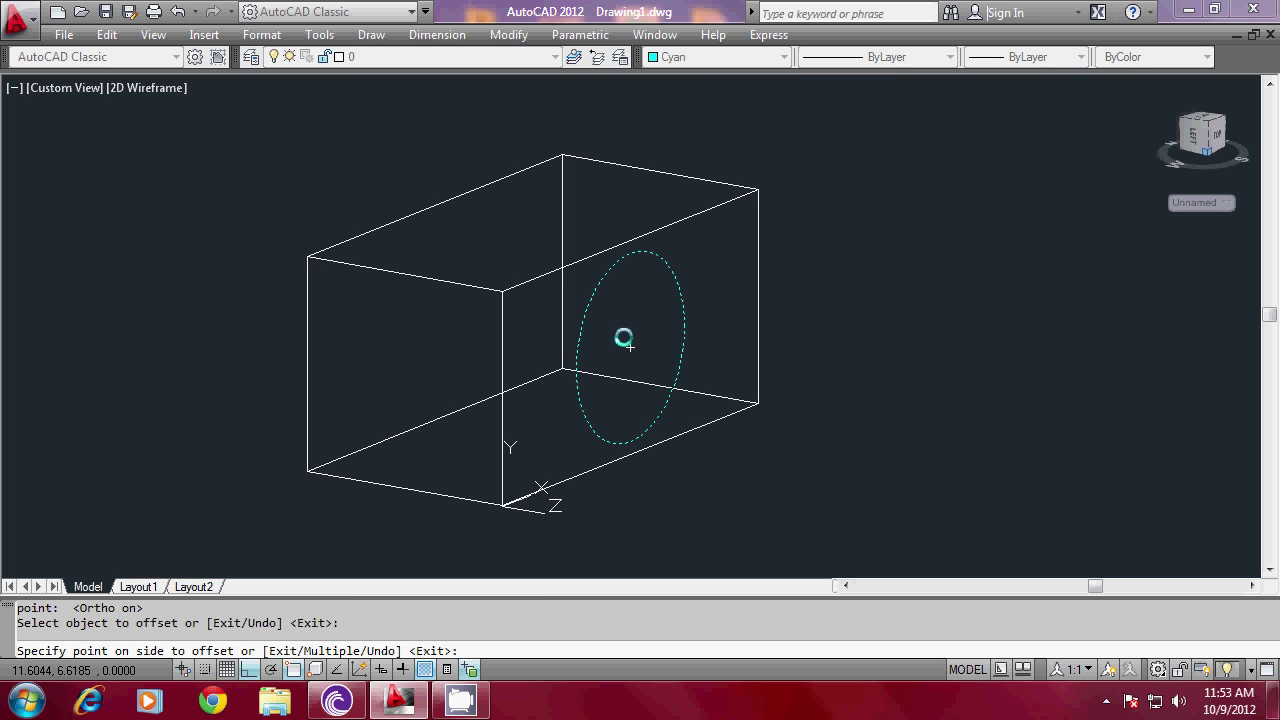
click(623, 339)
key(Escape)
key(Escape)
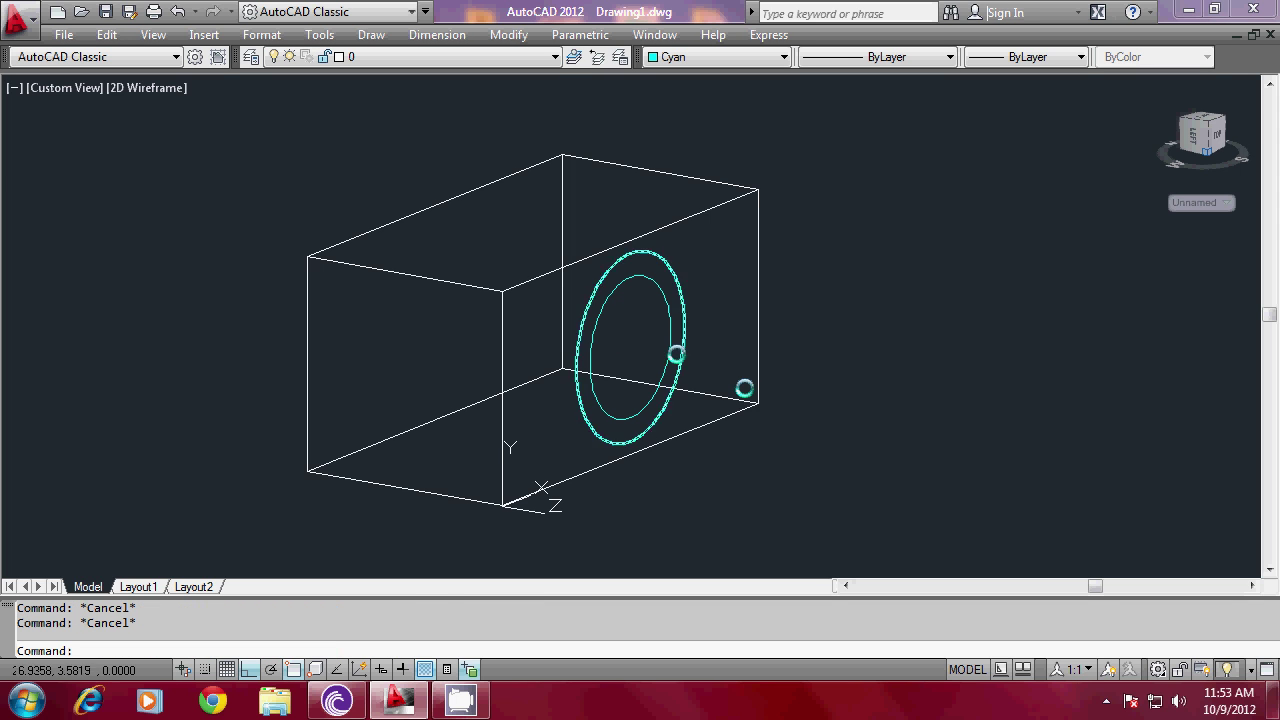
text(EX)
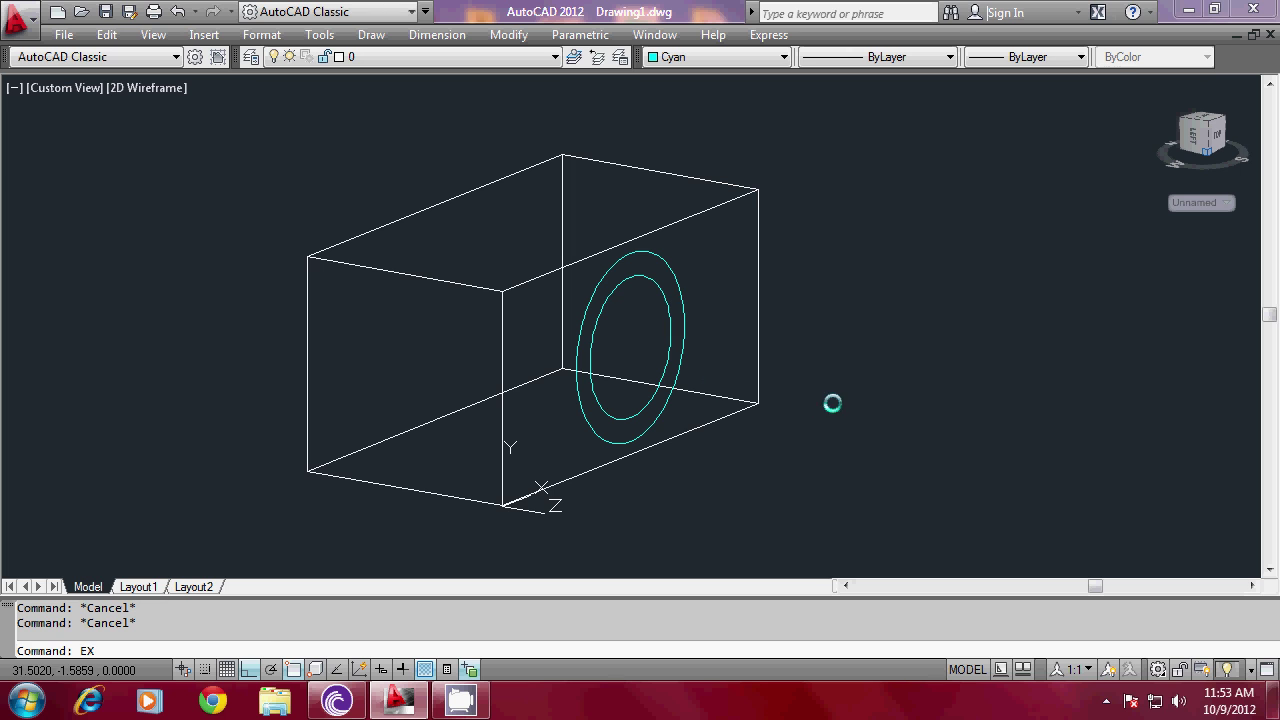
text(T)
key(Return)
click(703, 324)
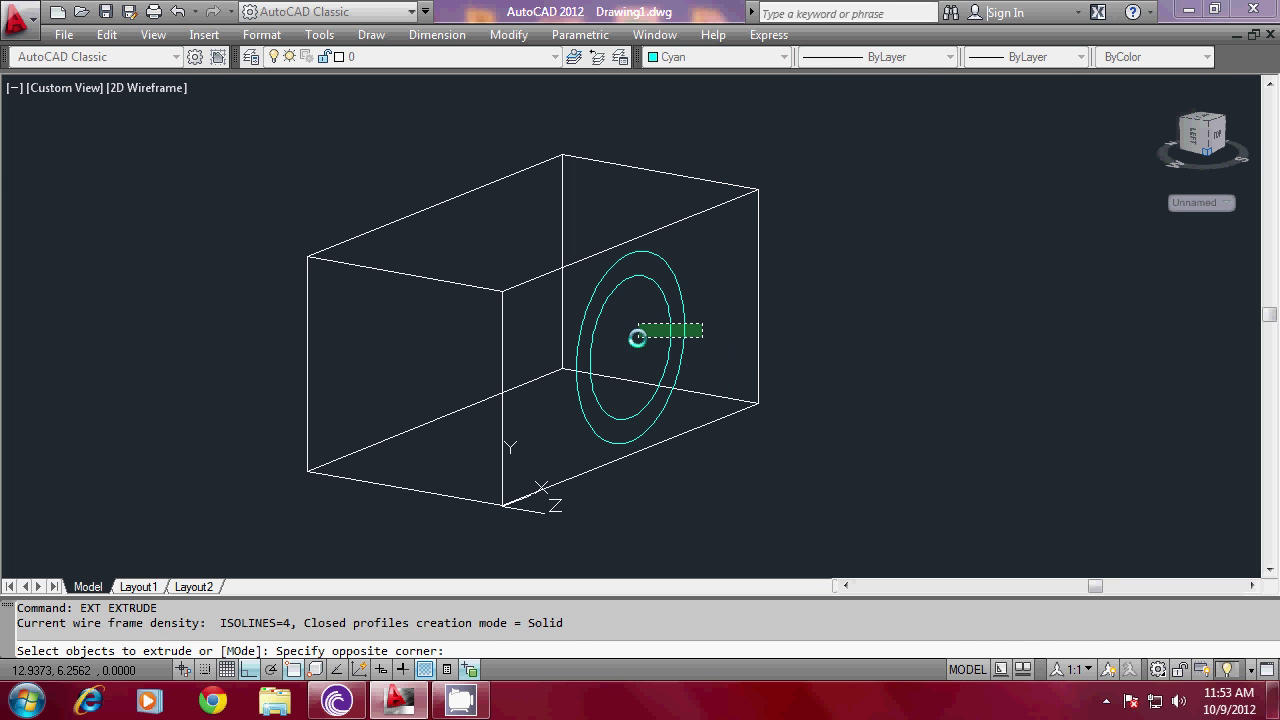
Extrude both concentric circles into cylinders.
click(637, 337)
right_click(737, 353)
click(746, 362)
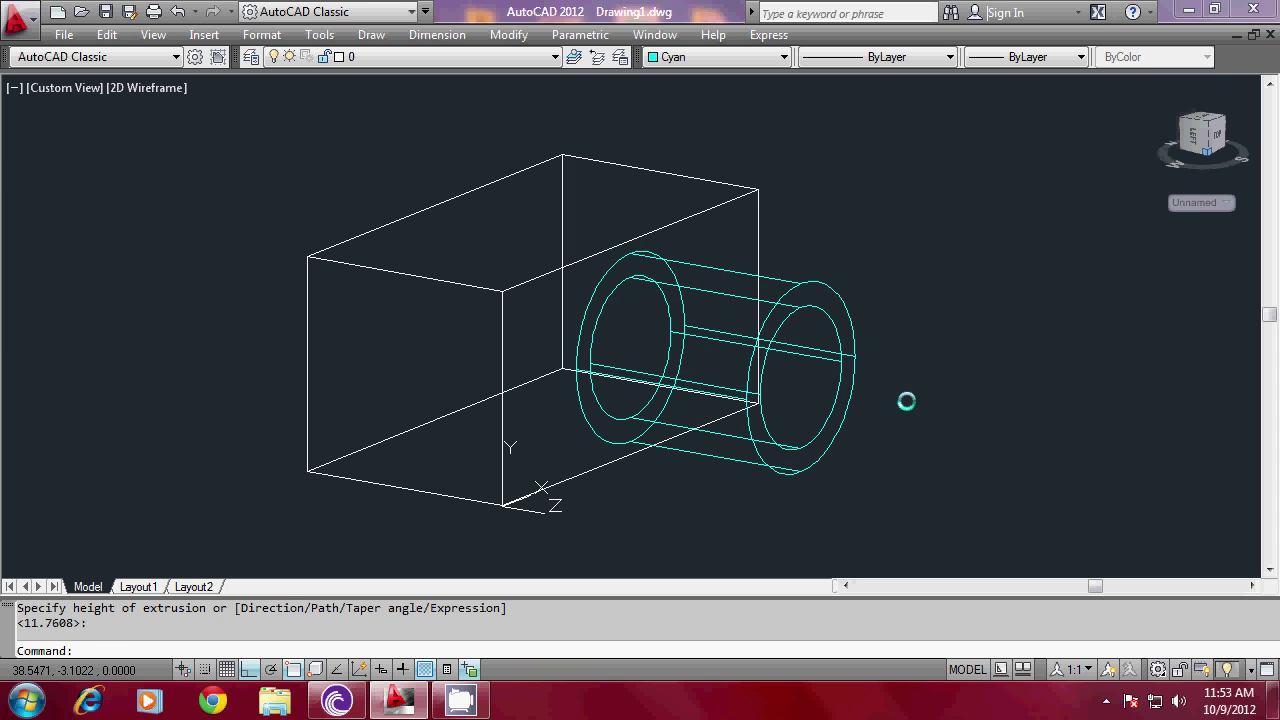
Subtract the inner cylinder from the outer one to hollow the lens tube.
text(su)
key(Return)
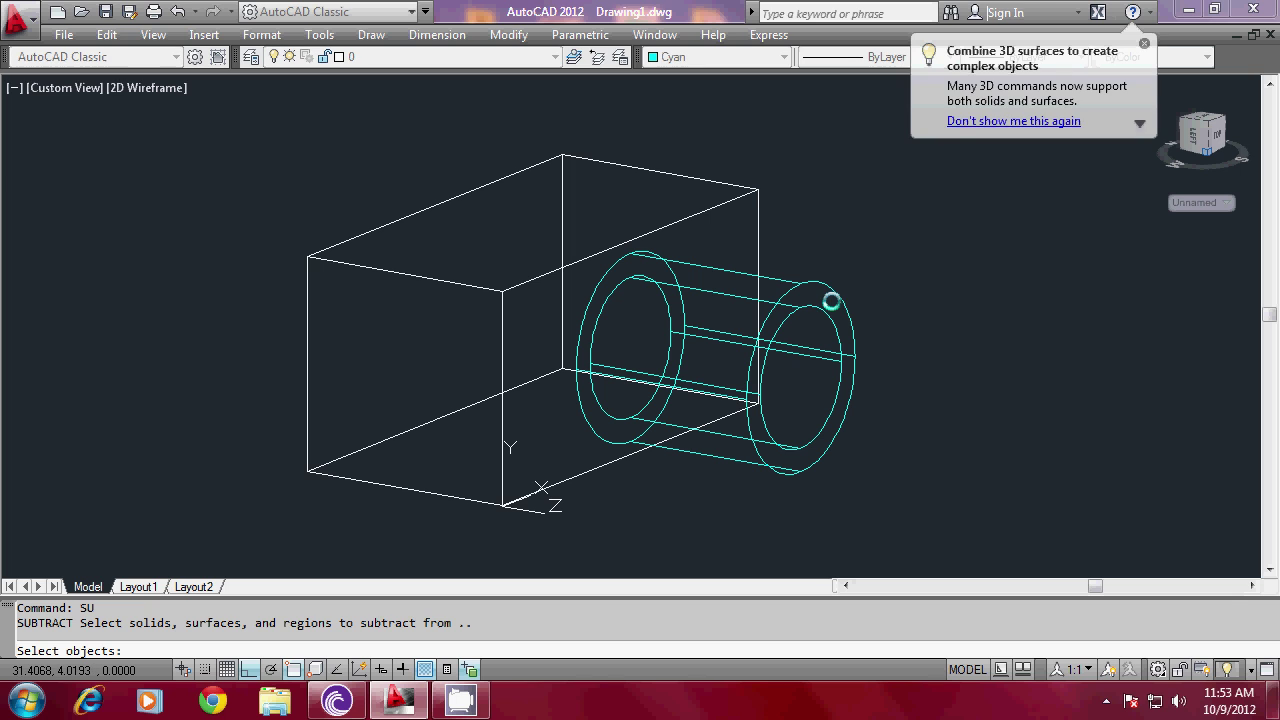
click(832, 296)
click(833, 293)
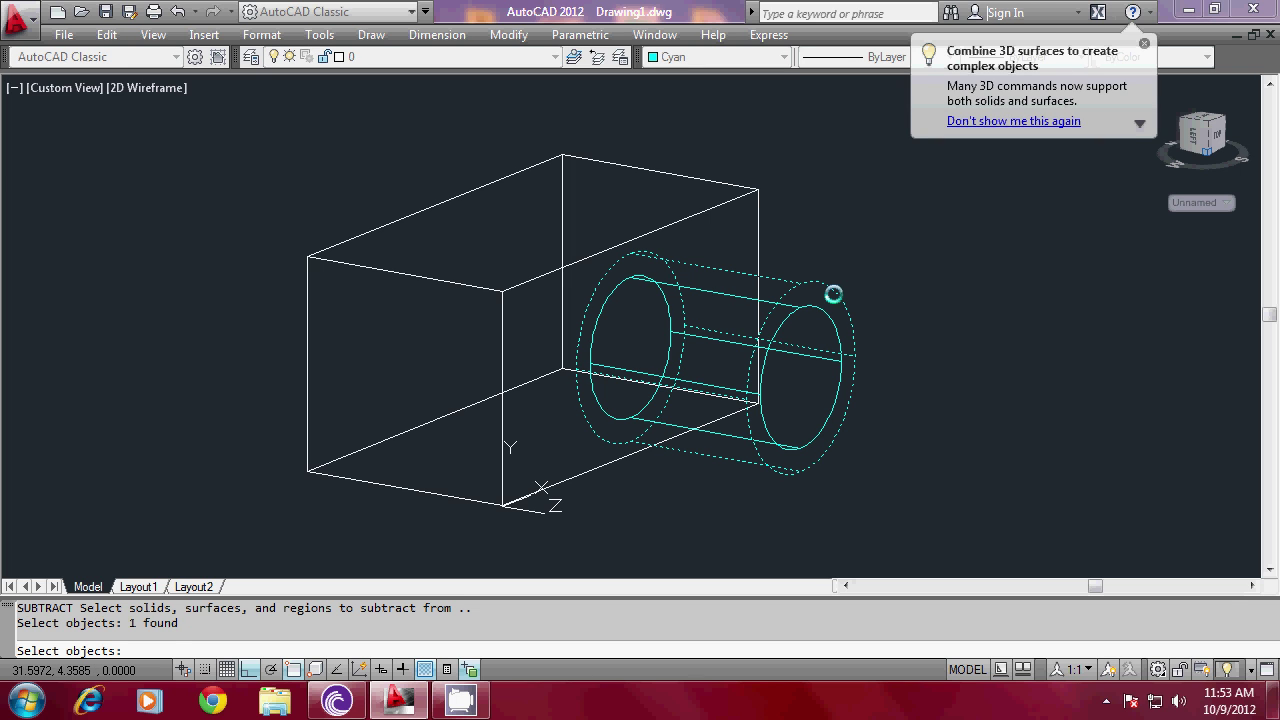
key(Return)
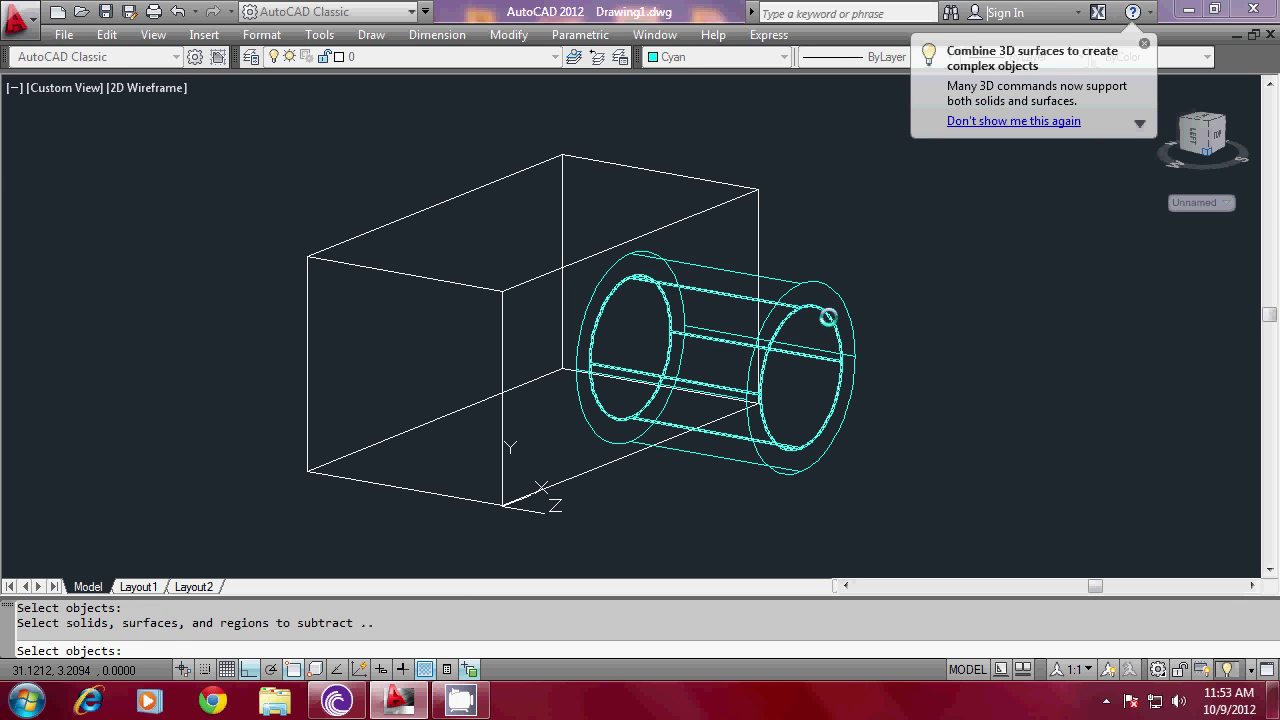
click(828, 317)
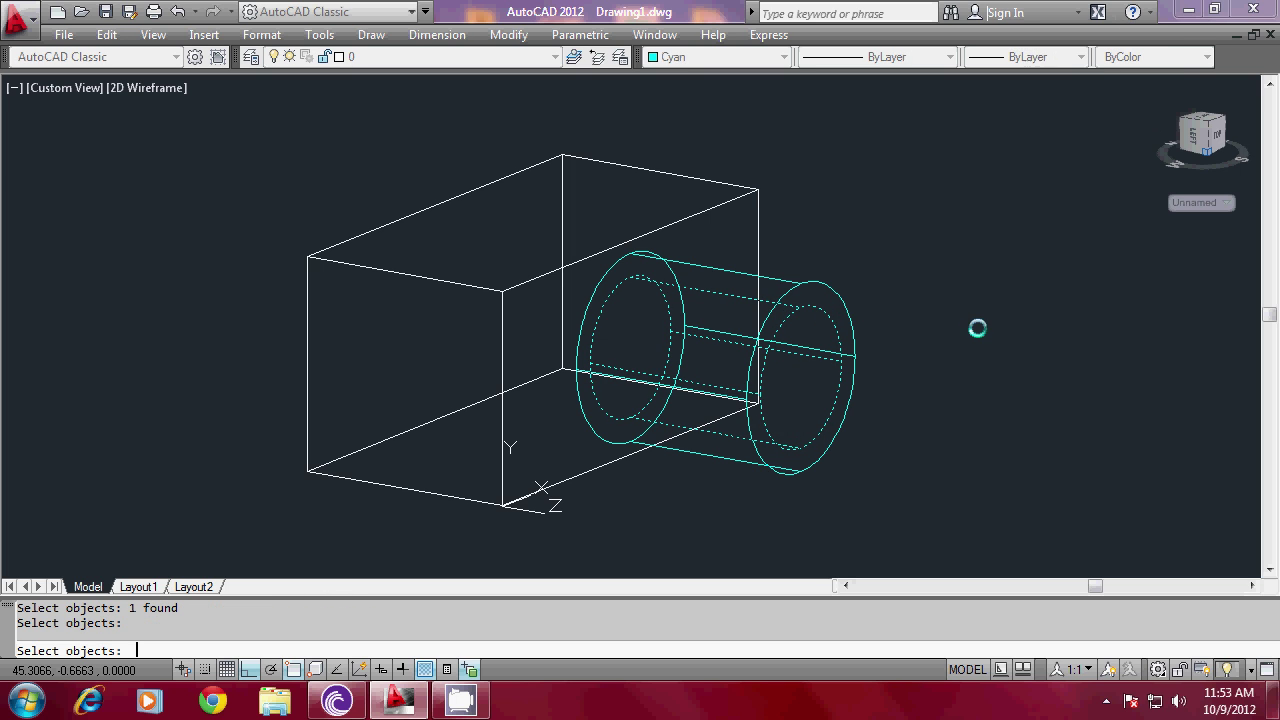
key(Return)
Run HIDE to show the coarse-faceted tube, then start the FACETRES setting.
text(hi)
key(Return)
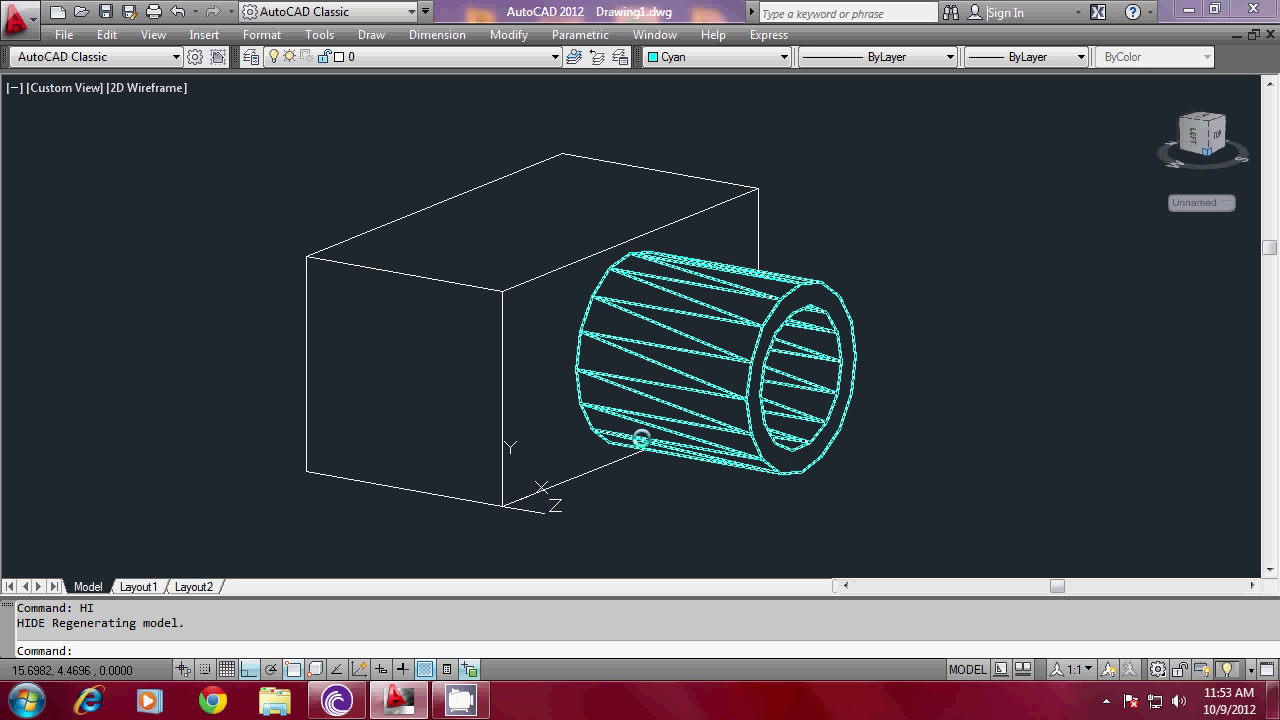
mouse_move(724, 271)
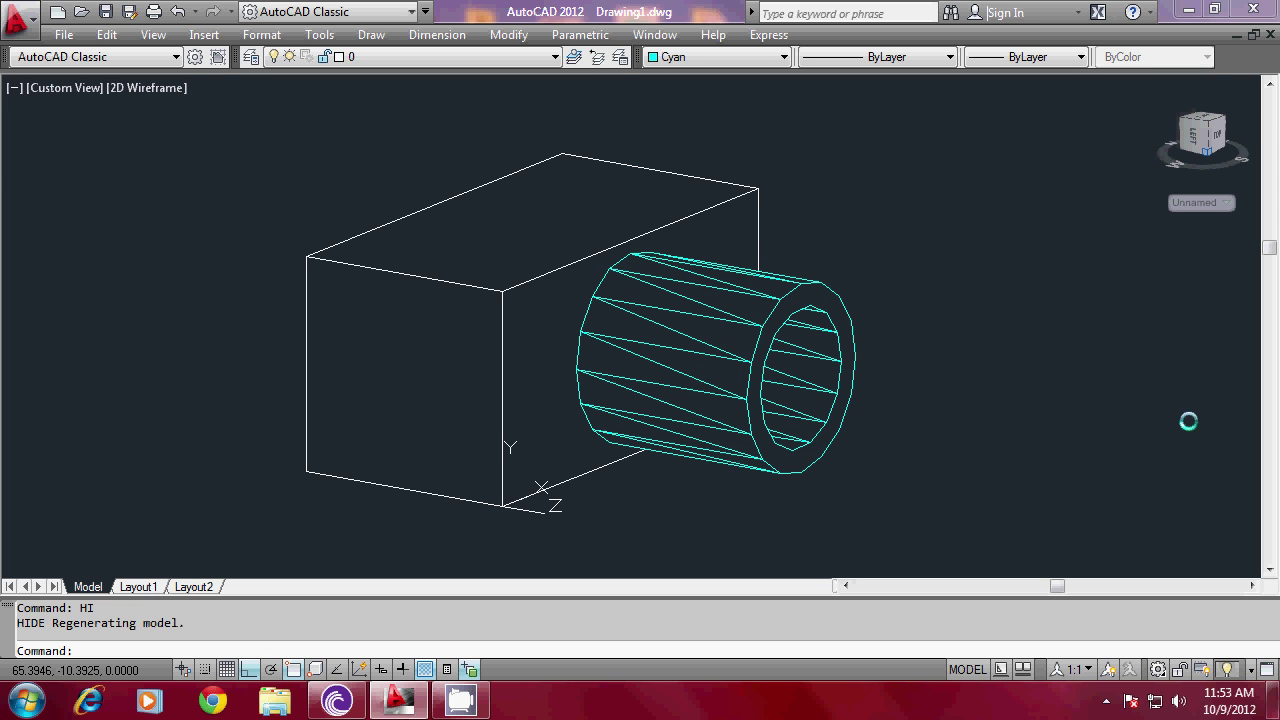
text(FACETR)
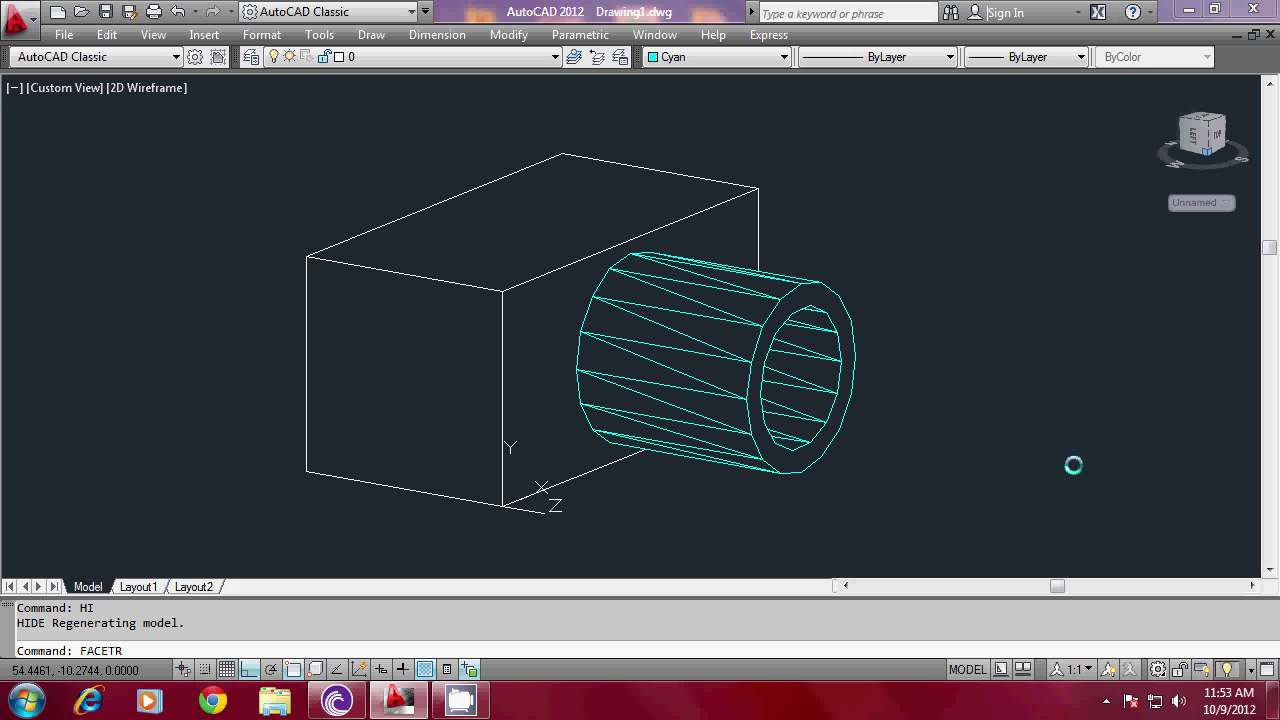
text(ES)
key(Return)
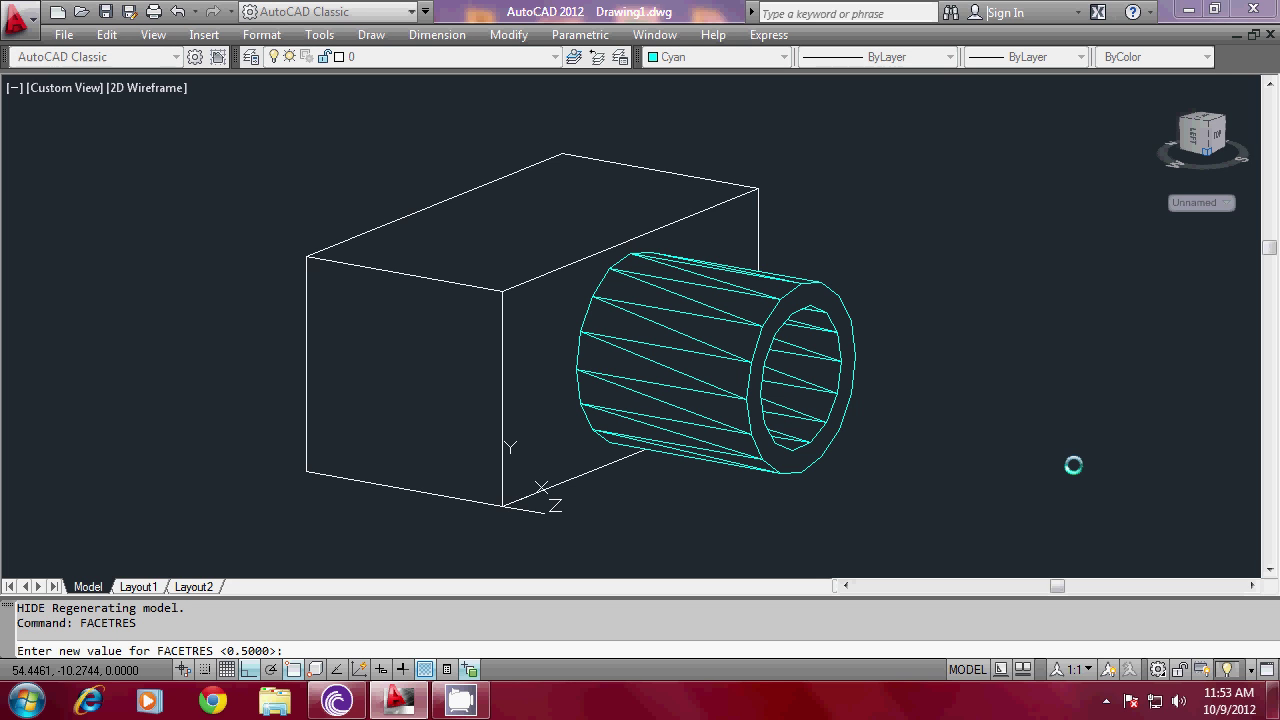
Set FACETRES to 10 and regenerate the hidden-line view.
text(10)
key(Return)
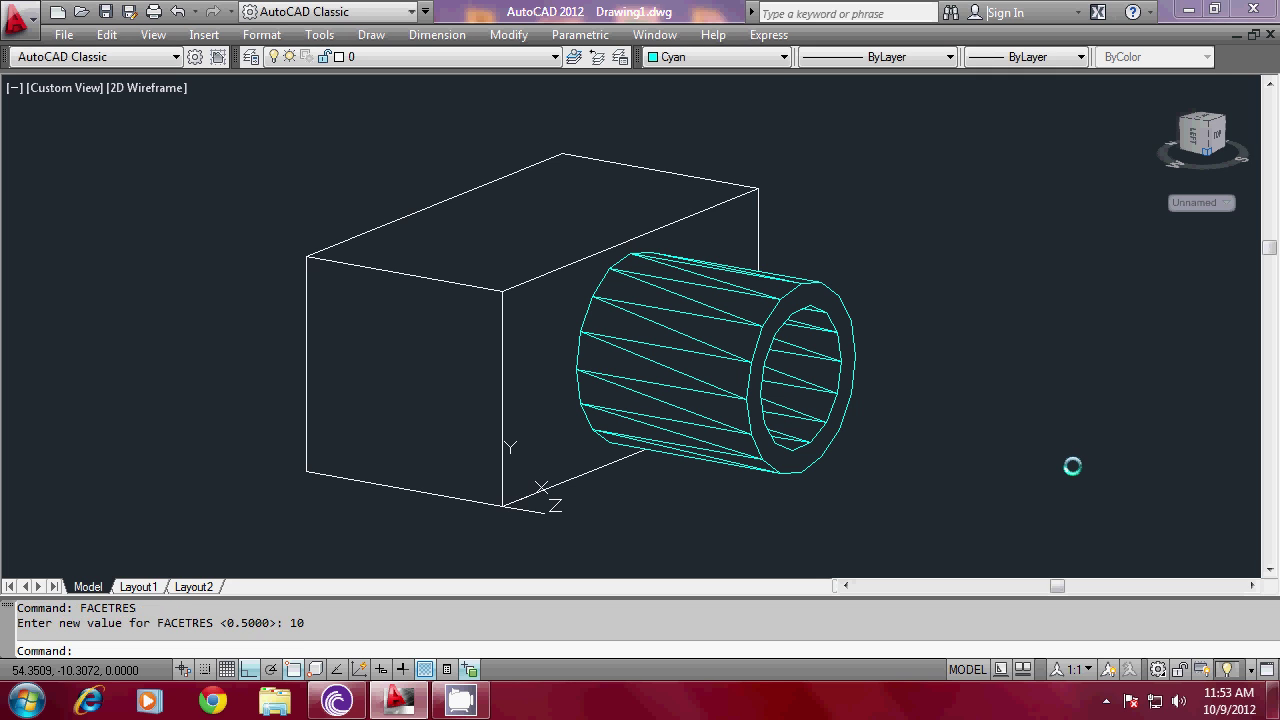
text(HI)
key(Return)
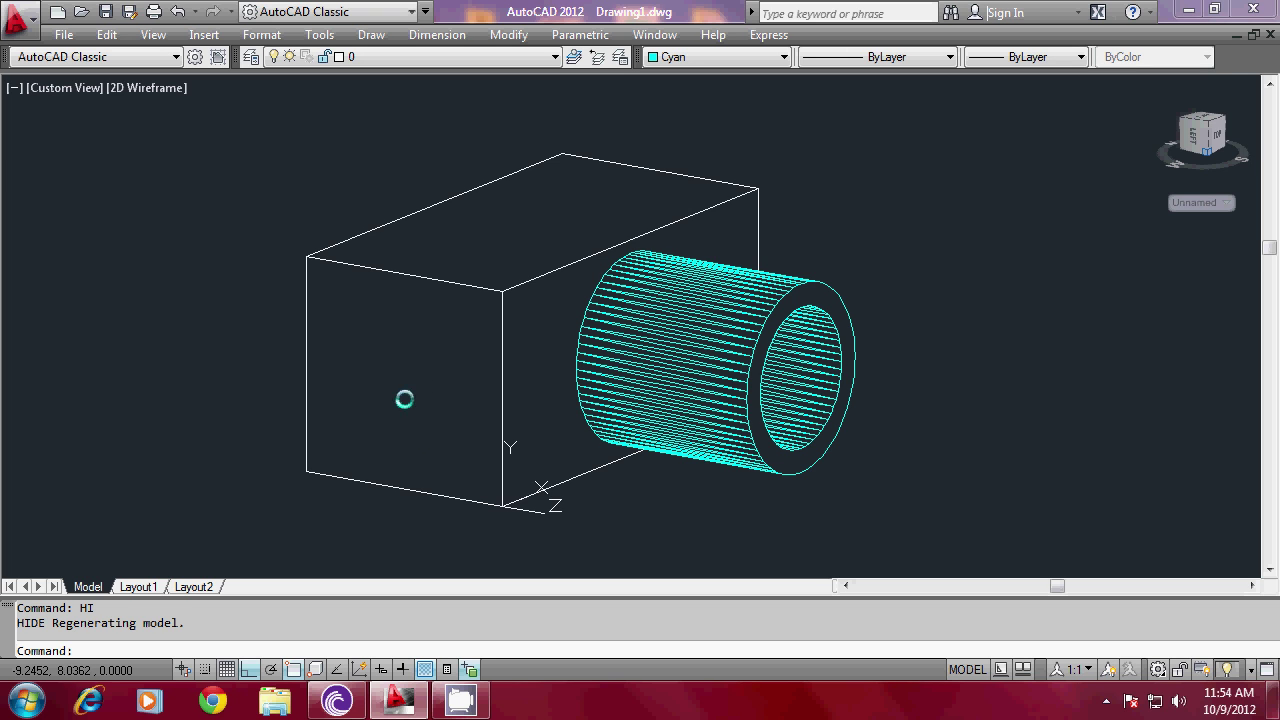
click(715, 57)
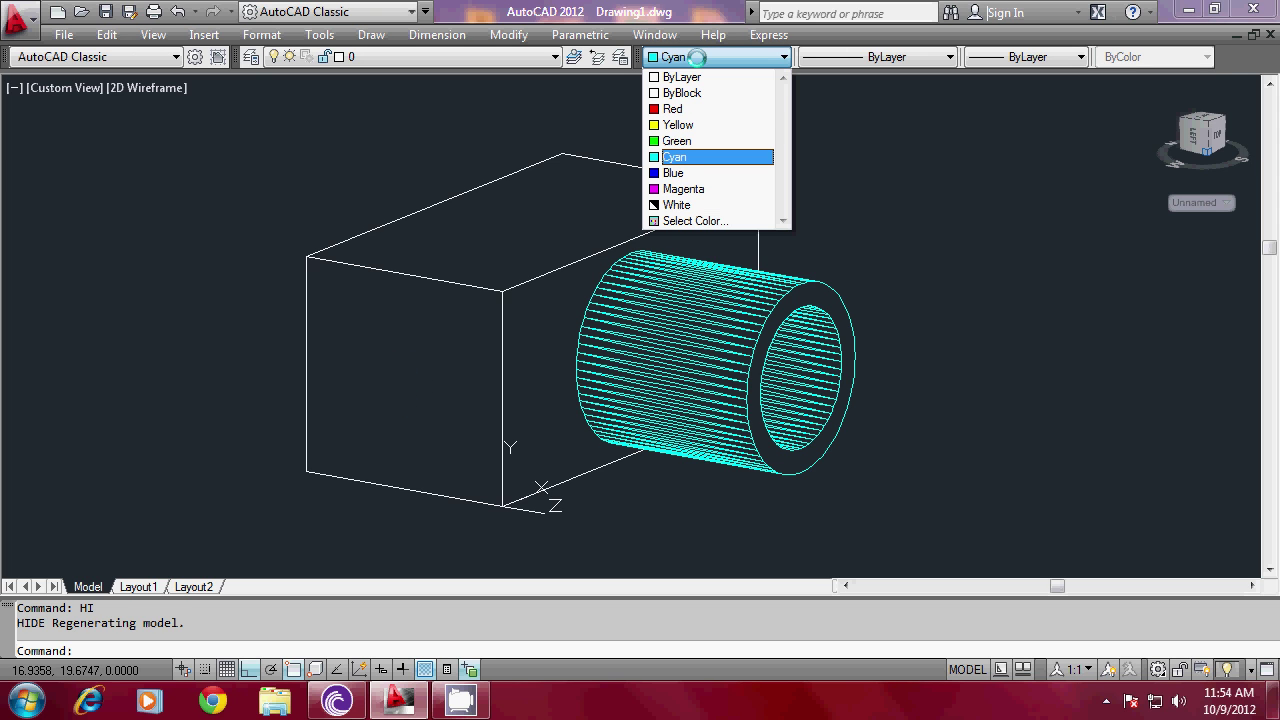
Make Red current and define a three-point UCS on the box's left face.
click(676, 109)
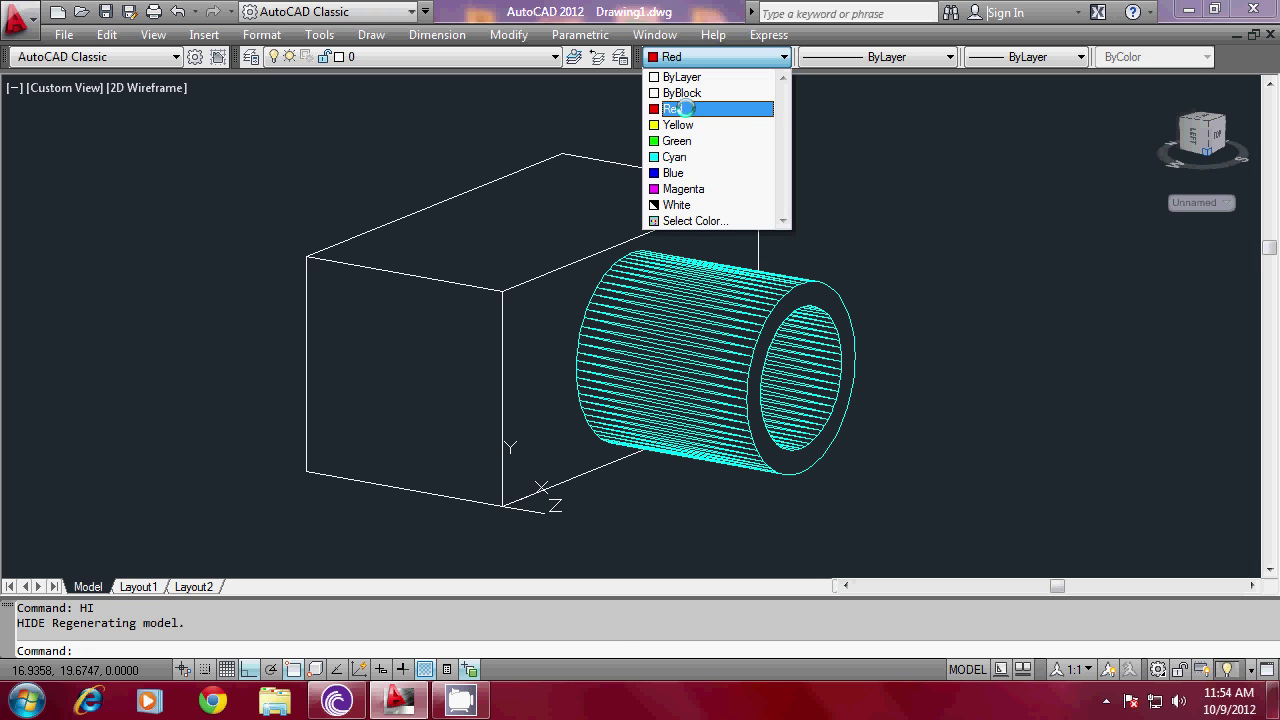
text(ucs)
key(Return)
text(3)
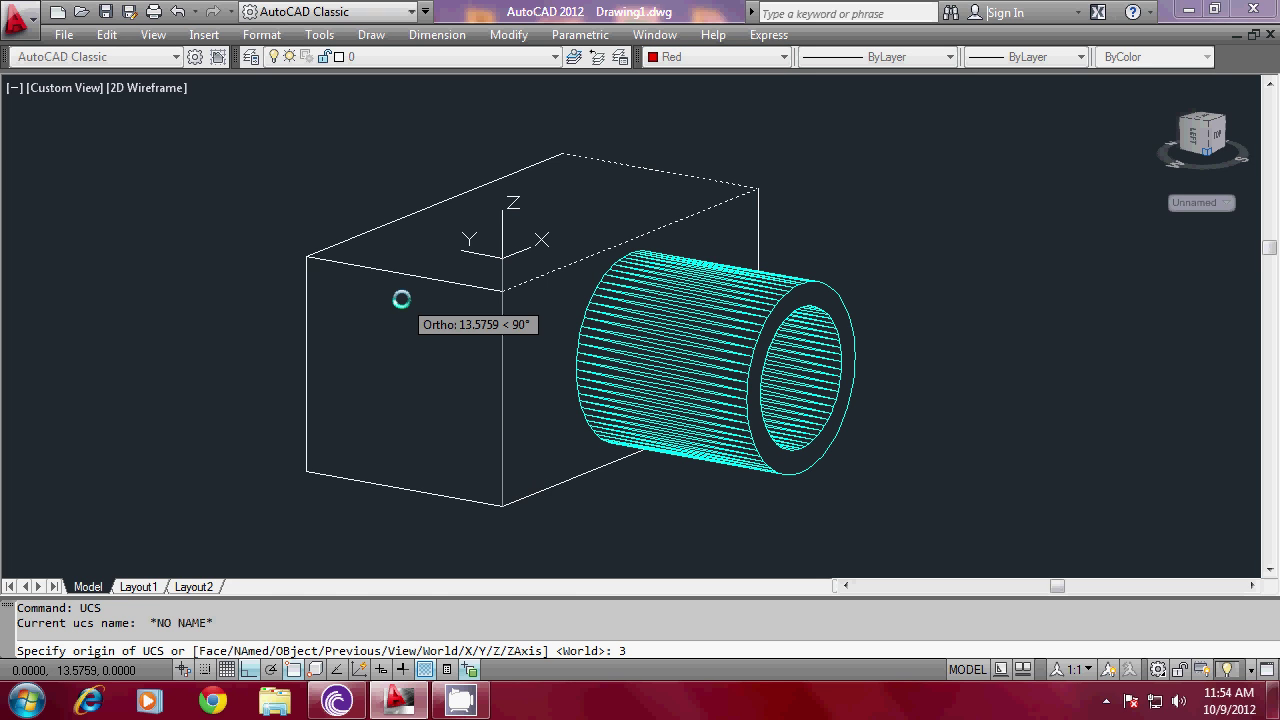
key(Return)
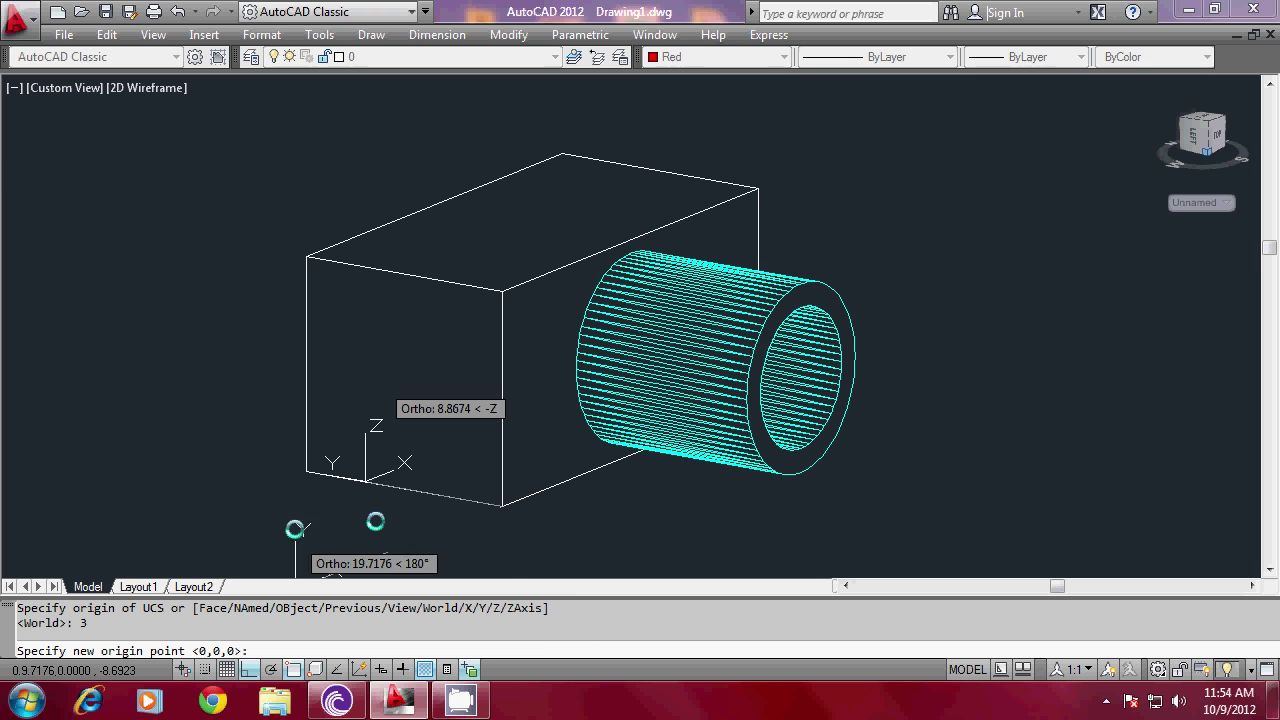
click(312, 469)
click(457, 504)
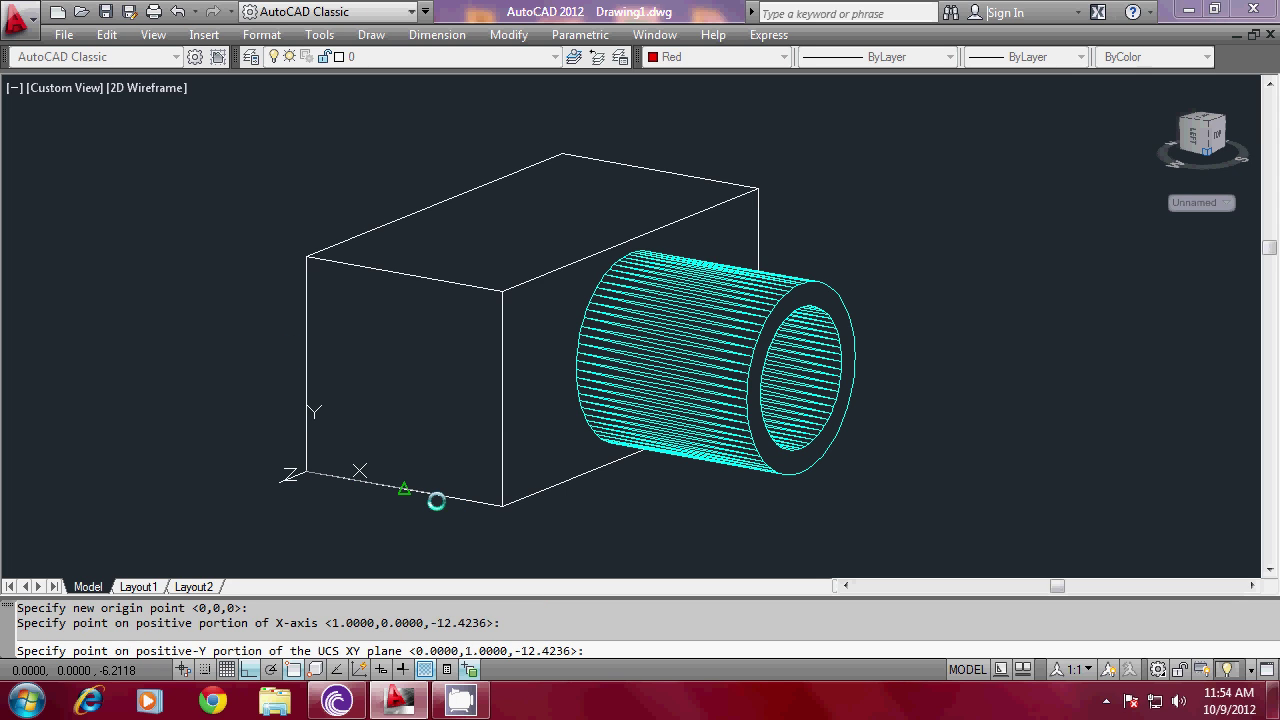
click(436, 500)
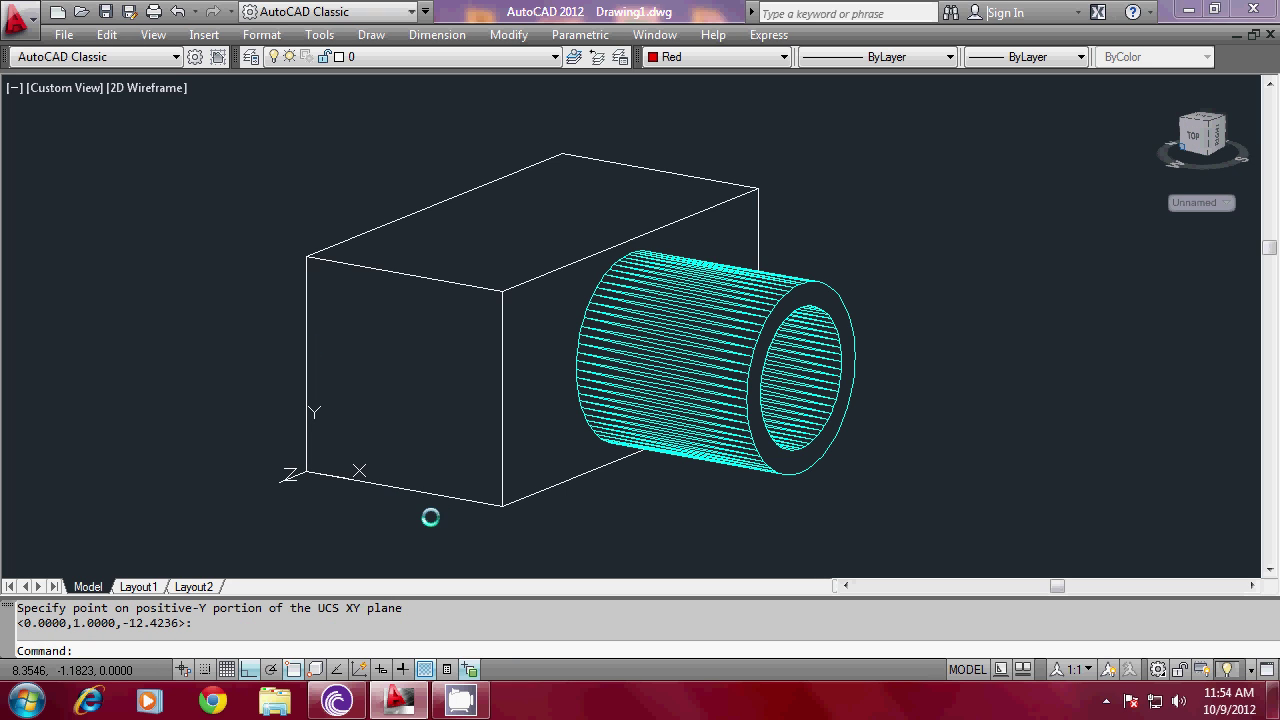
text(RECTANG)
key(Return)
Draw a red rectangle along the left face's edges and offset it inward.
click(308, 471)
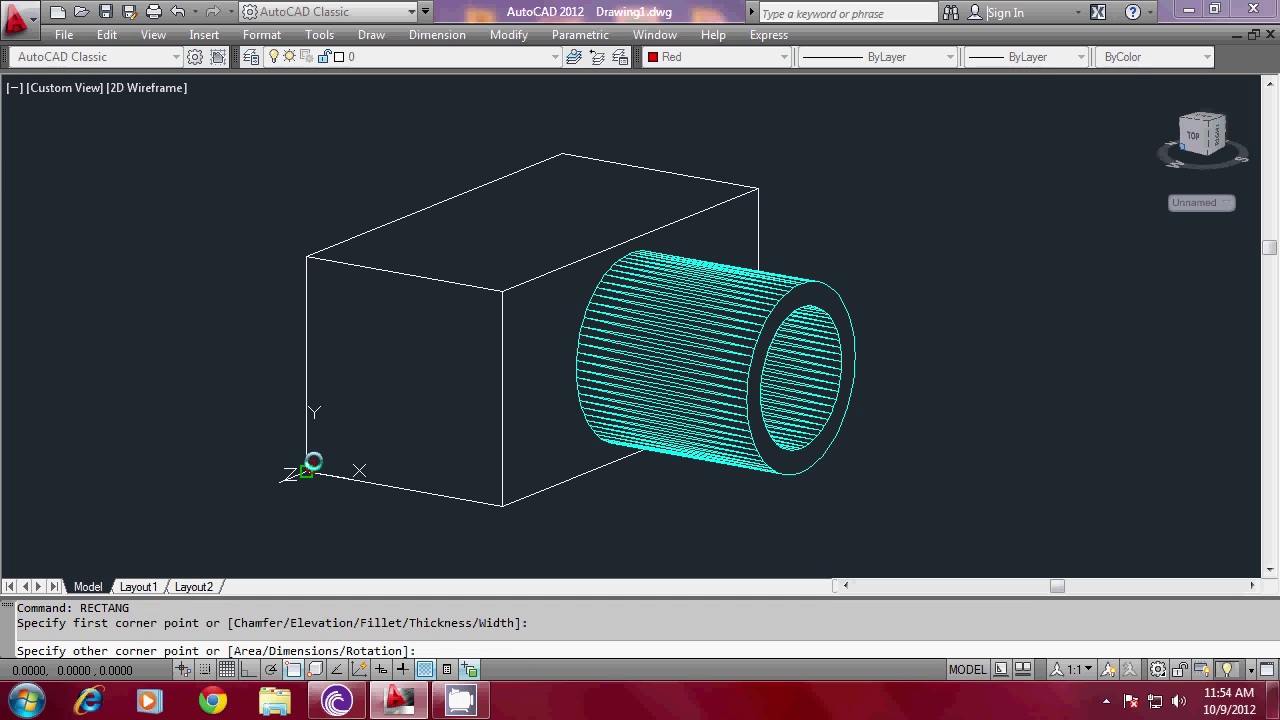
click(498, 290)
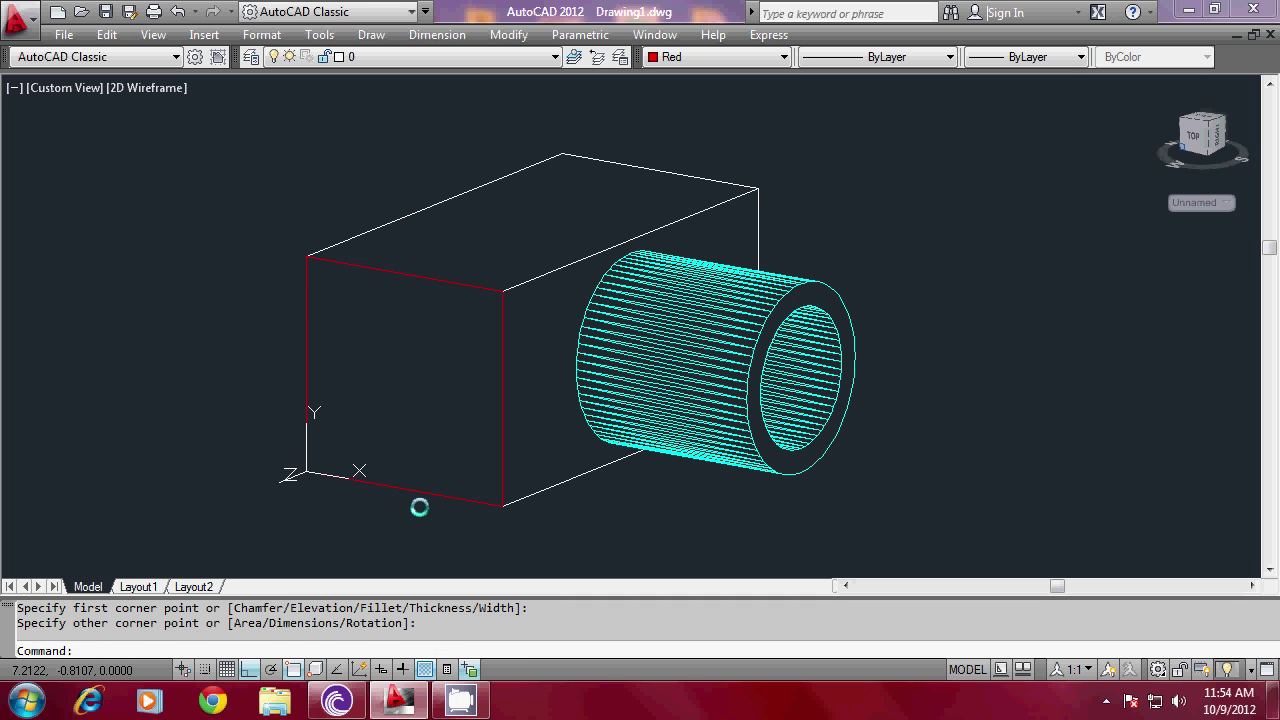
text(o)
key(Return)
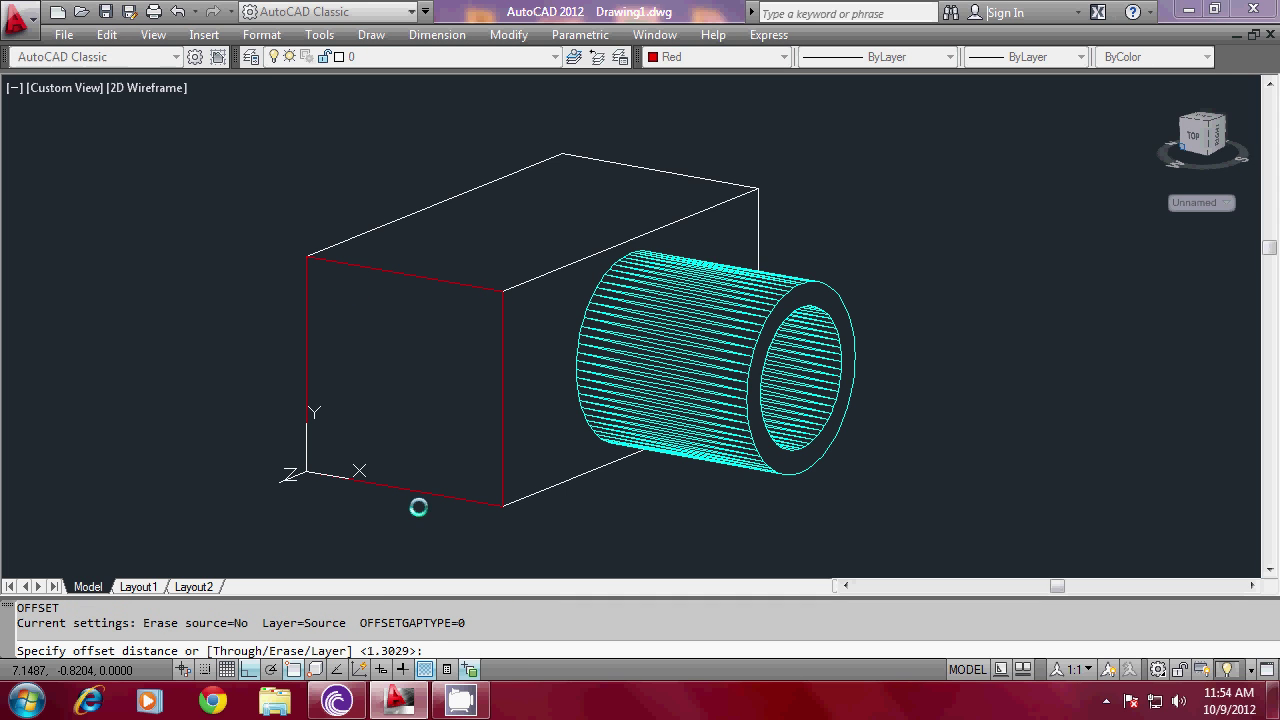
click(386, 280)
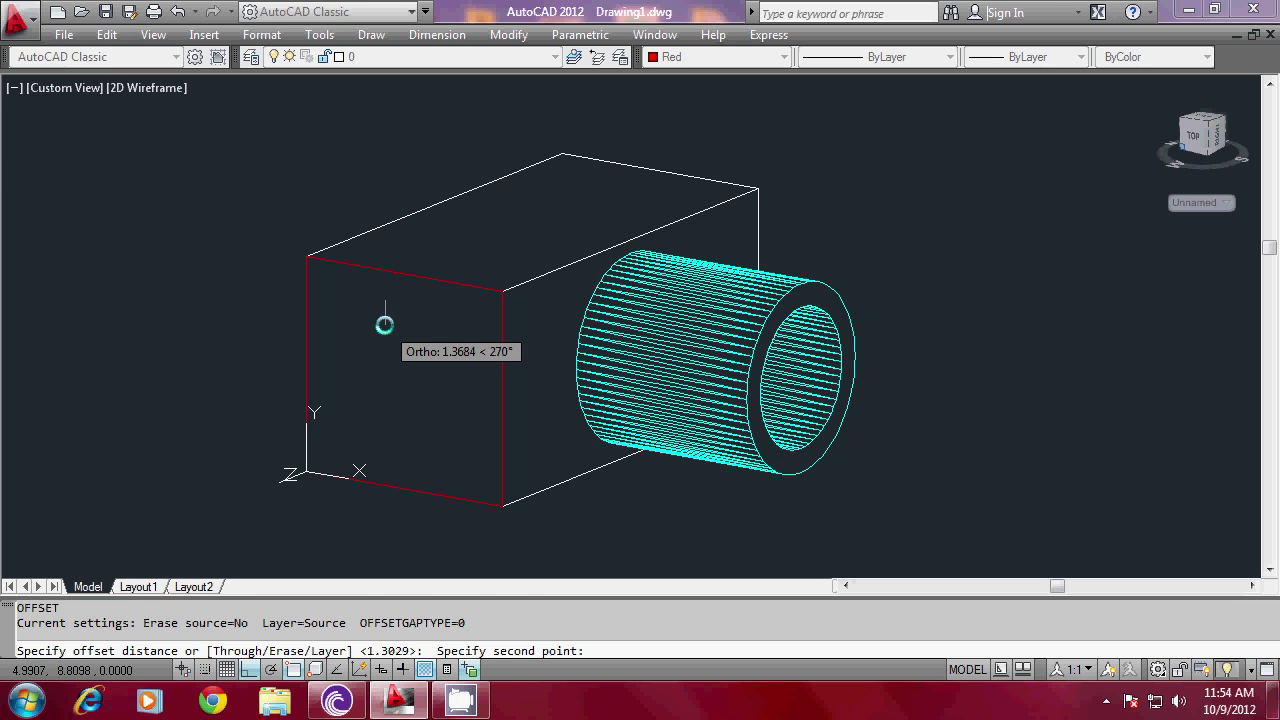
click(385, 324)
click(411, 274)
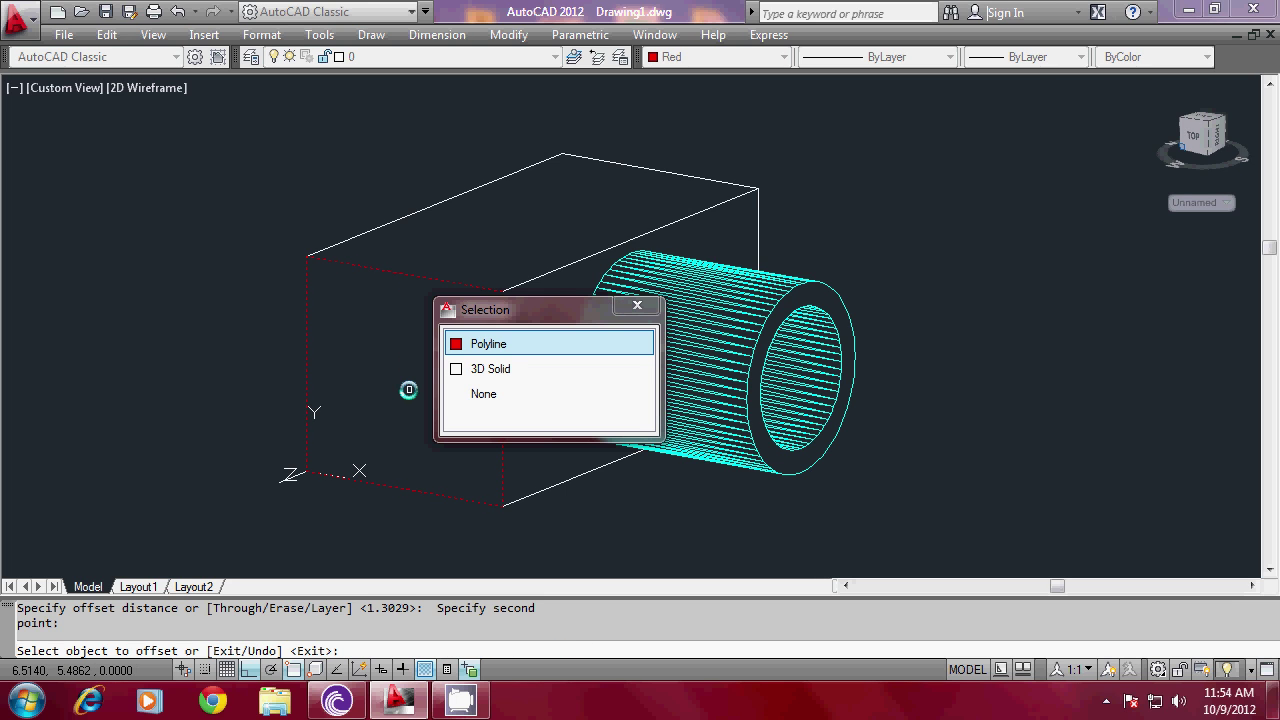
click(488, 343)
click(411, 402)
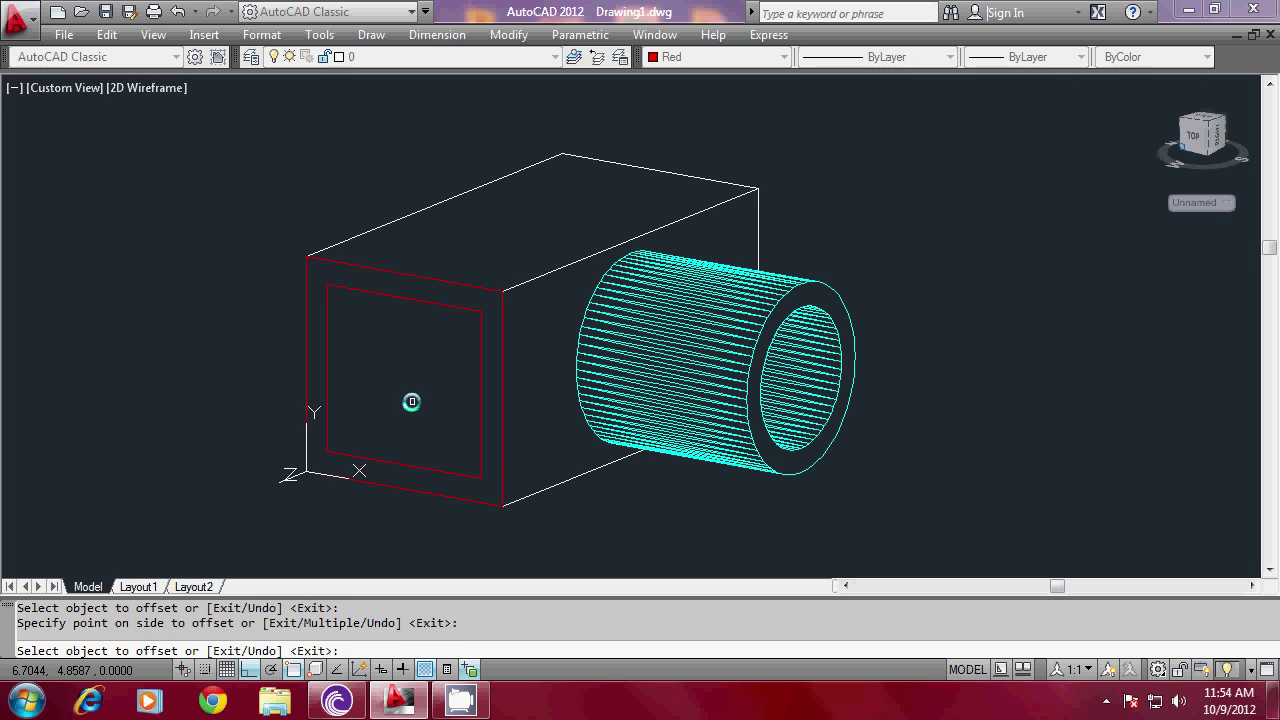
key(Escape)
key(Escape)
Erase the outer rectangle, keeping only the inset one.
text(e)
key(Return)
click(463, 286)
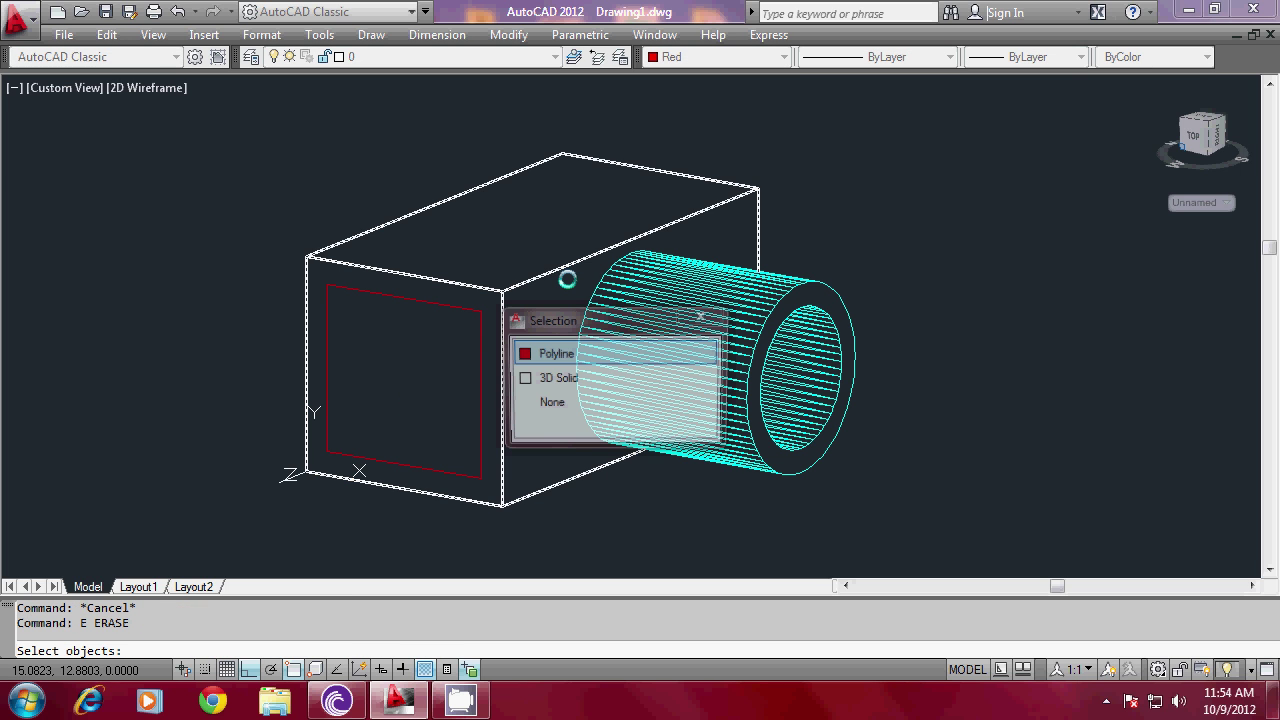
click(540, 356)
key(Escape)
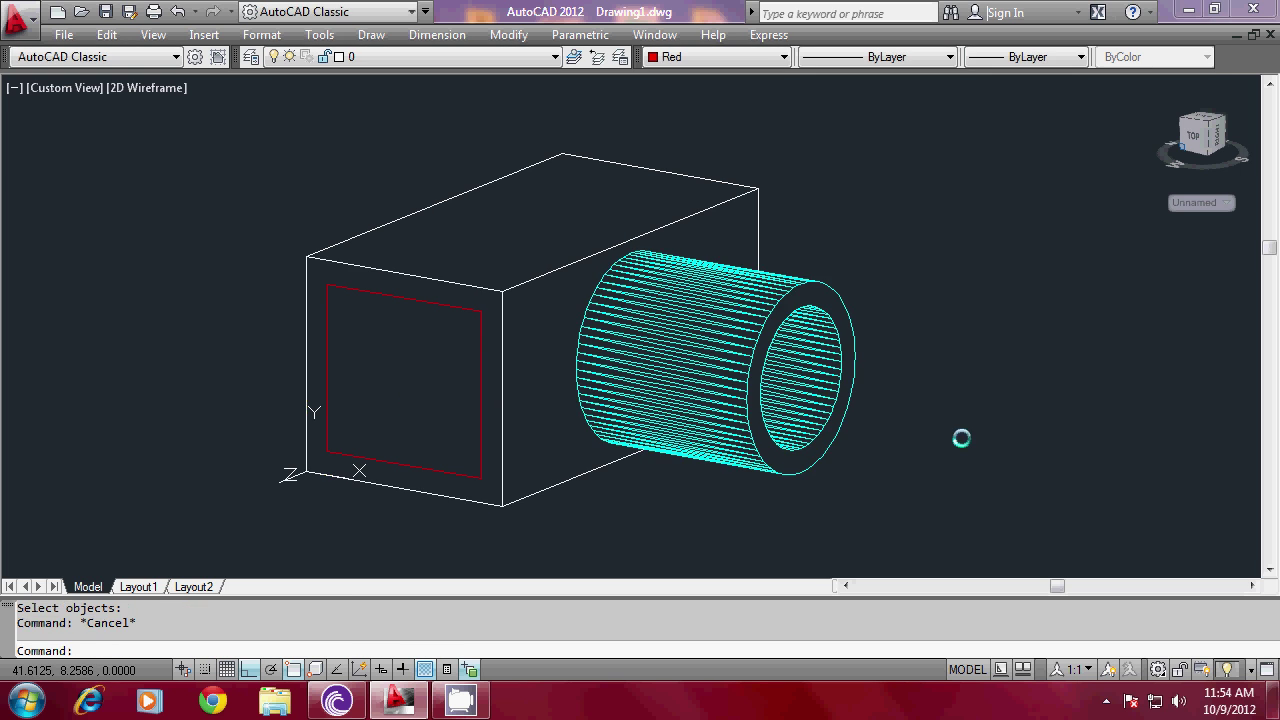
Extrude the inset red rectangle outward with a 20° taper angle.
text(ext)
key(Return)
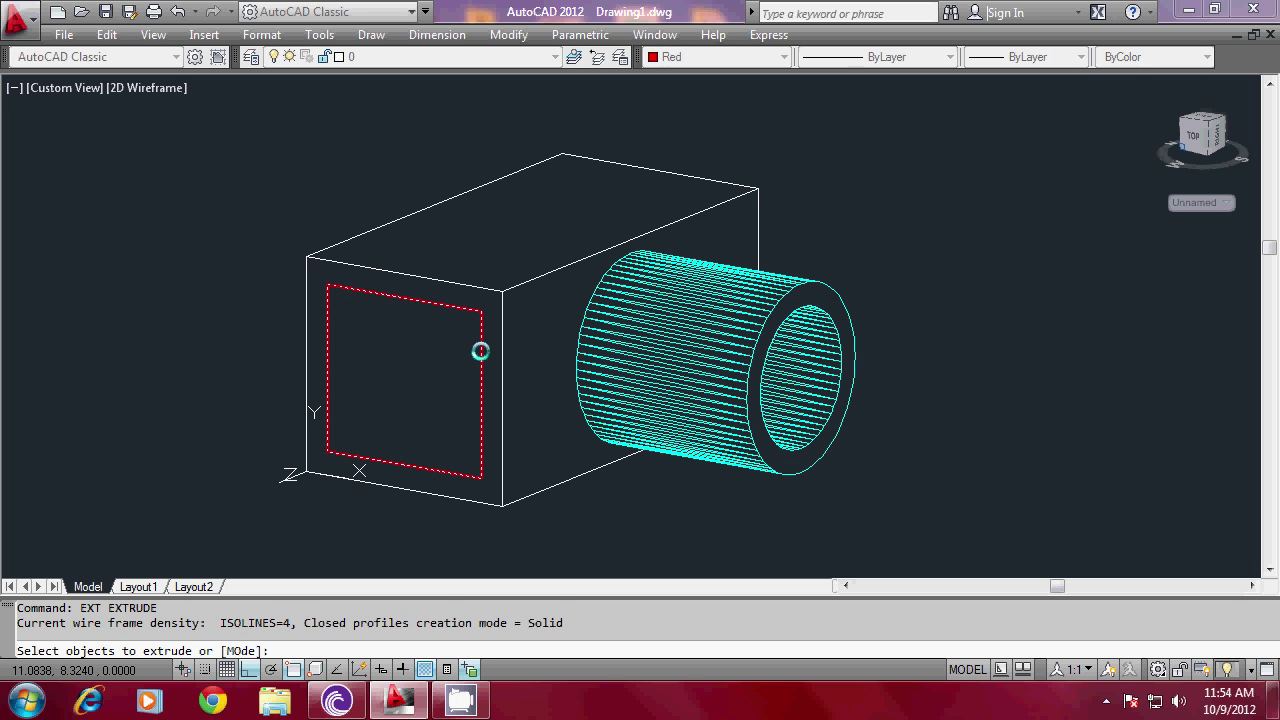
click(480, 351)
key(Return)
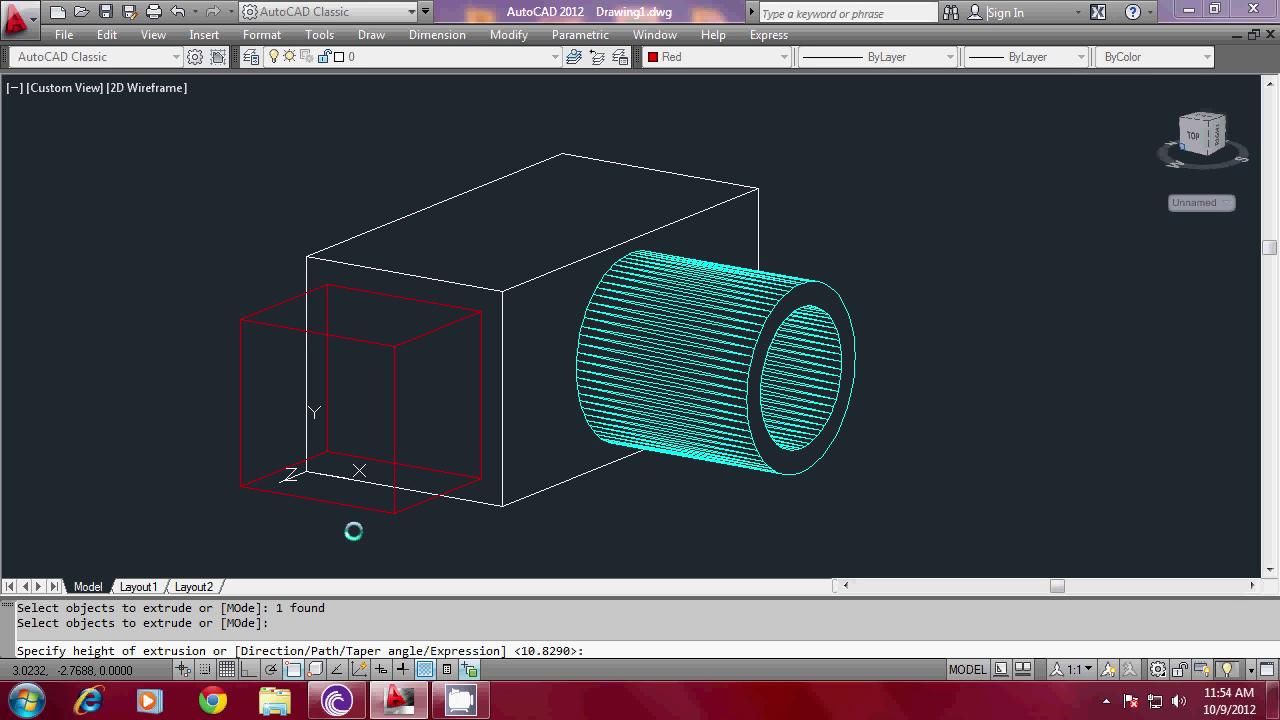
text(T)
key(Return)
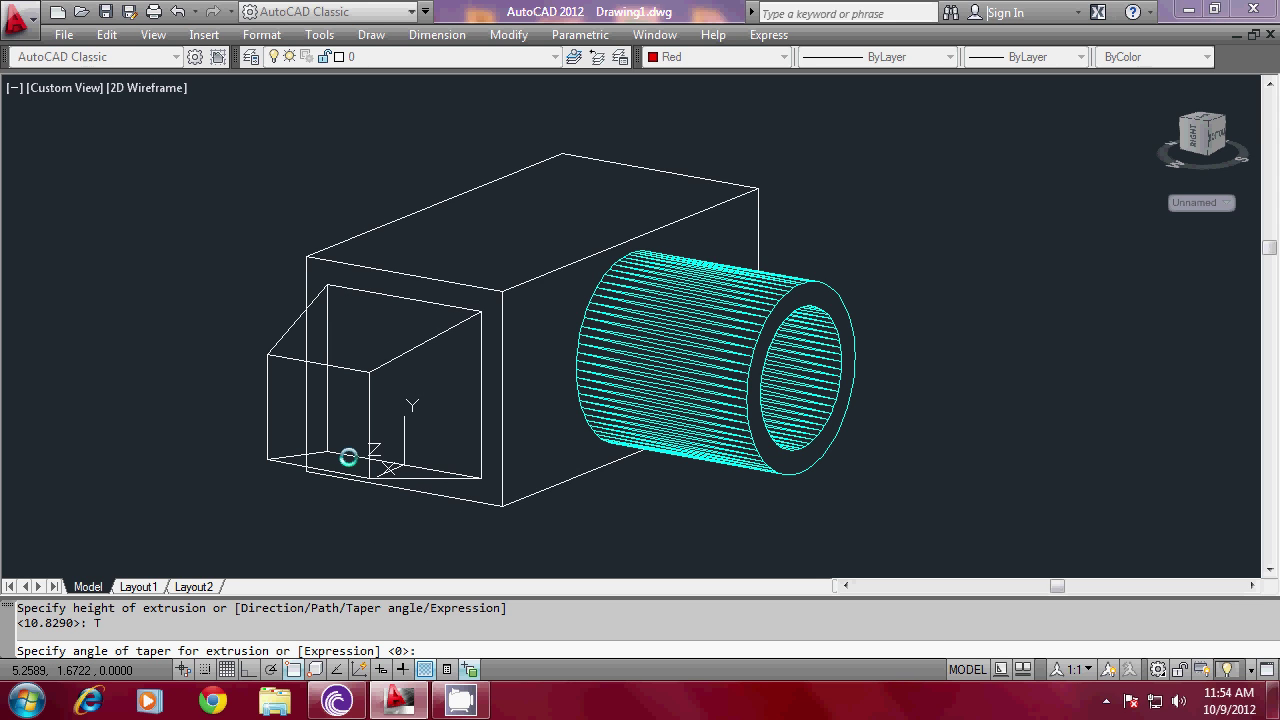
text(20)
key(Return)
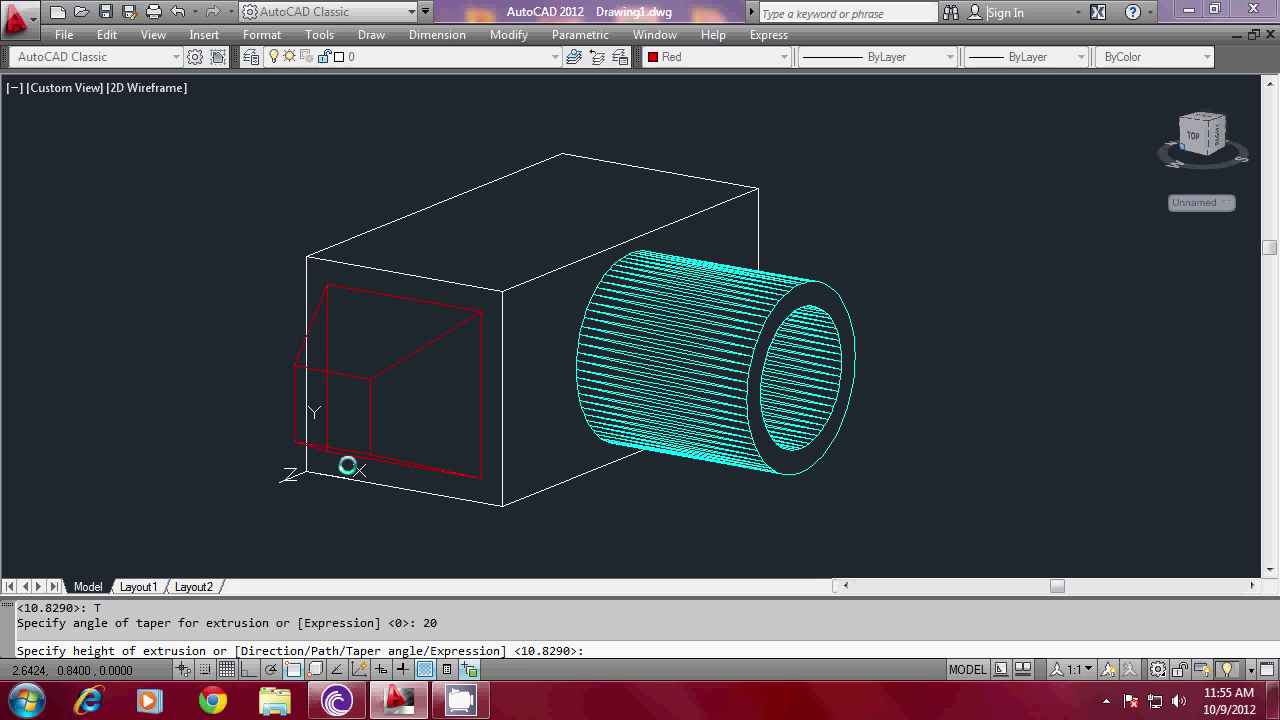
click(348, 469)
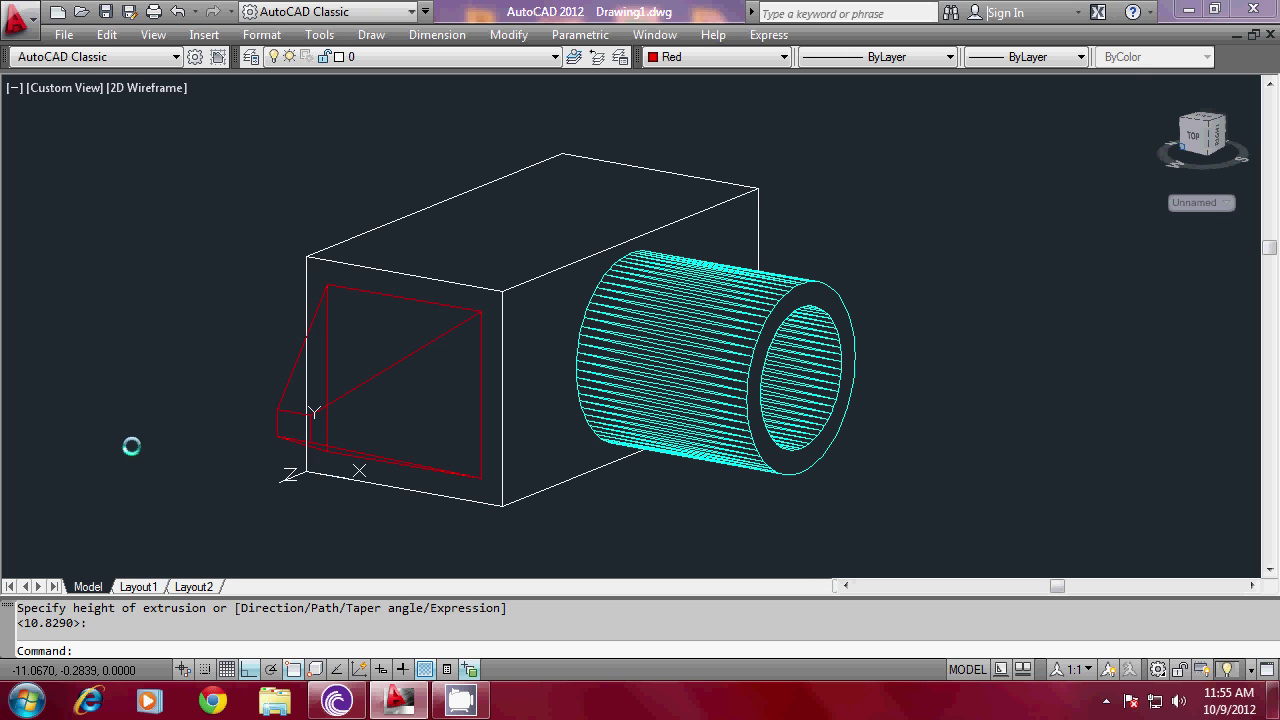
text(SOLIDEDIT)
key(Return)
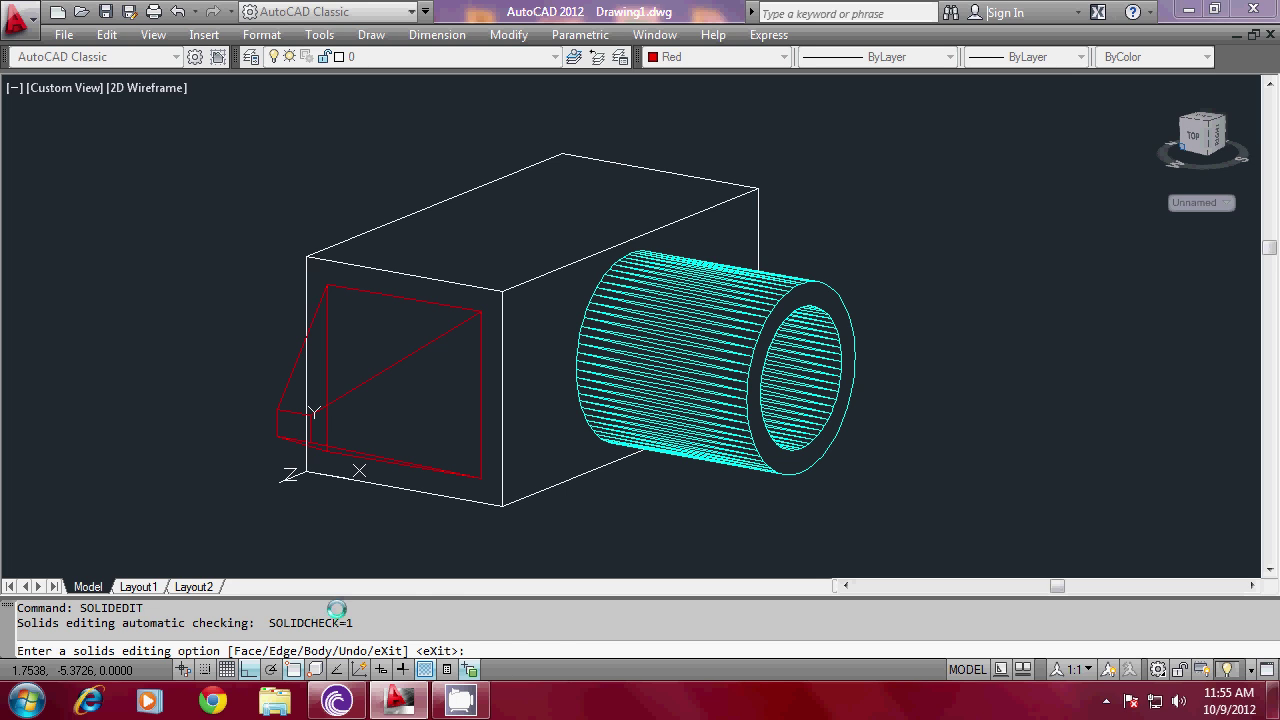
Extrude the red viewfinder's small end face outward with 0 taper into a short eyepiece.
text(F)
key(Return)
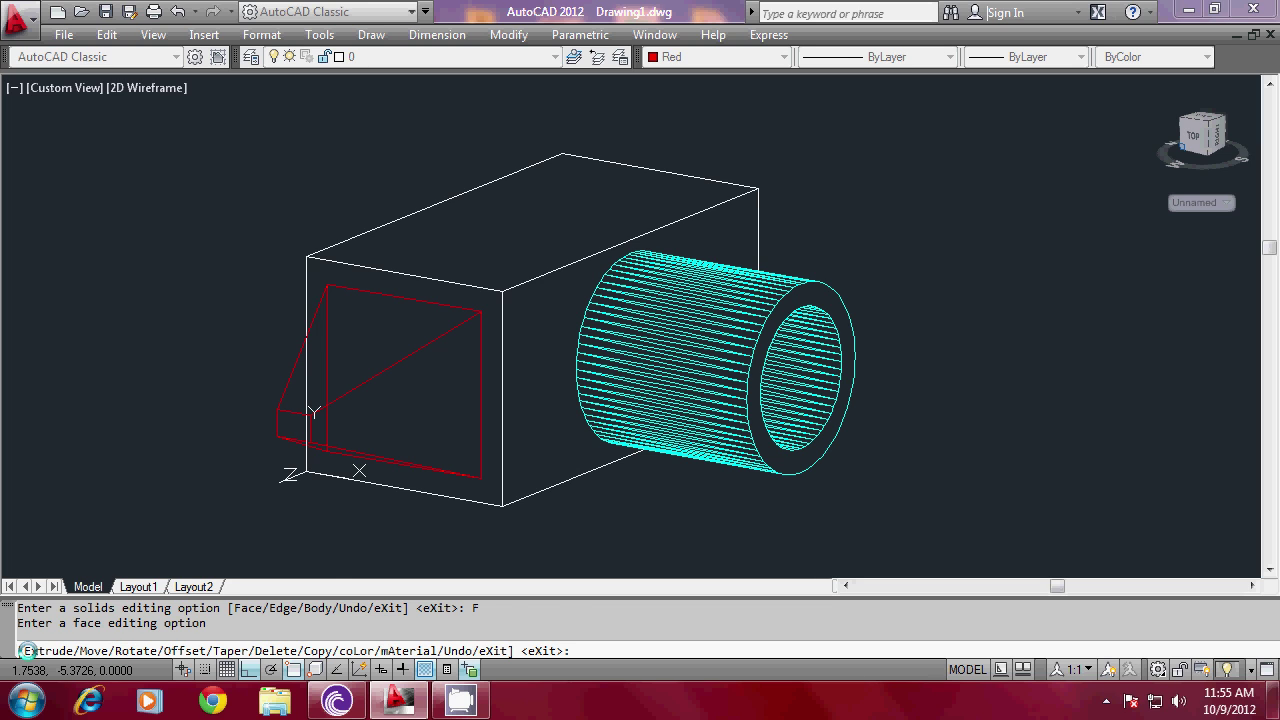
text(E)
key(Return)
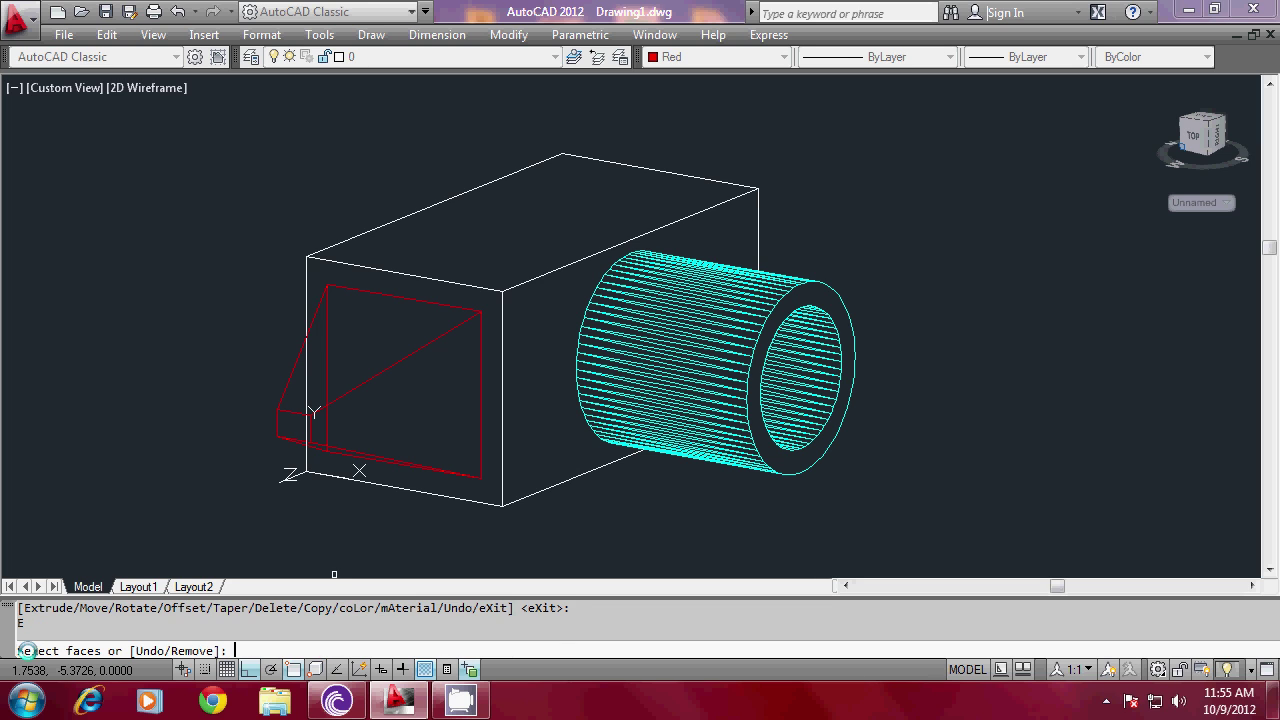
scroll(296, 428, up, 2)
click(297, 430)
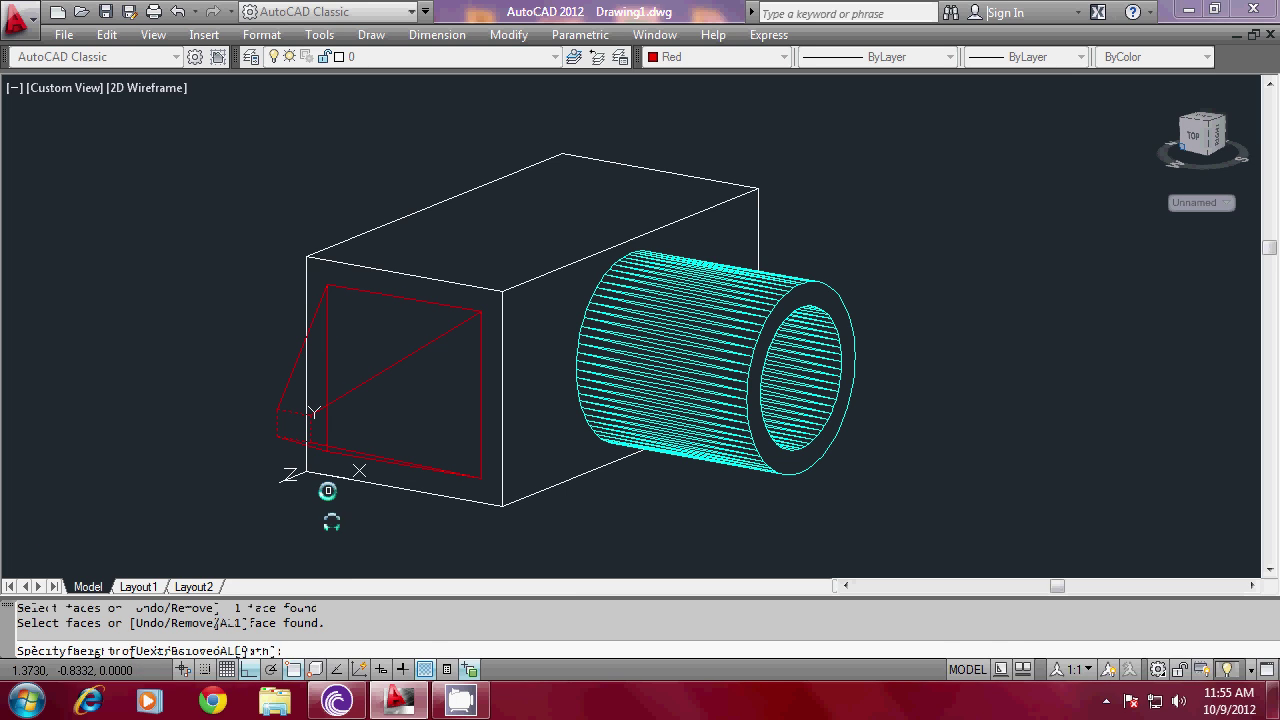
key(Return)
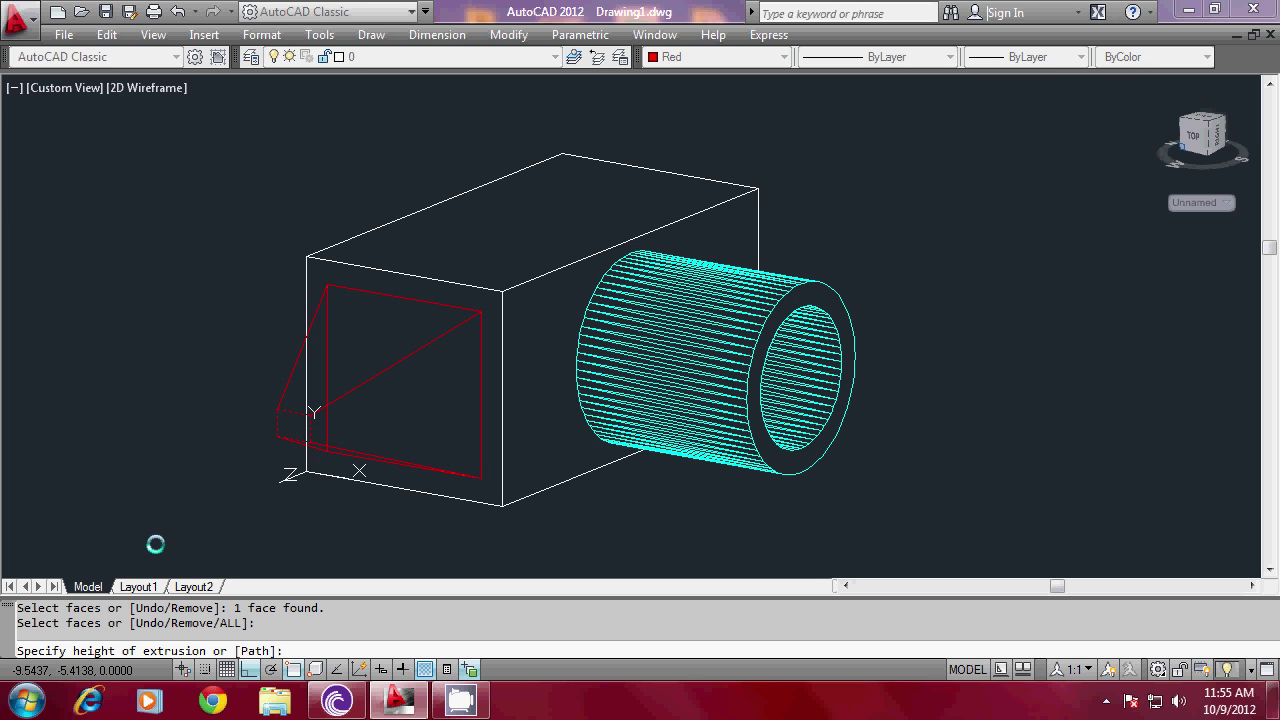
click(163, 453)
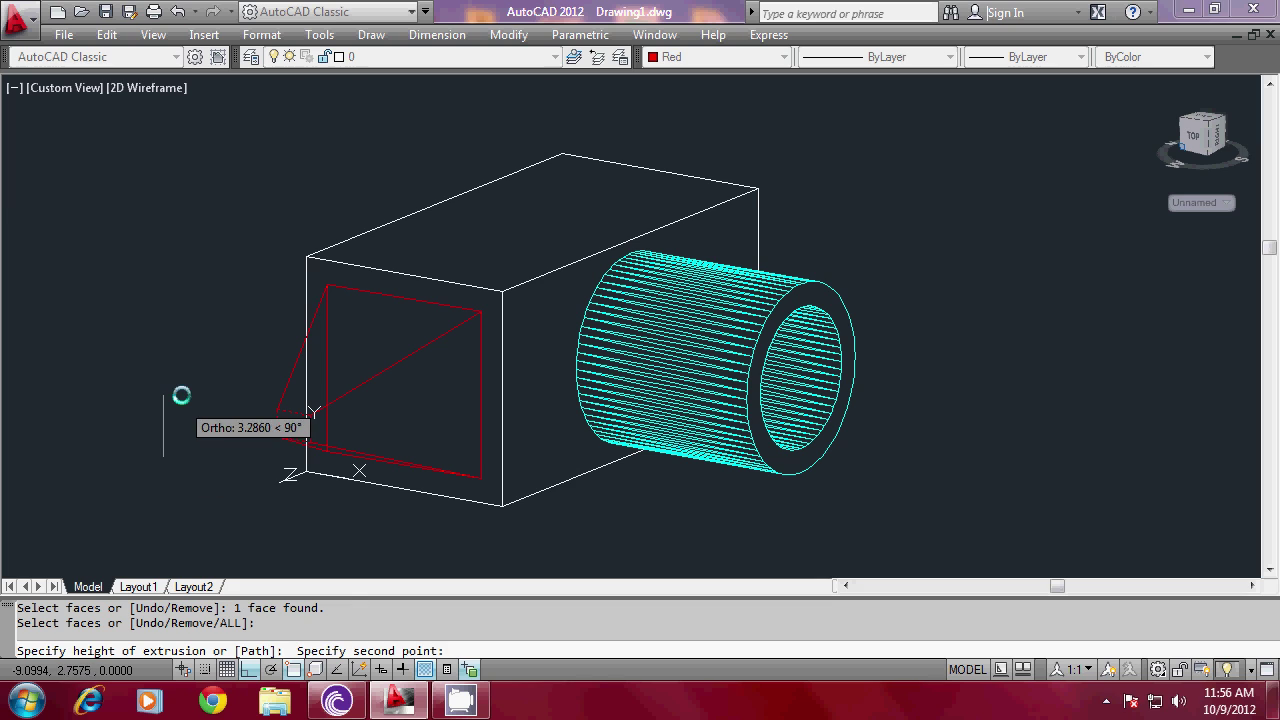
click(182, 394)
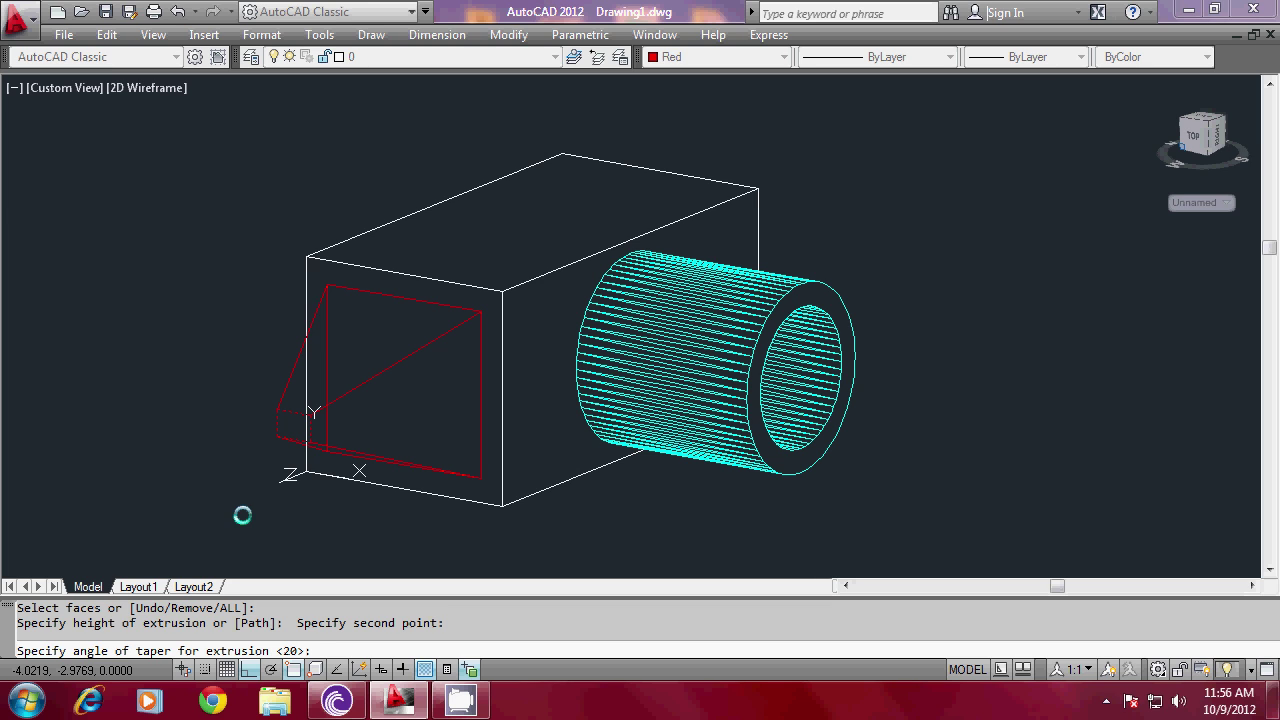
text(0)
key(Return)
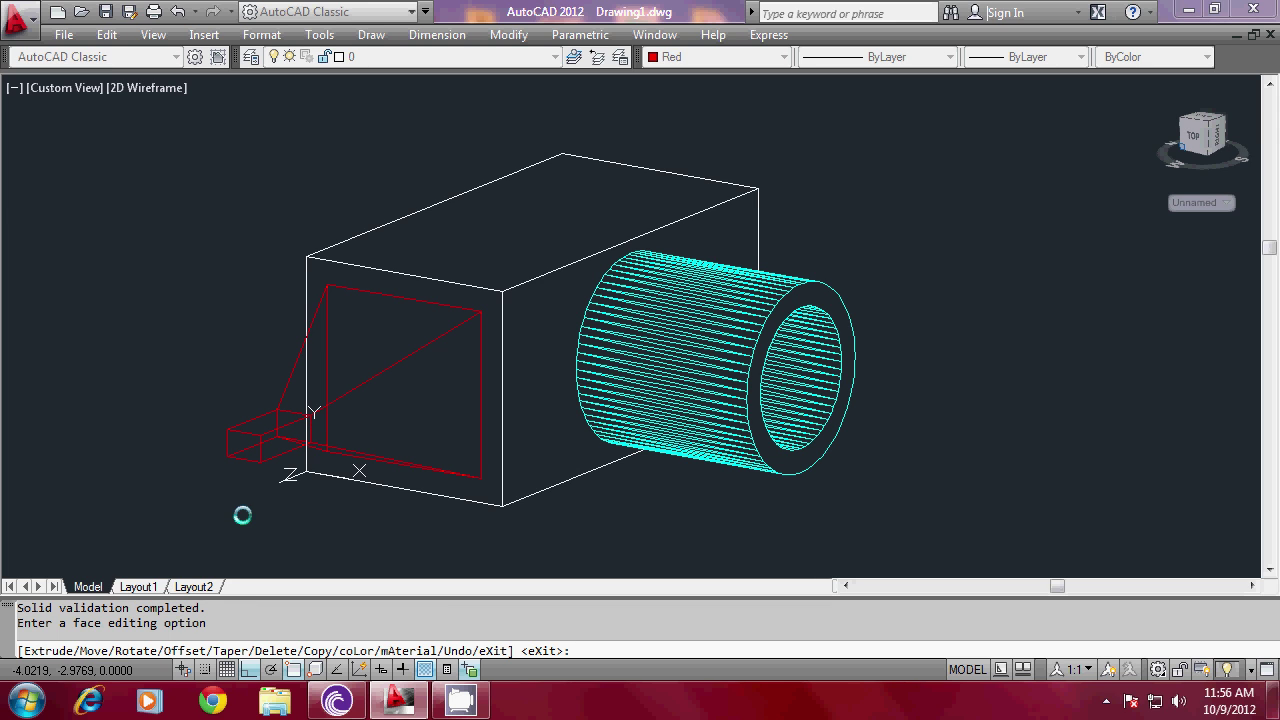
key(Escape)
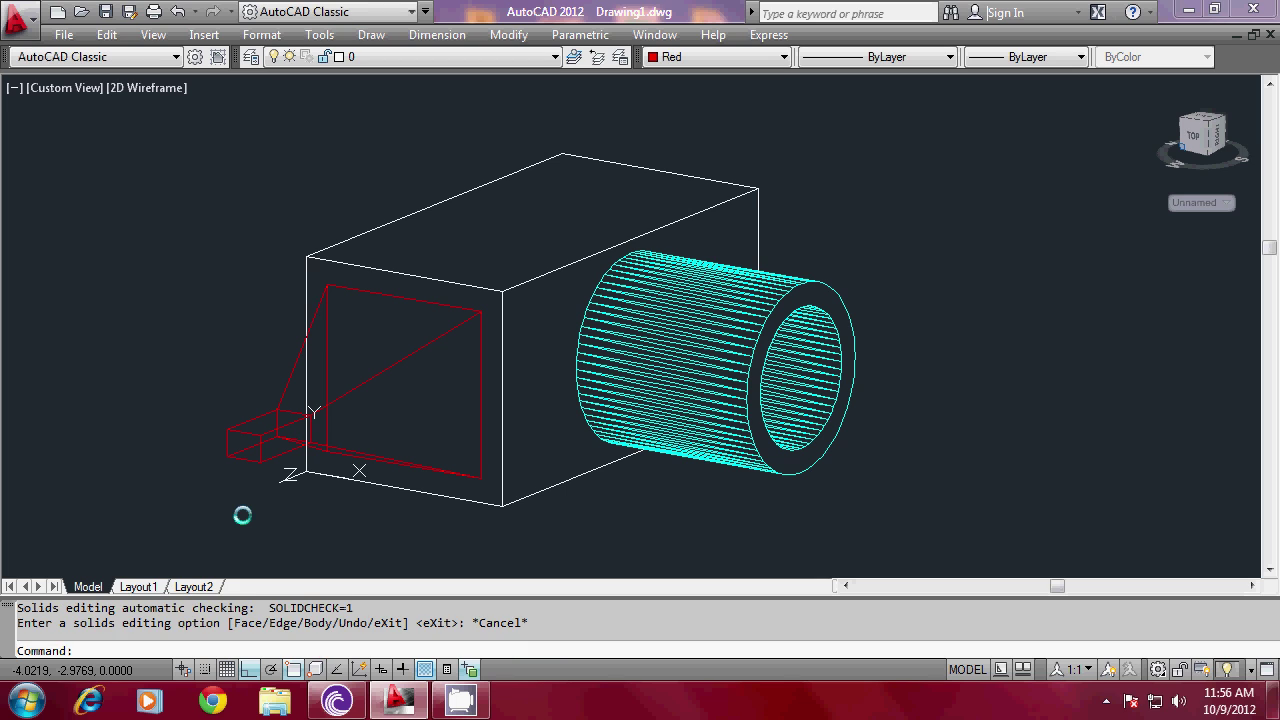
Run HIDE to remove hidden lines, then make yellow the current drawing colour.
text(HI)
key(Return)
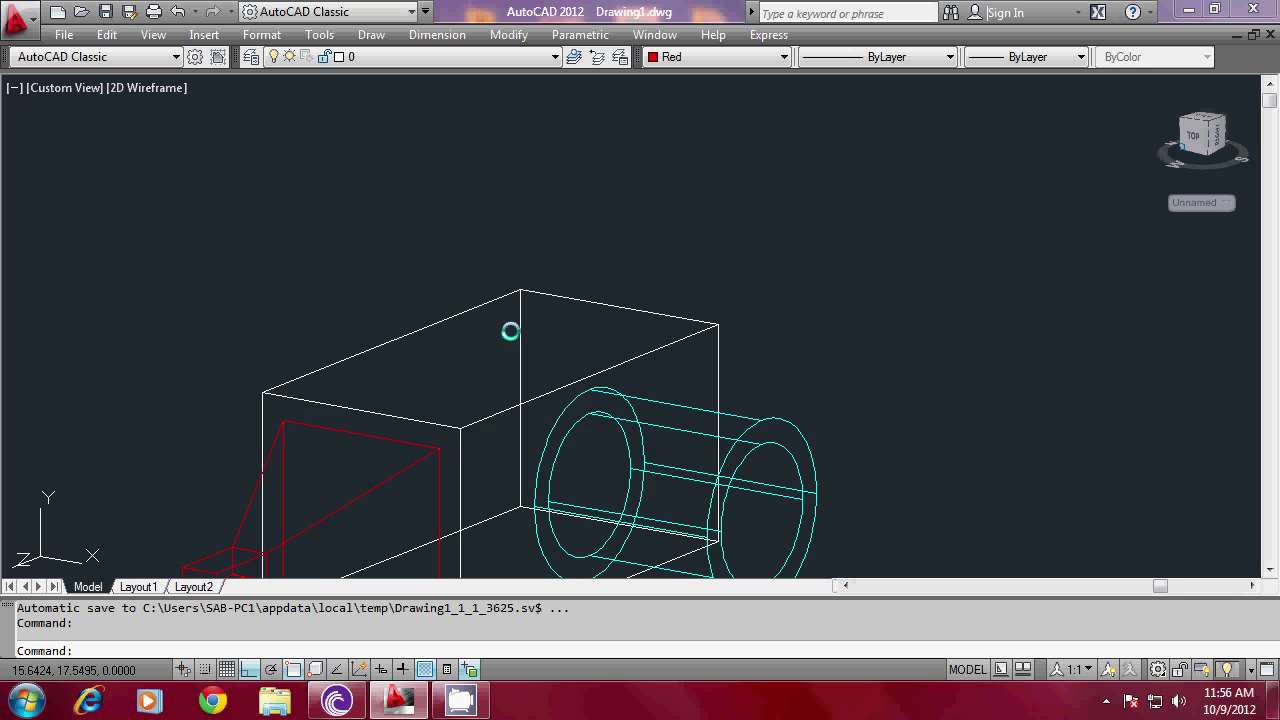
click(684, 56)
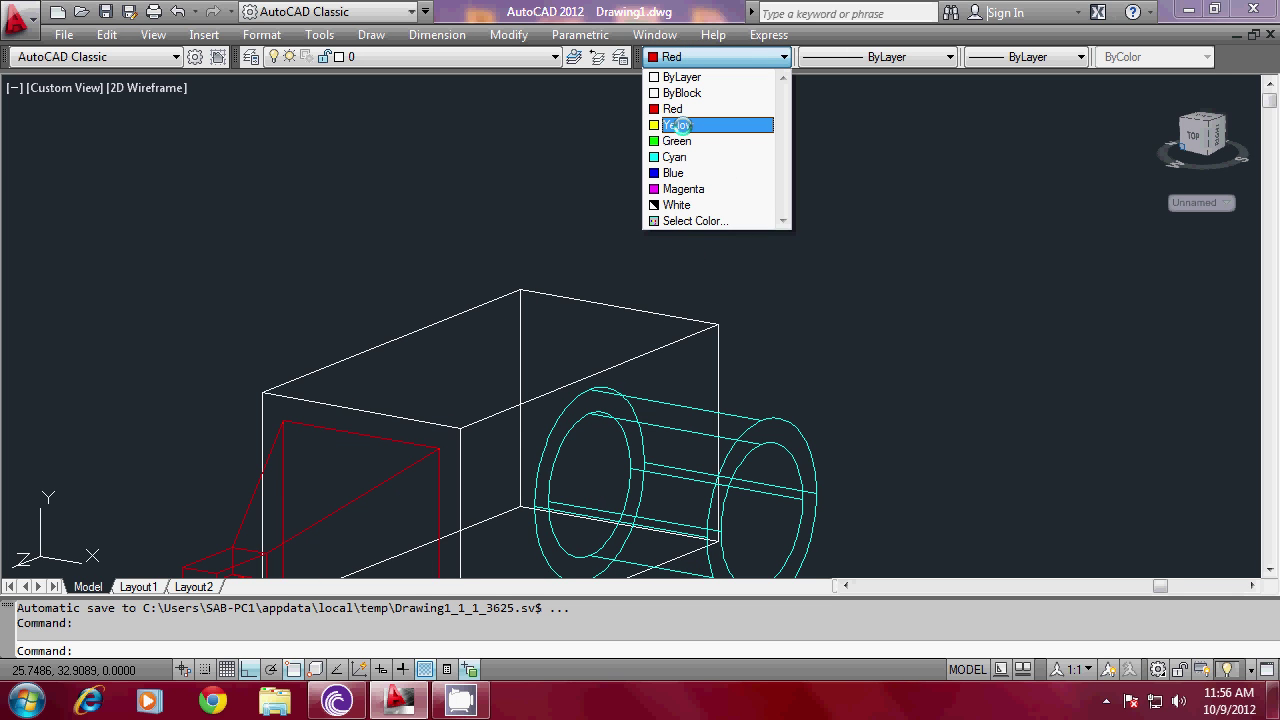
click(677, 125)
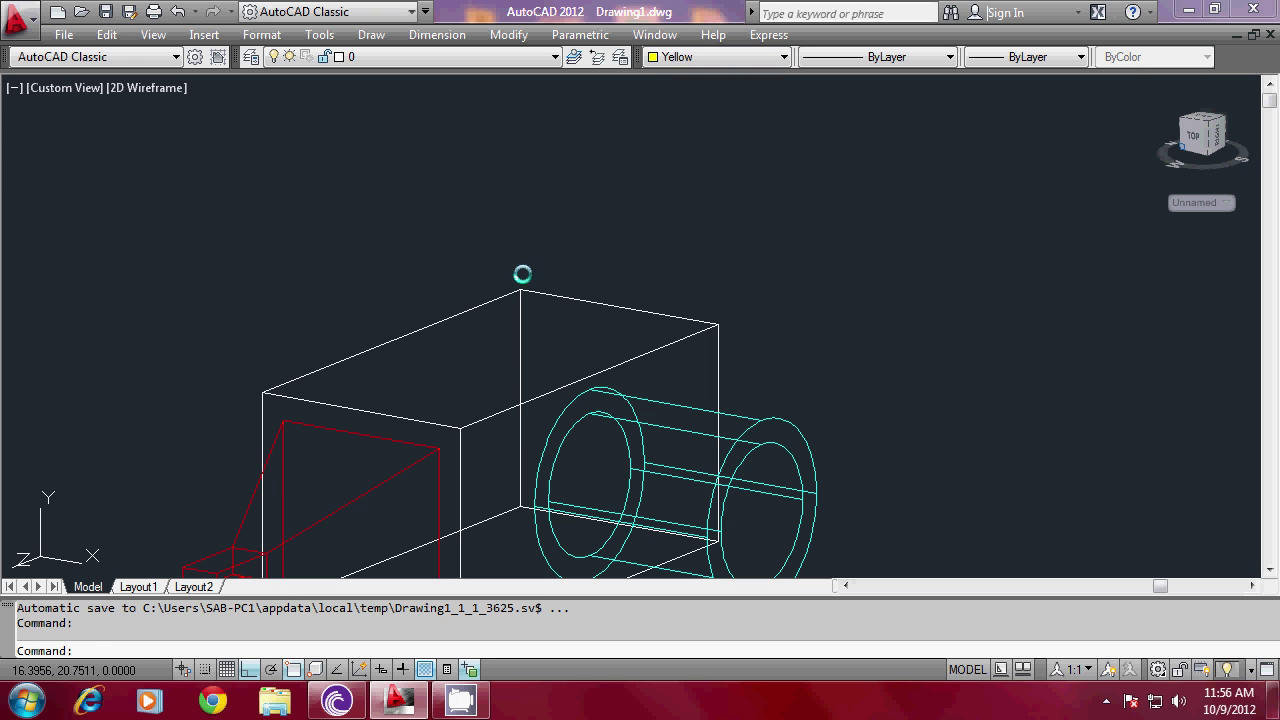
Define a three-point UCS with its origin and X axis on the camera box's top face.
text(UCS)
key(Return)
text(3)
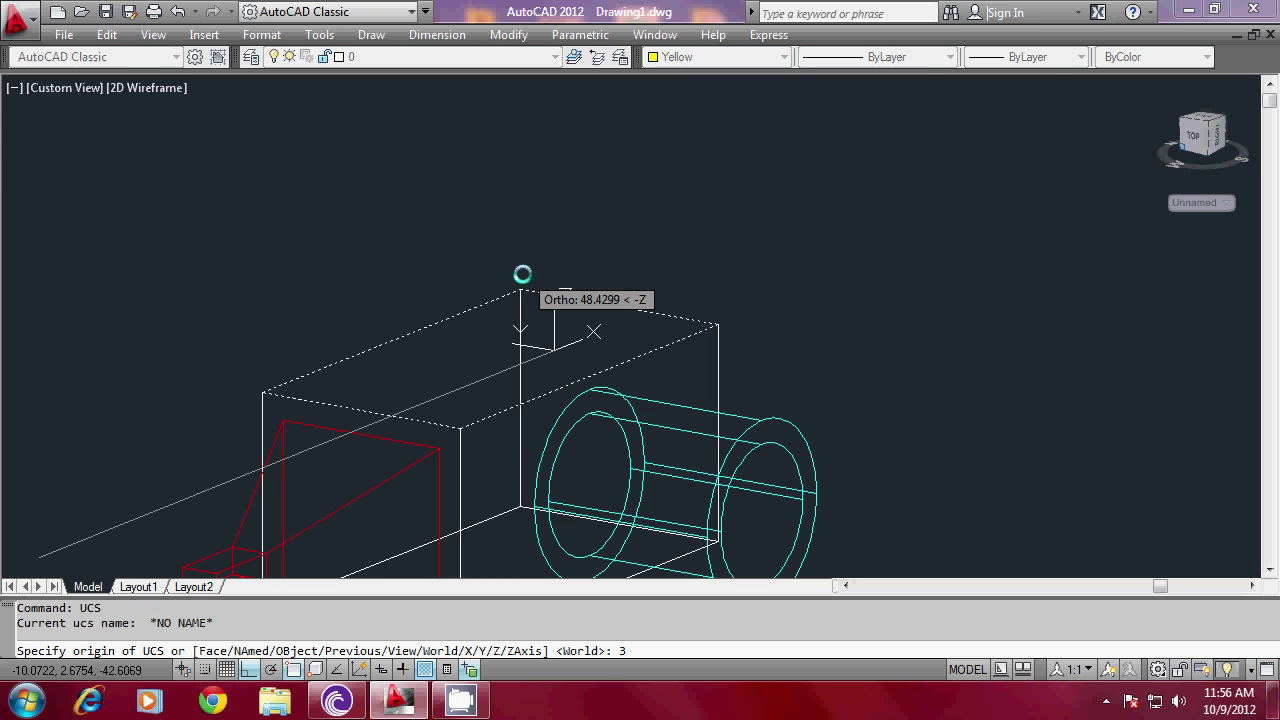
key(Return)
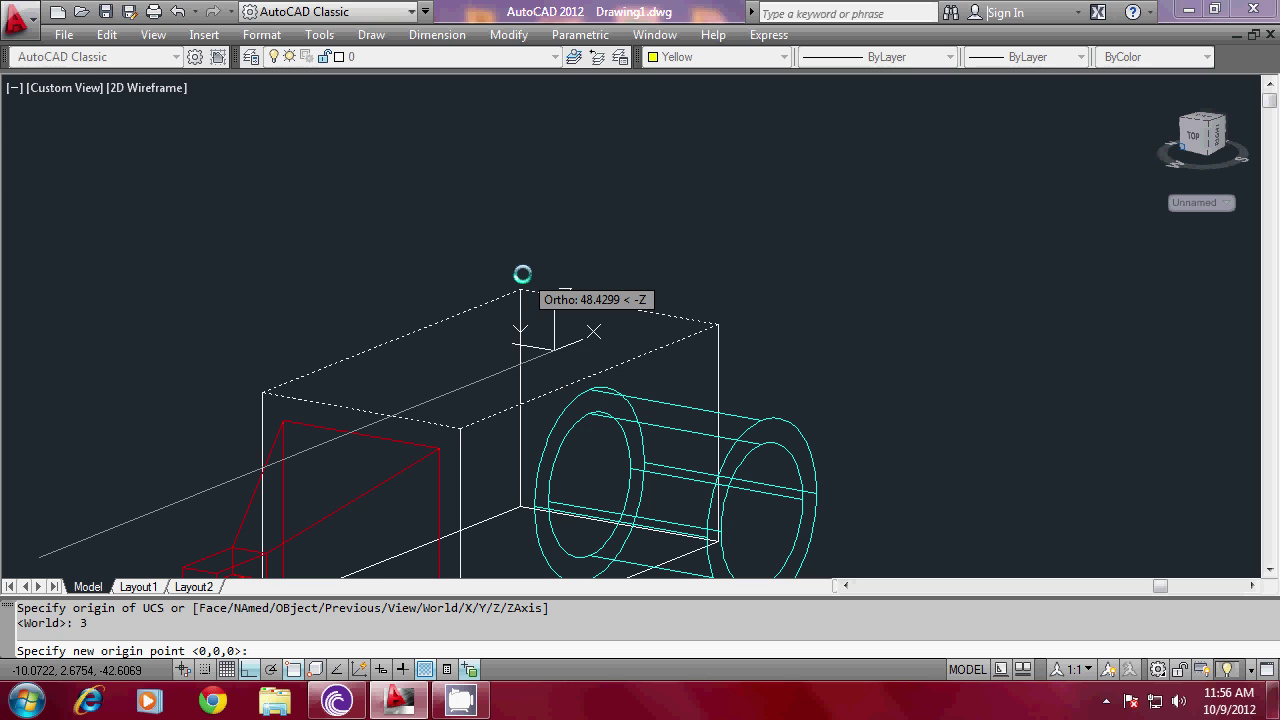
click(471, 426)
click(700, 338)
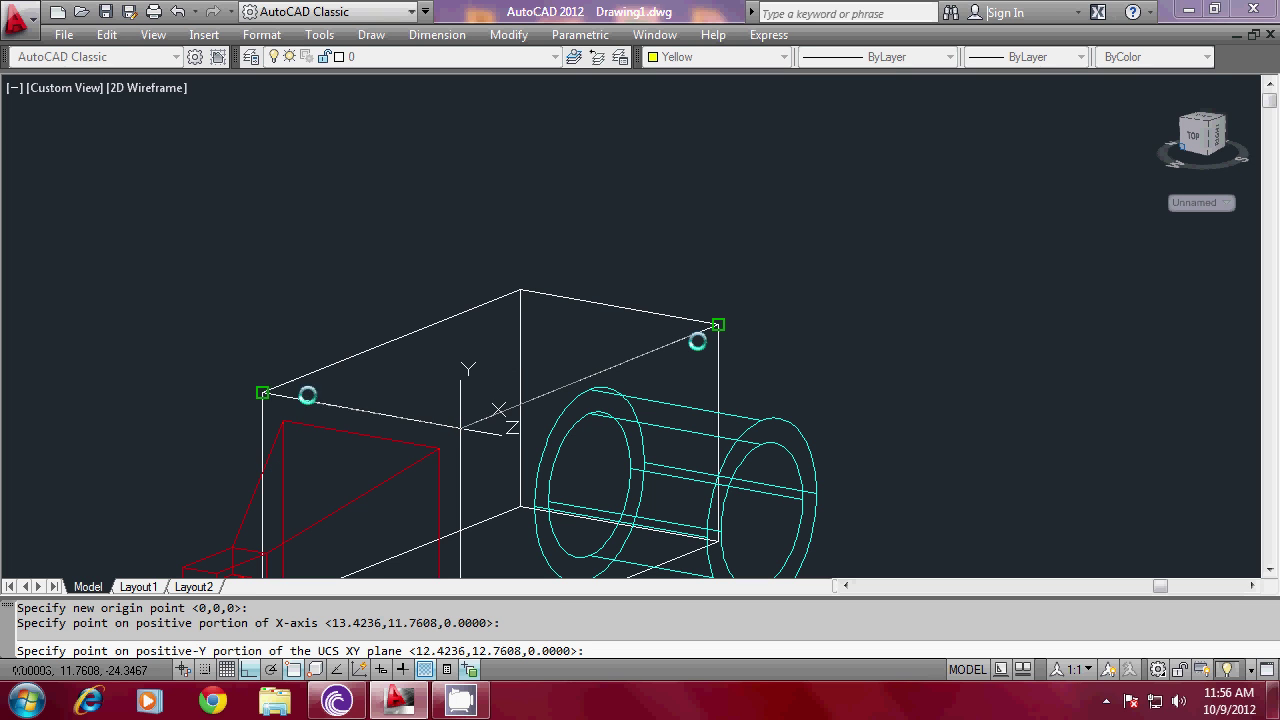
click(290, 394)
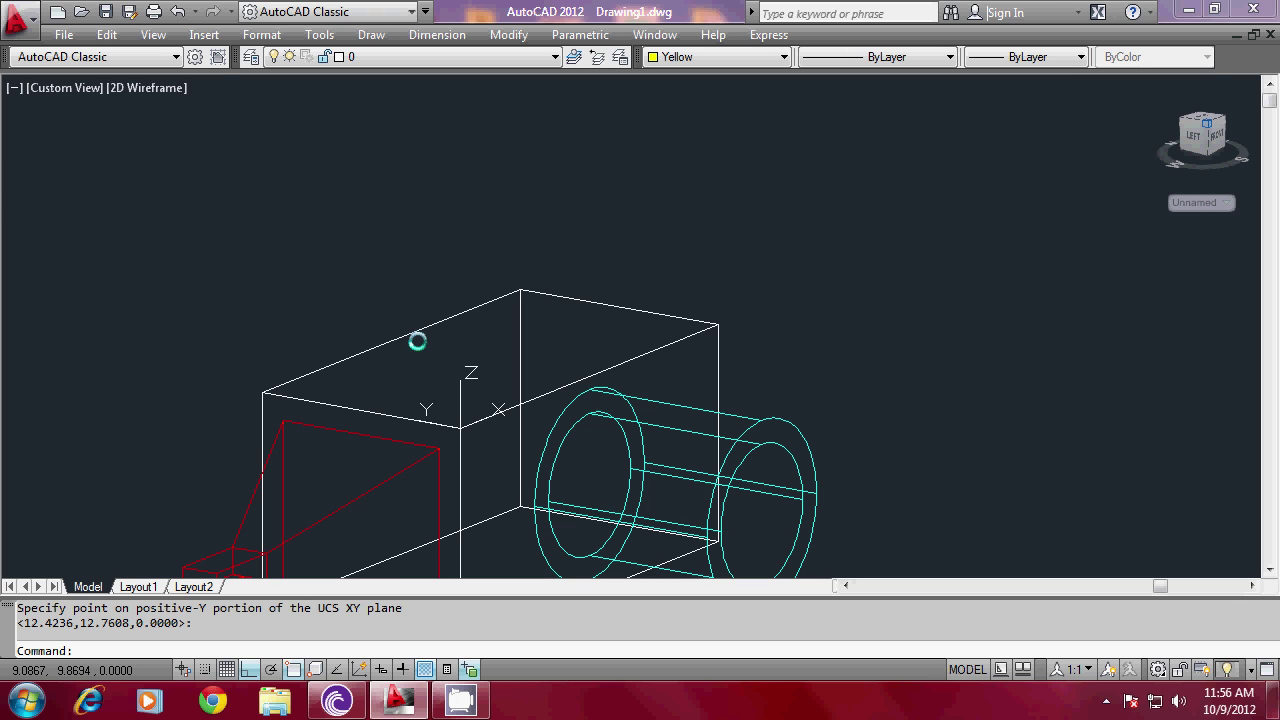
text(c)
key(Return)
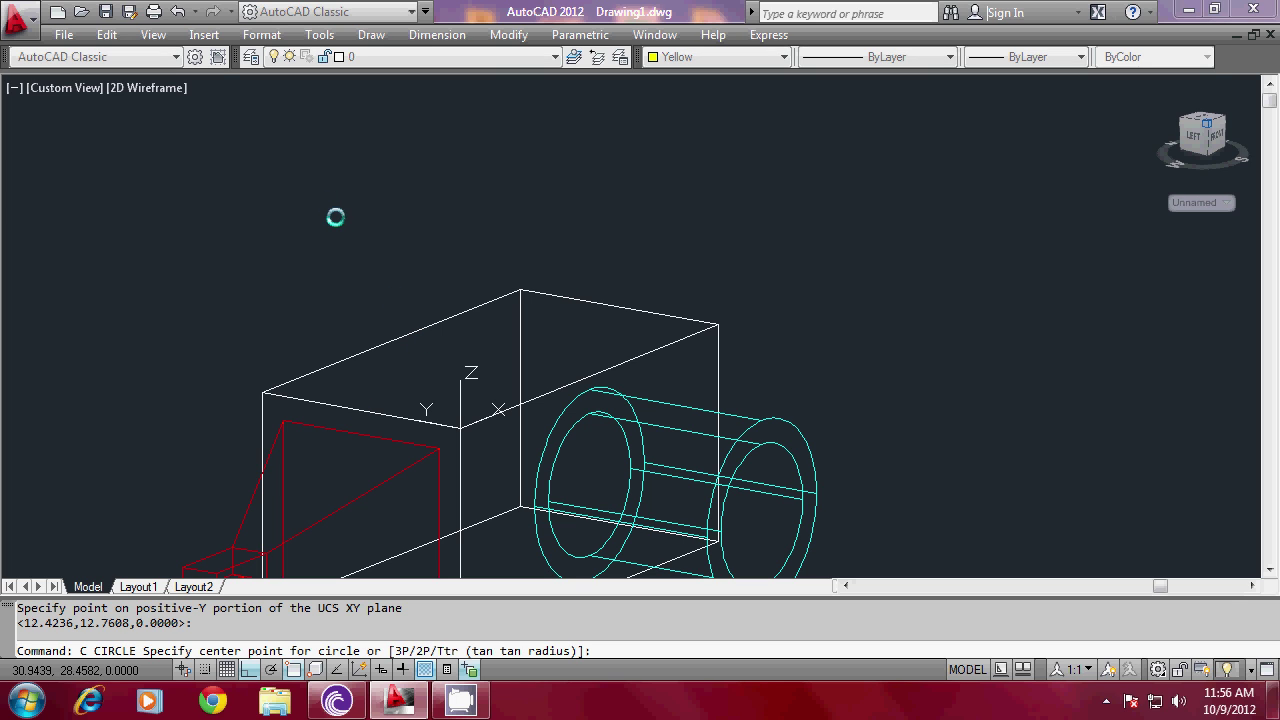
Draw a small yellow circle centred on the box's top front edge.
click(371, 410)
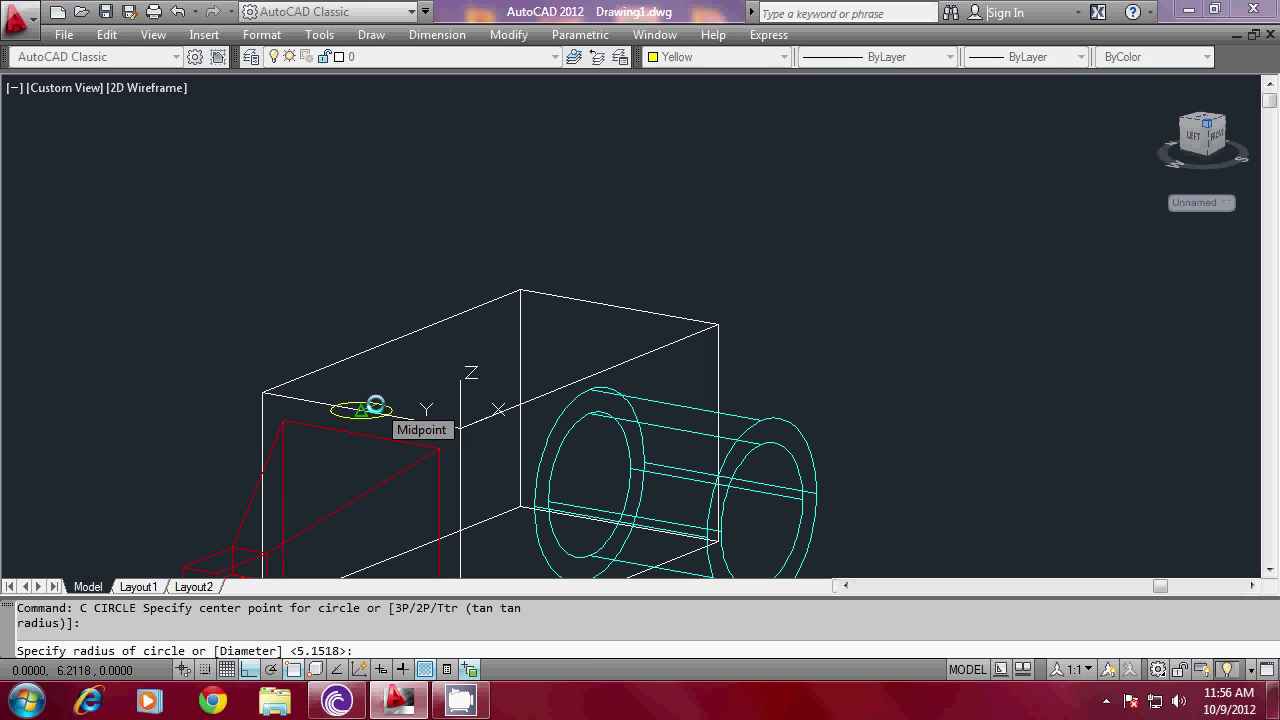
click(375, 404)
scroll(373, 402, up, 2)
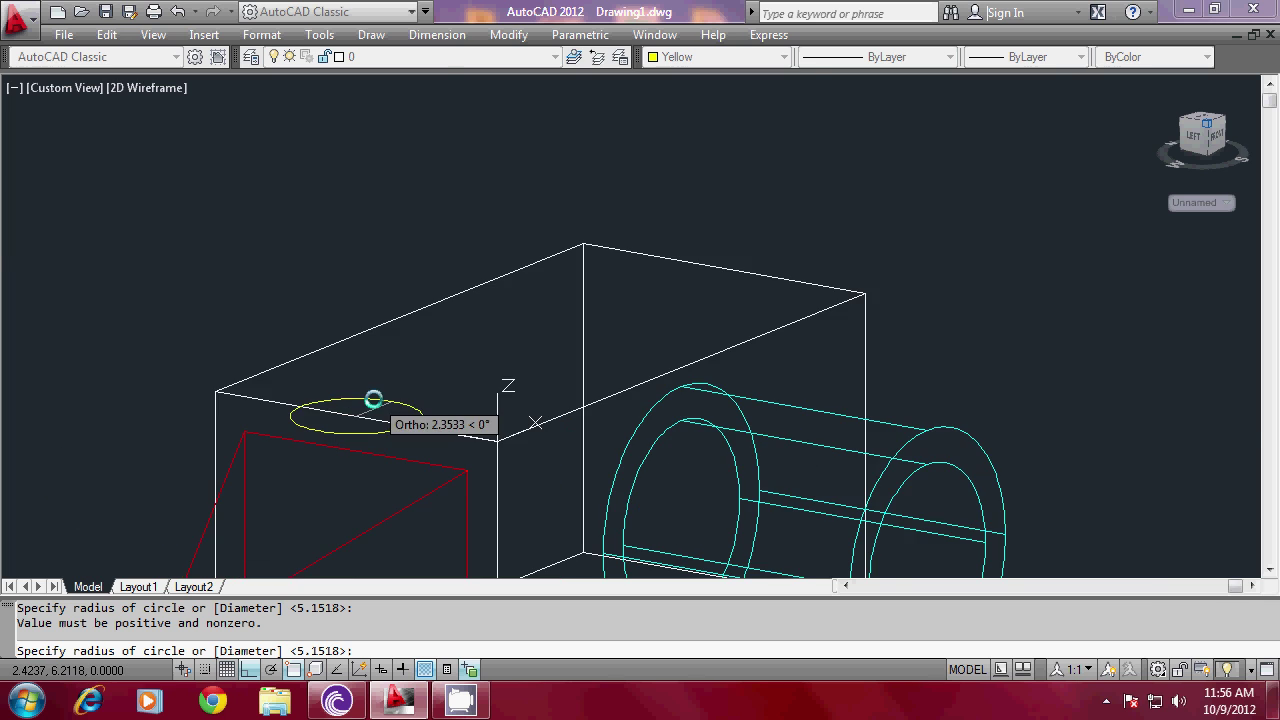
scroll(373, 400, up, 3)
click(338, 447)
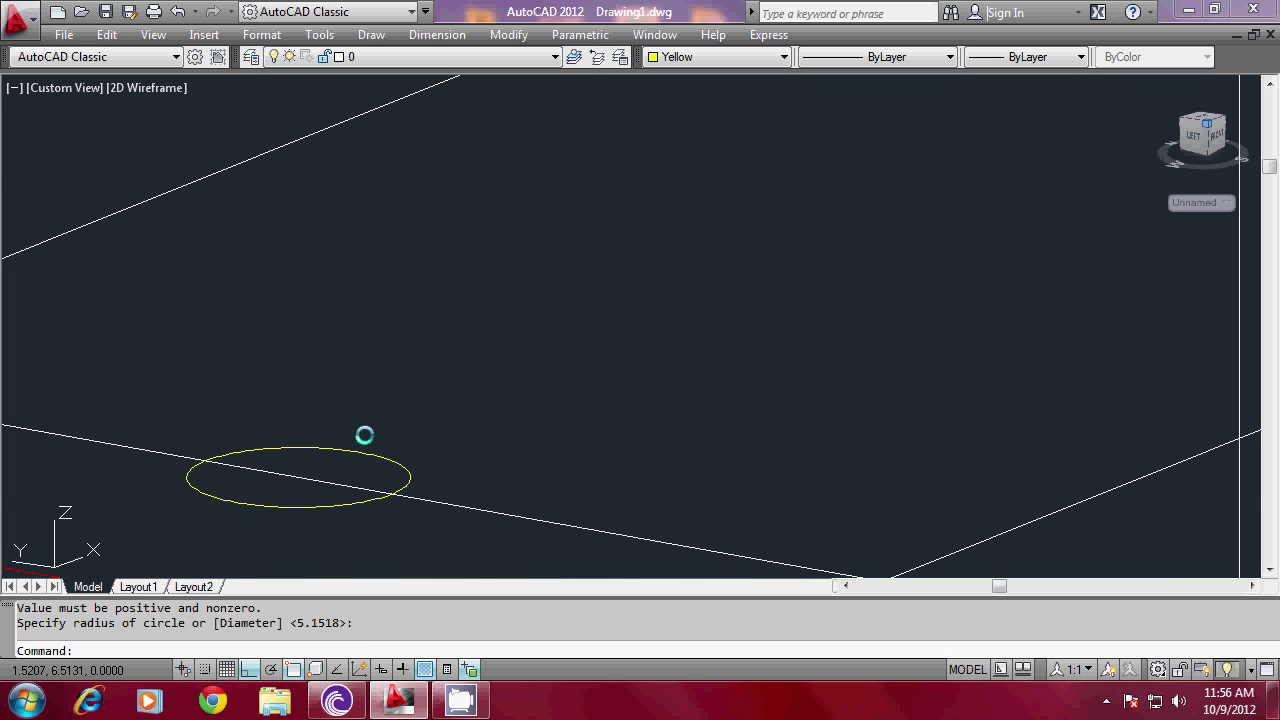
scroll(364, 435, down, 3)
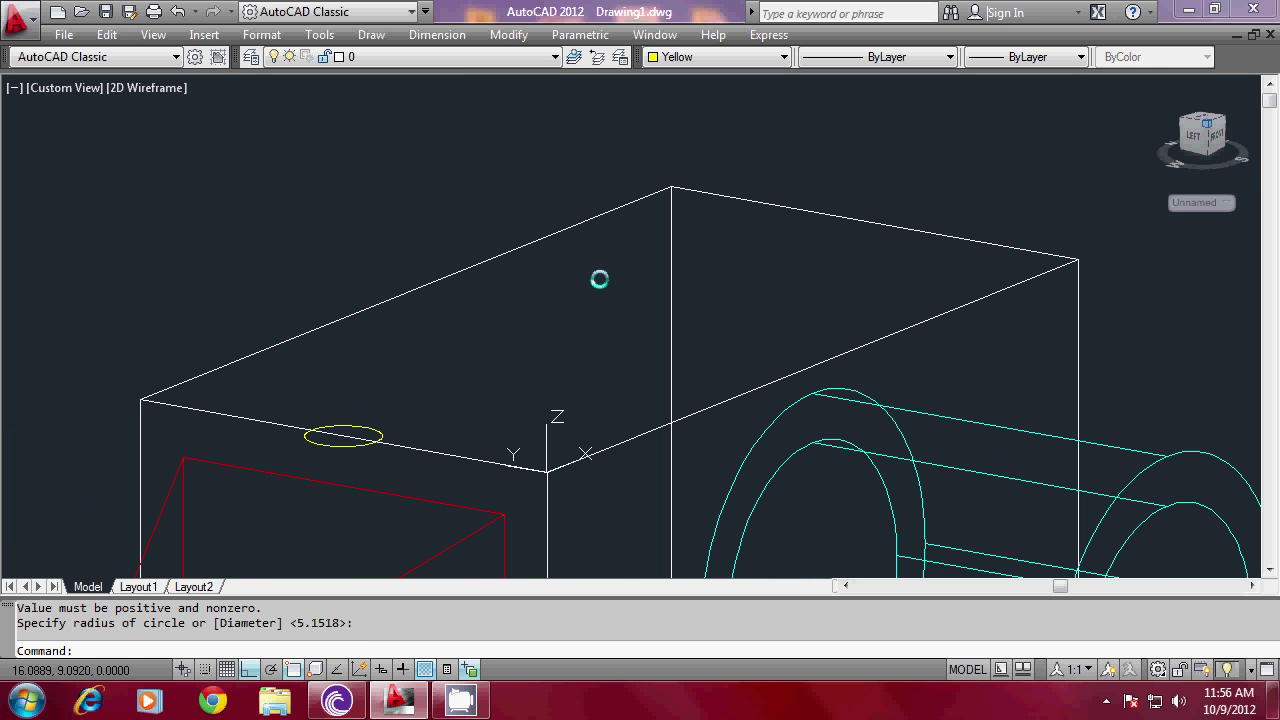
Move the yellow circle from the edge inward onto the camera box's top face.
text(m)
key(Return)
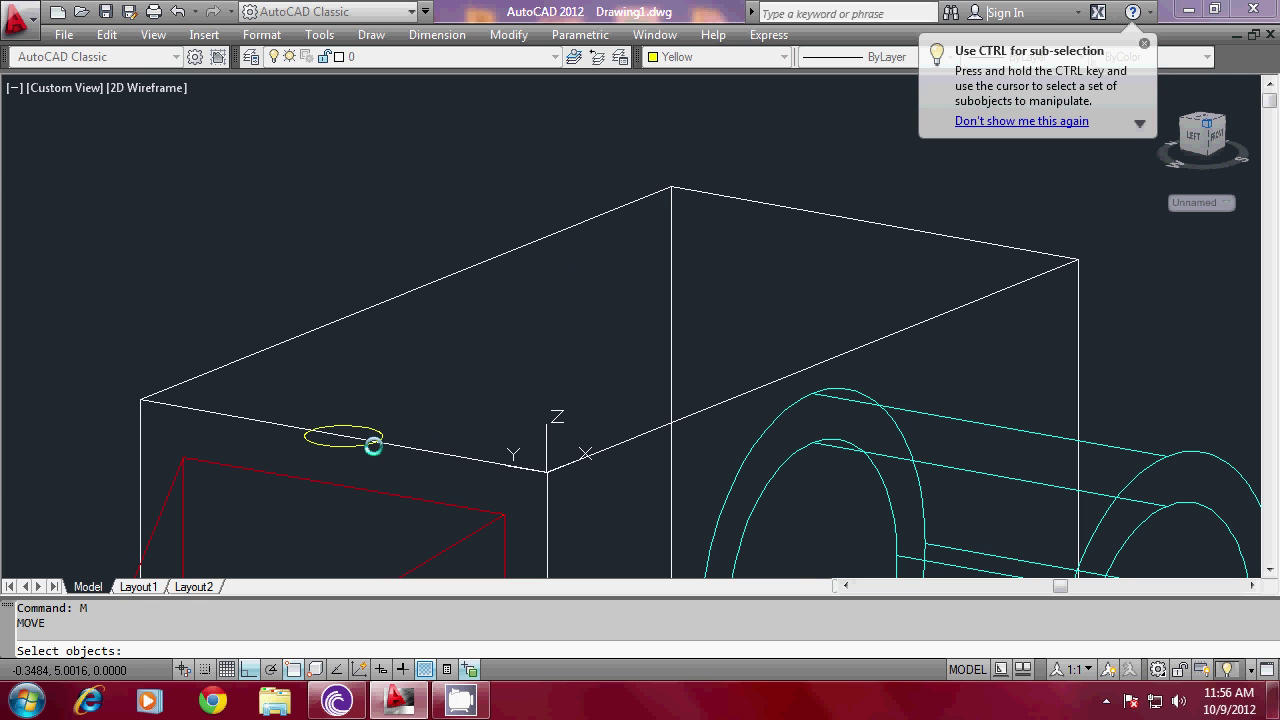
click(372, 446)
key(Return)
click(390, 468)
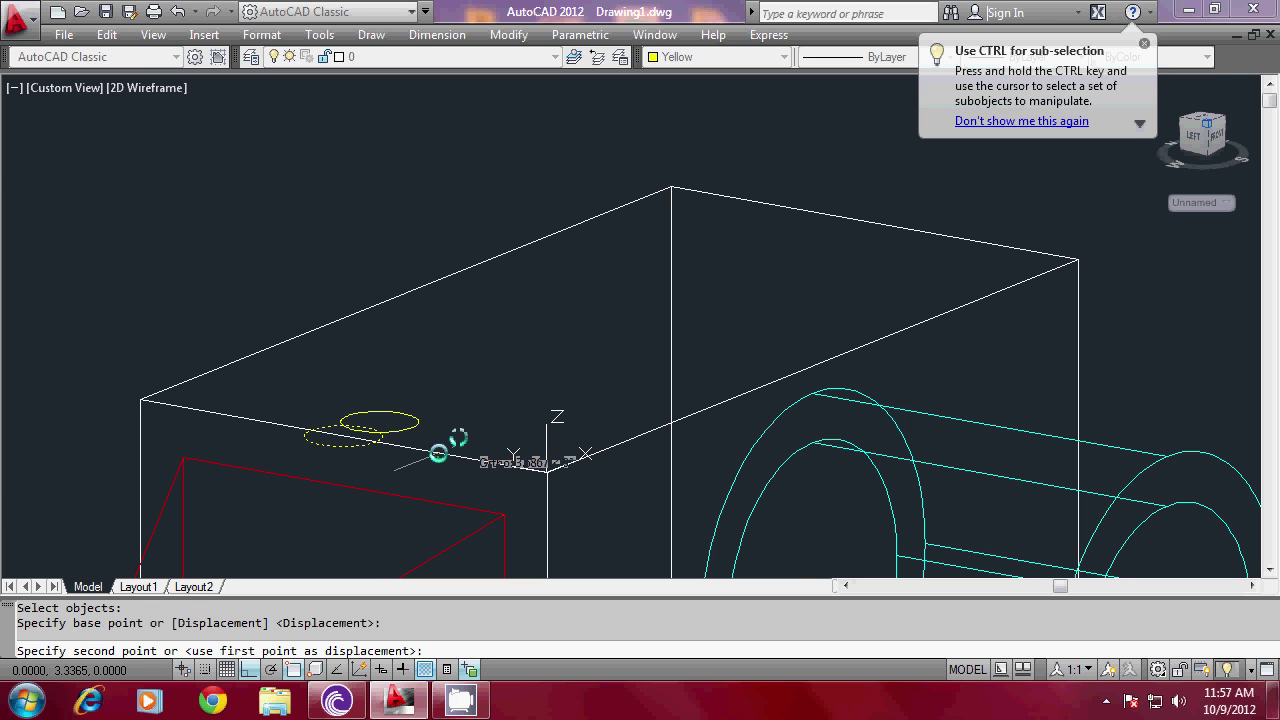
click(458, 437)
scroll(426, 233, down, 2)
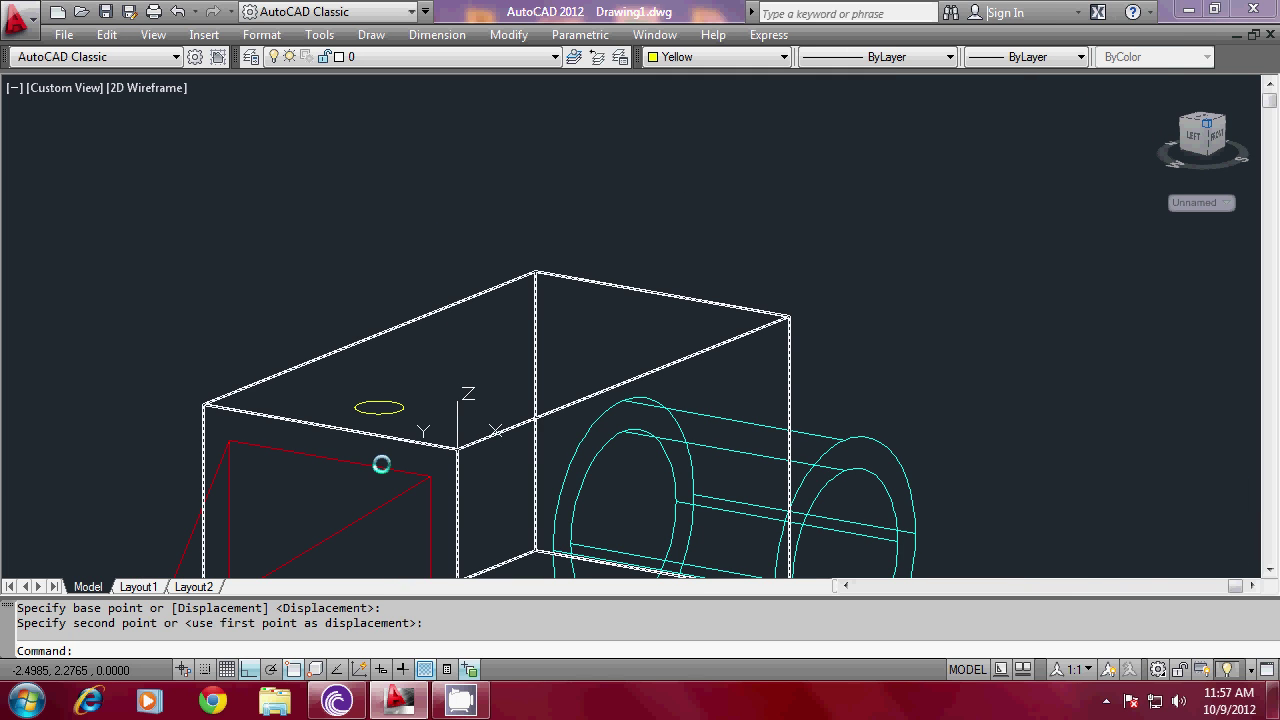
scroll(385, 460, down, 2)
scroll(426, 394, up, 1)
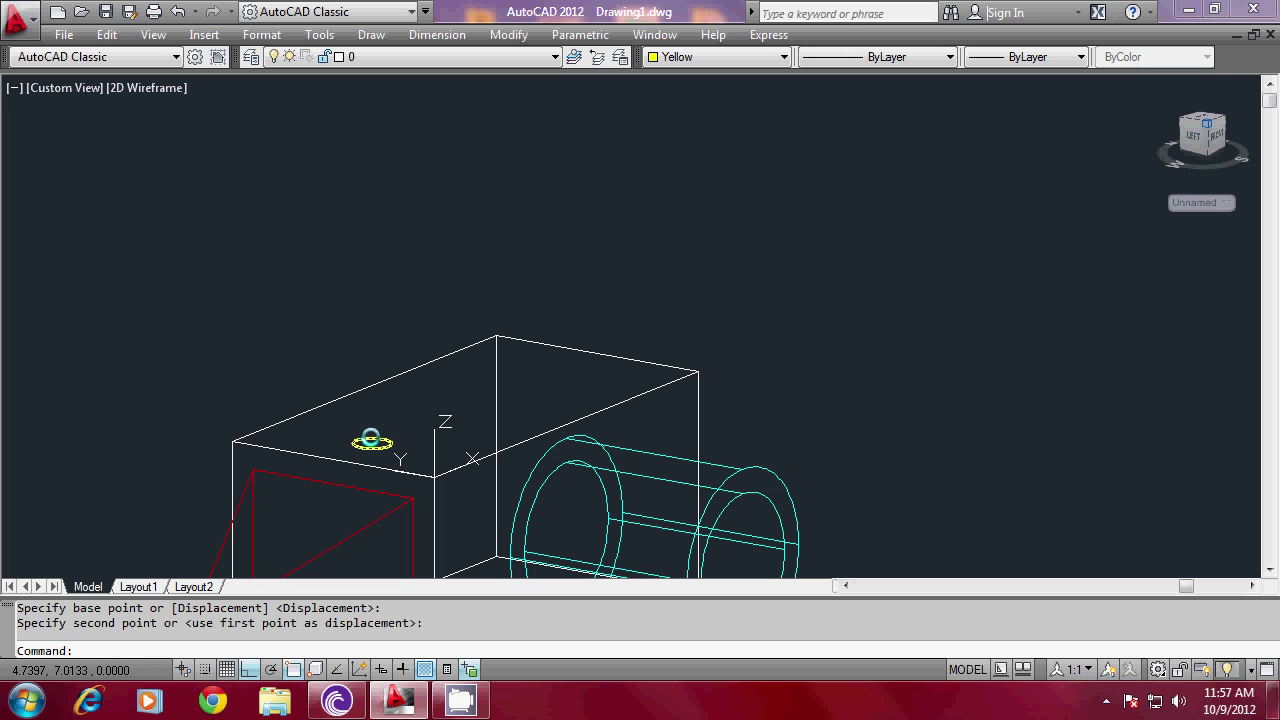
scroll(379, 280, down, 1)
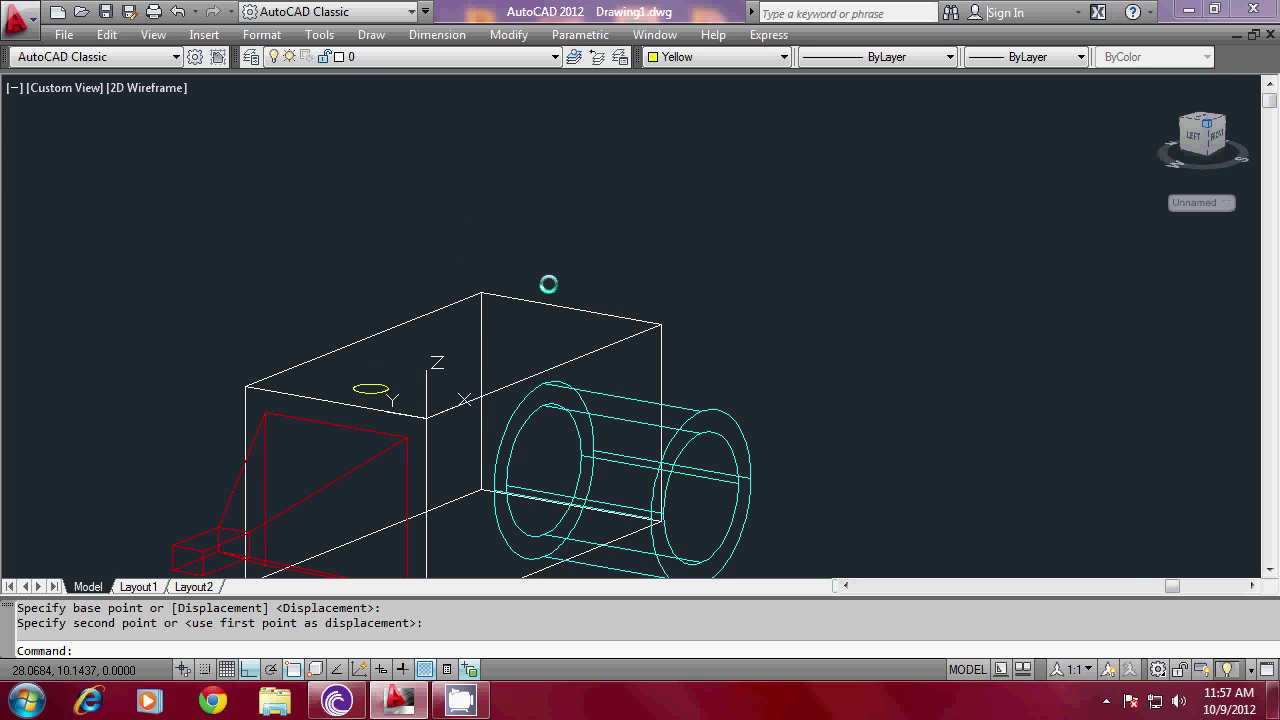
scroll(456, 216, down, 2)
scroll(440, 248, up, 2)
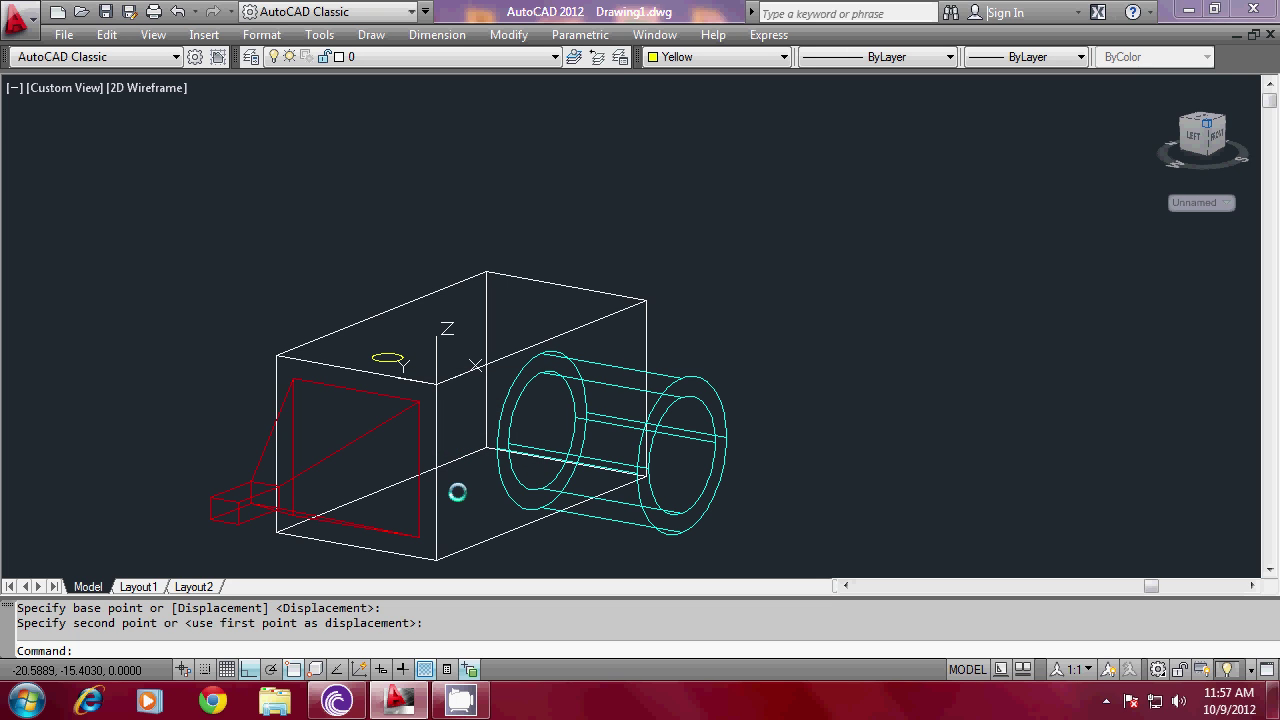
scroll(449, 474, up, 1)
scroll(449, 474, down, 1)
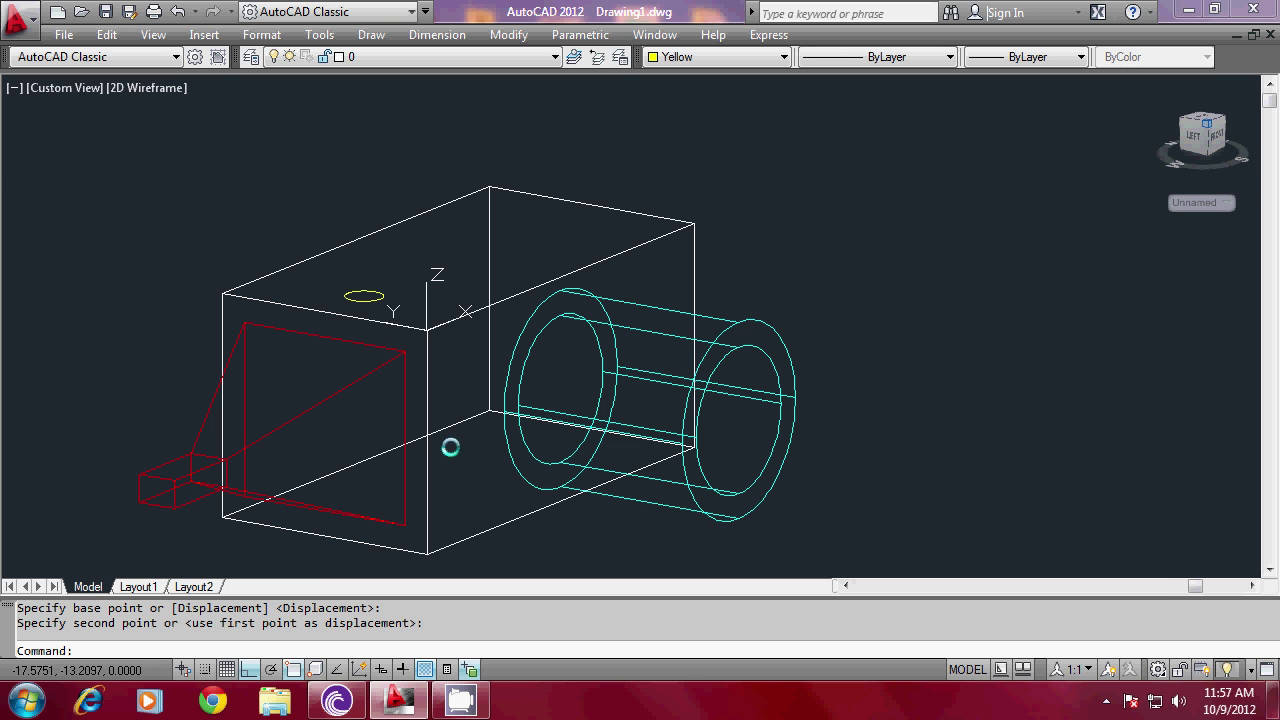
Apply UCS Previous twice to restore the earlier coordinate system.
text(UCS)
key(Return)
scroll(495, 455, down, 2)
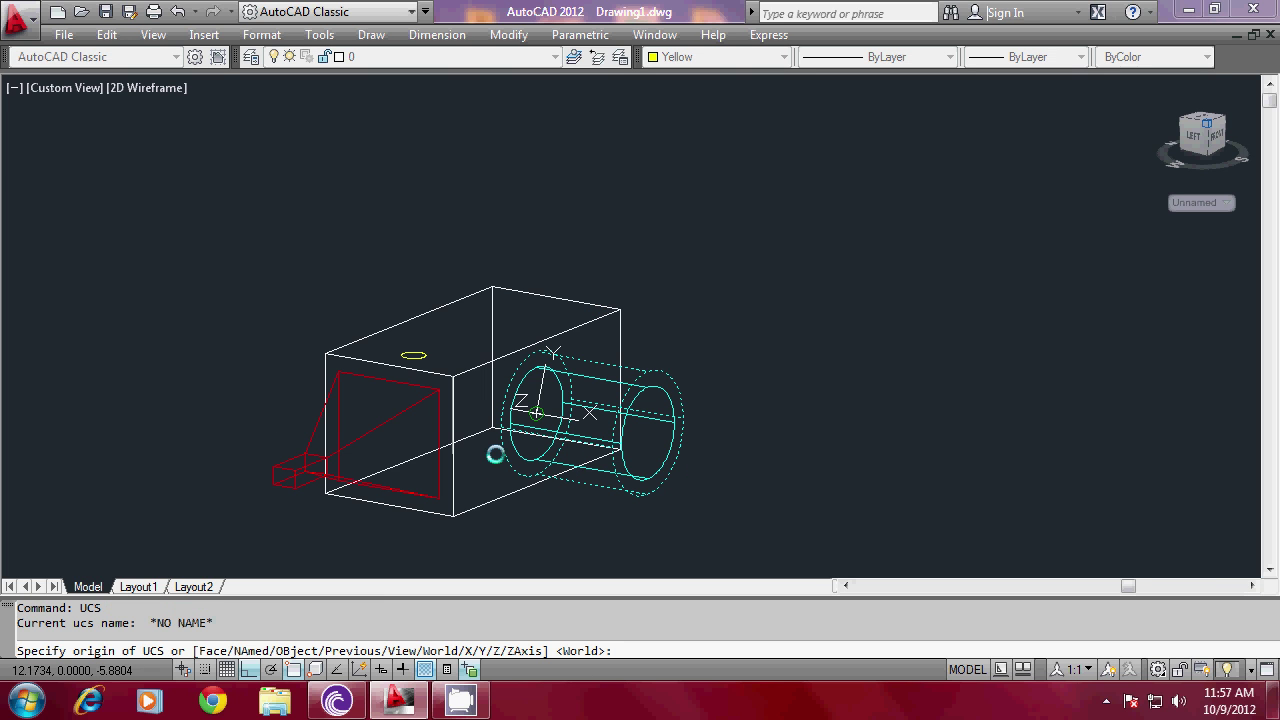
scroll(495, 455, up, 2)
text(P)
key(Return)
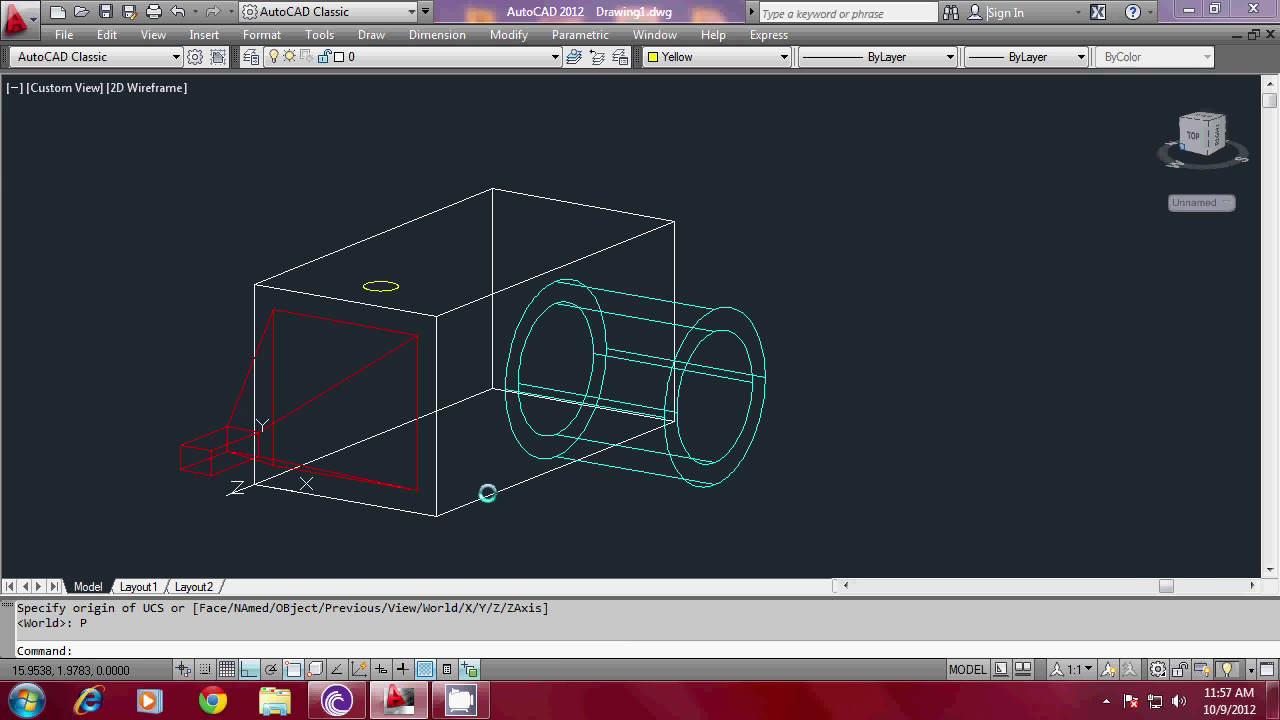
key(Return)
text(P)
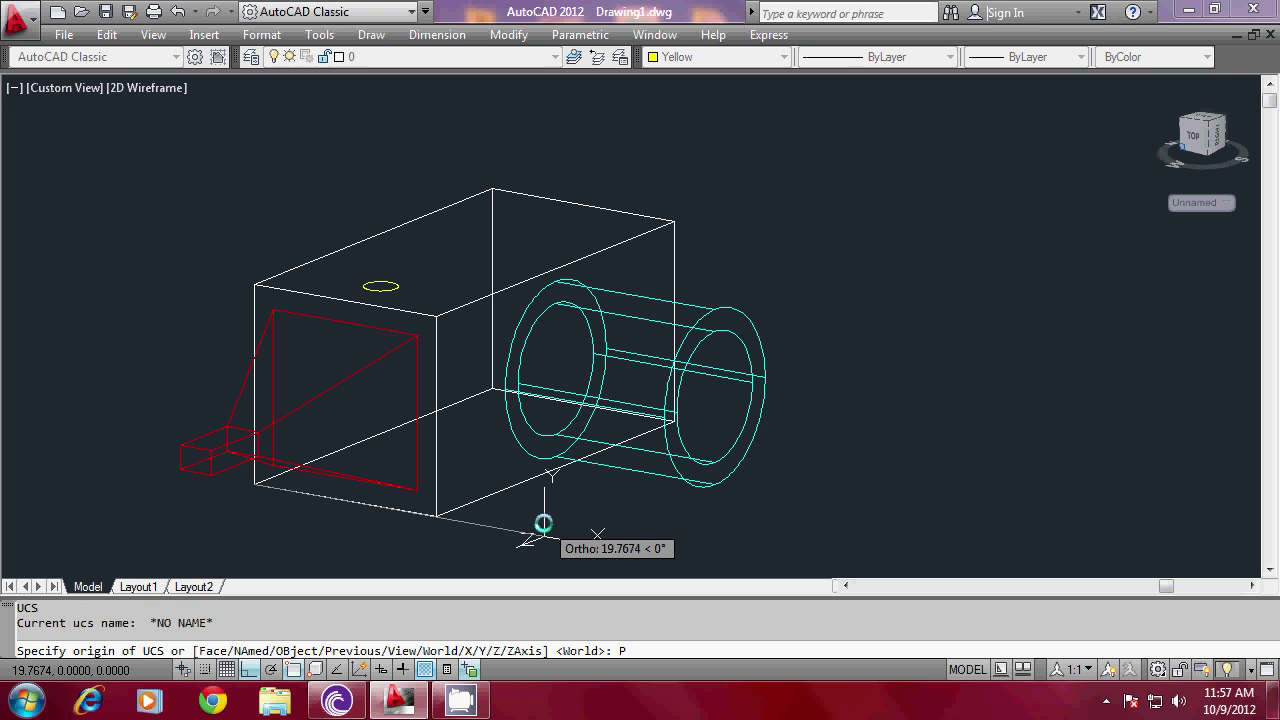
key(Return)
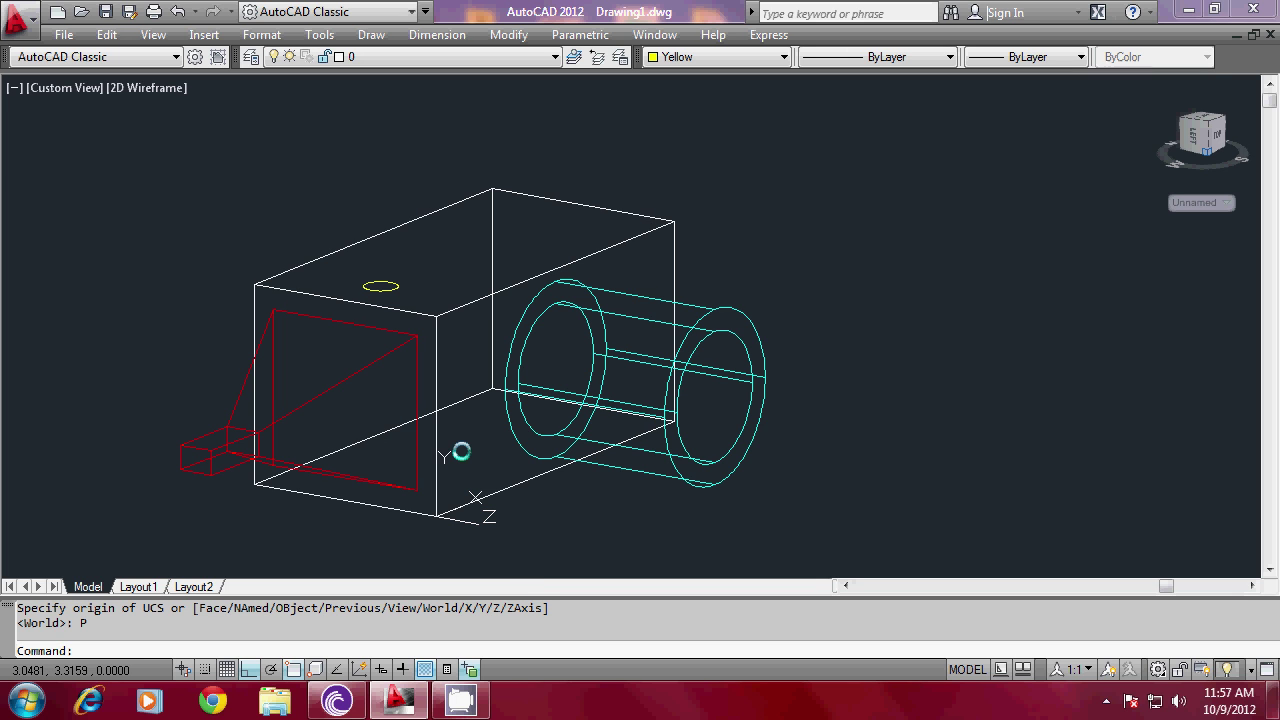
scroll(423, 298, up, 1)
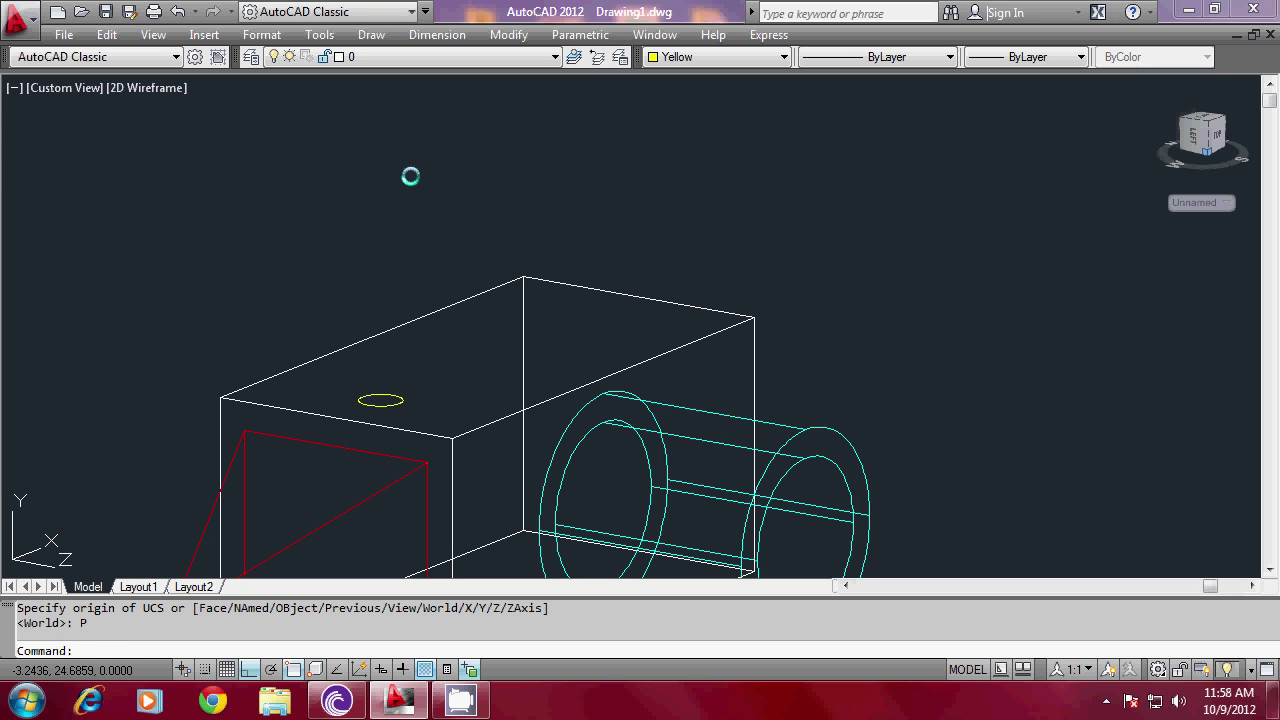
text(MI)
key(Return)
Mirror the yellow ellipse about a line through the top edge's midpoint, keeping the original.
click(349, 363)
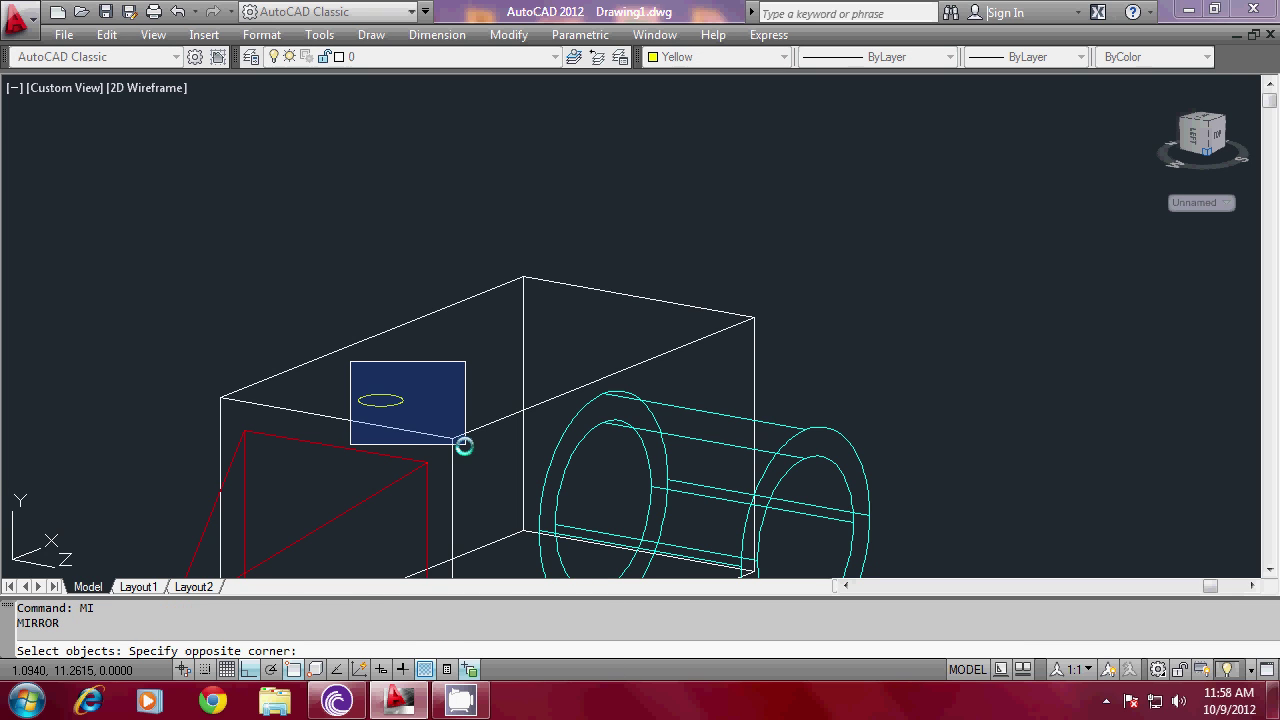
click(463, 446)
key(Return)
shift+right_click(410, 446)
click(591, 356)
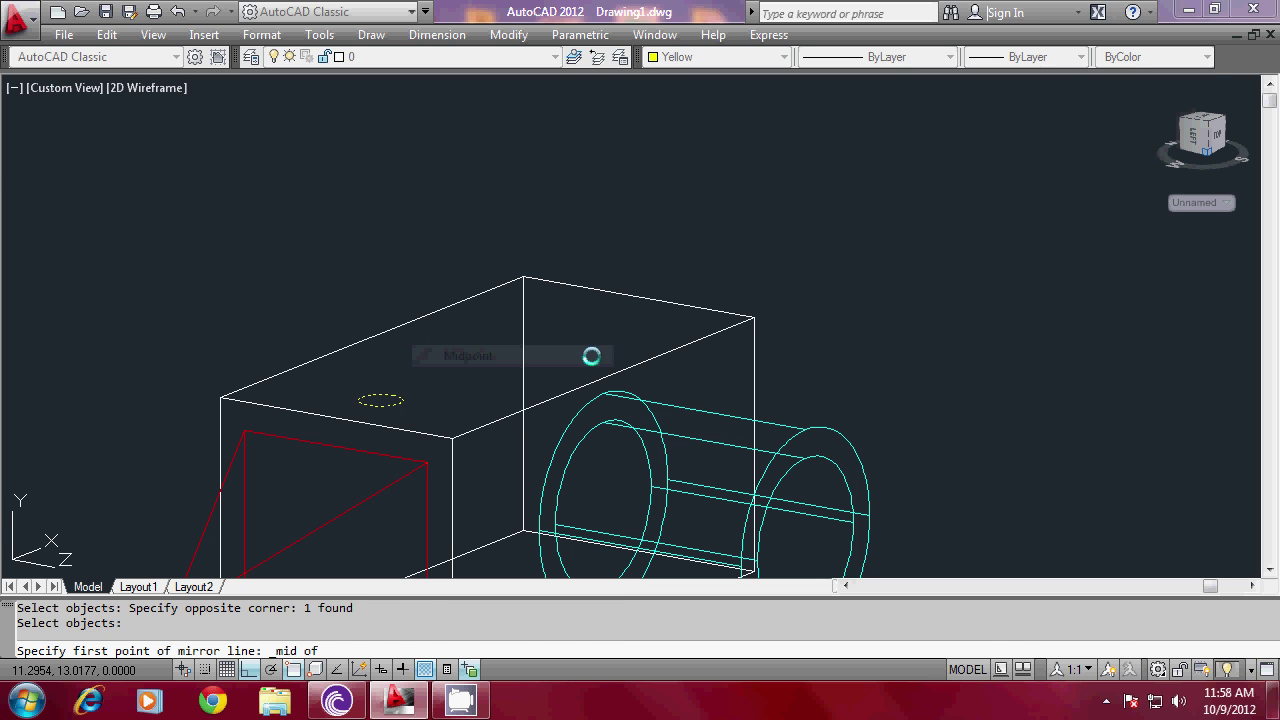
click(608, 297)
click(603, 505)
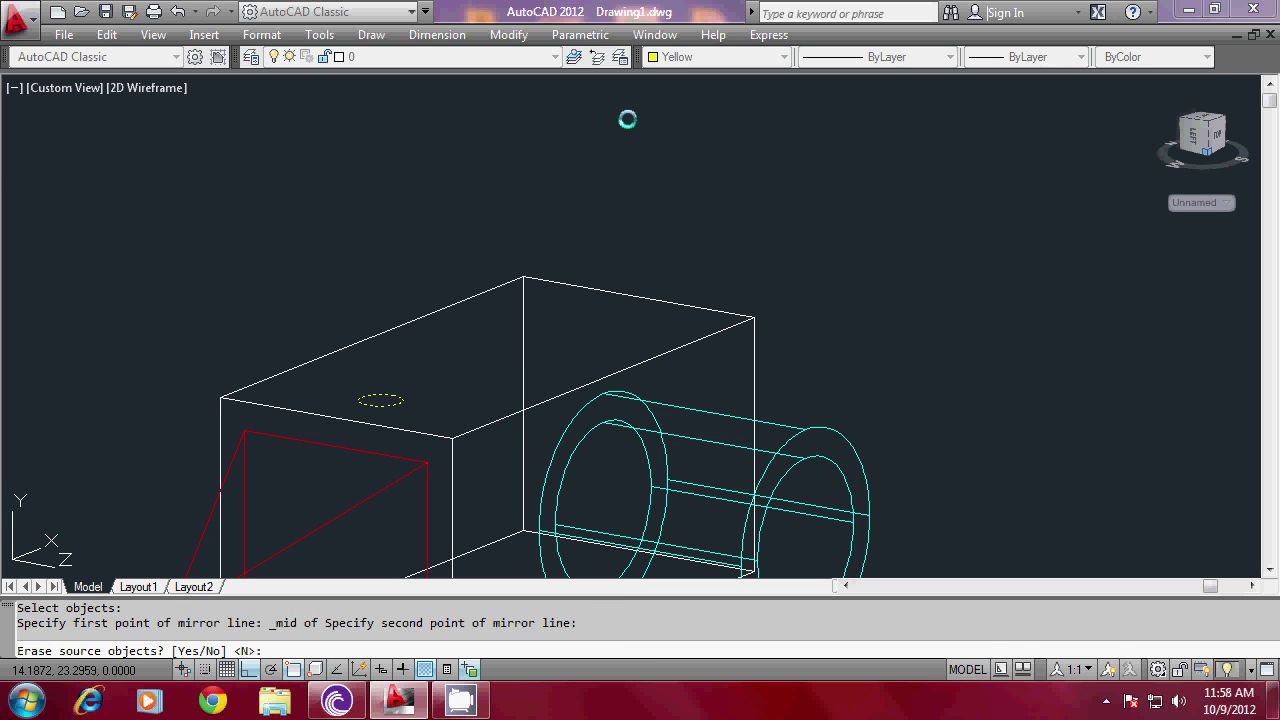
key(Return)
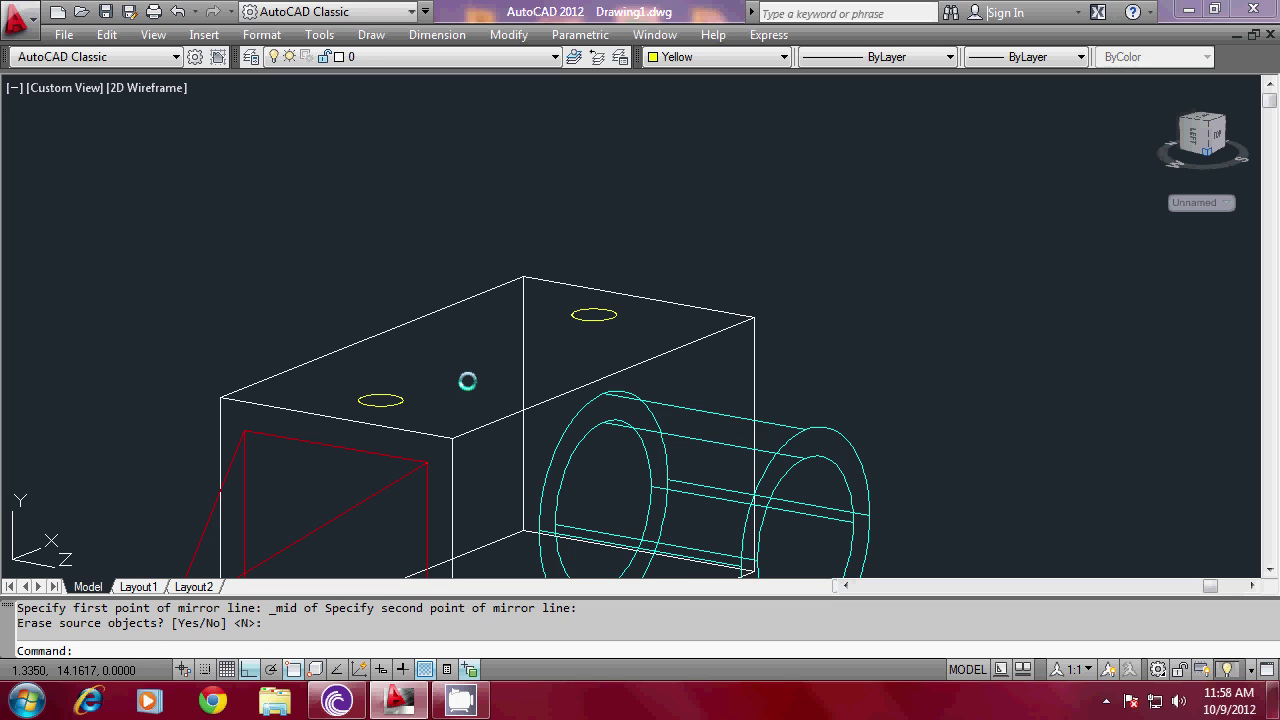
text(pl)
key(Return)
text(cen)
key(Return)
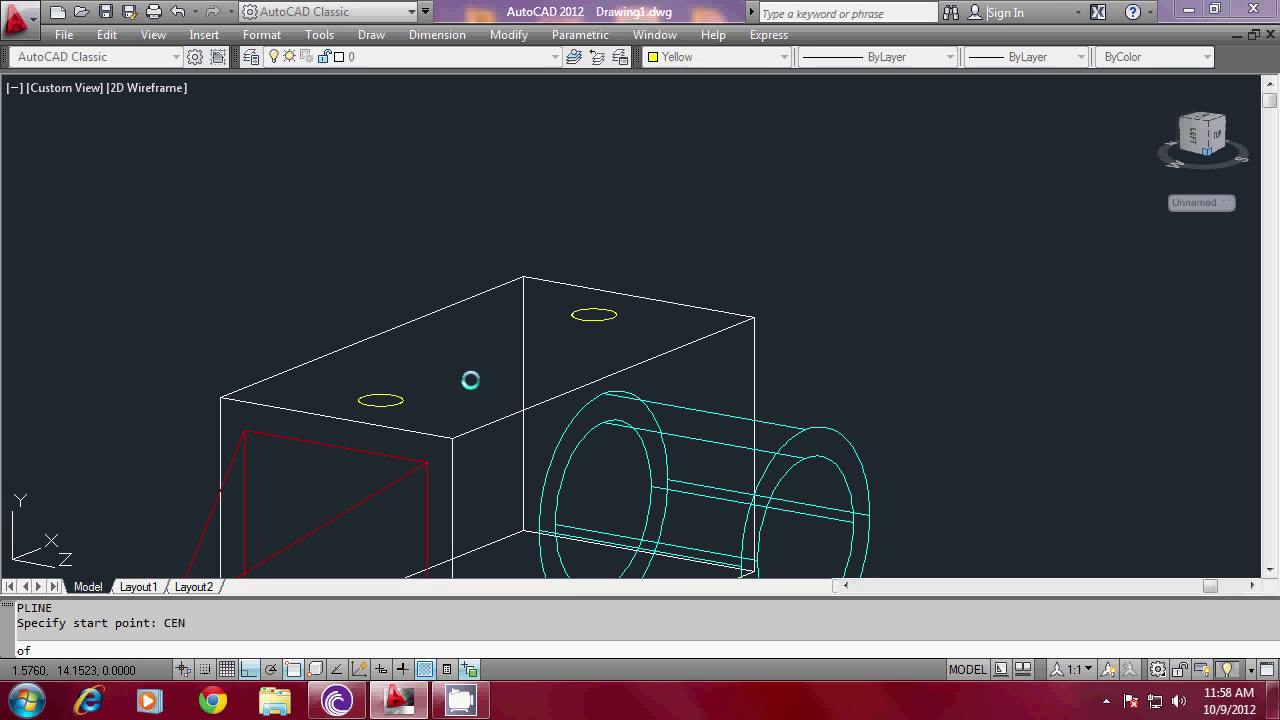
Draw a polyline up from the front ellipse centre, across via .X/.Y filters, down to the second centre.
click(362, 413)
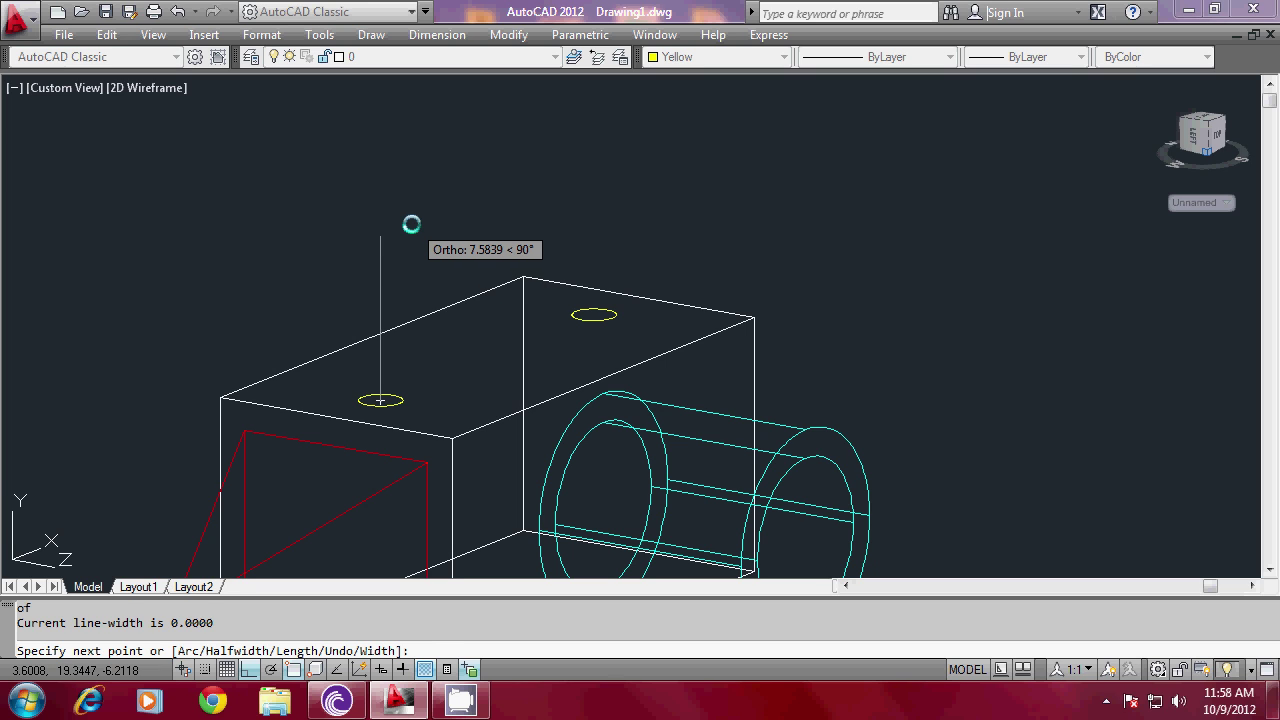
click(411, 224)
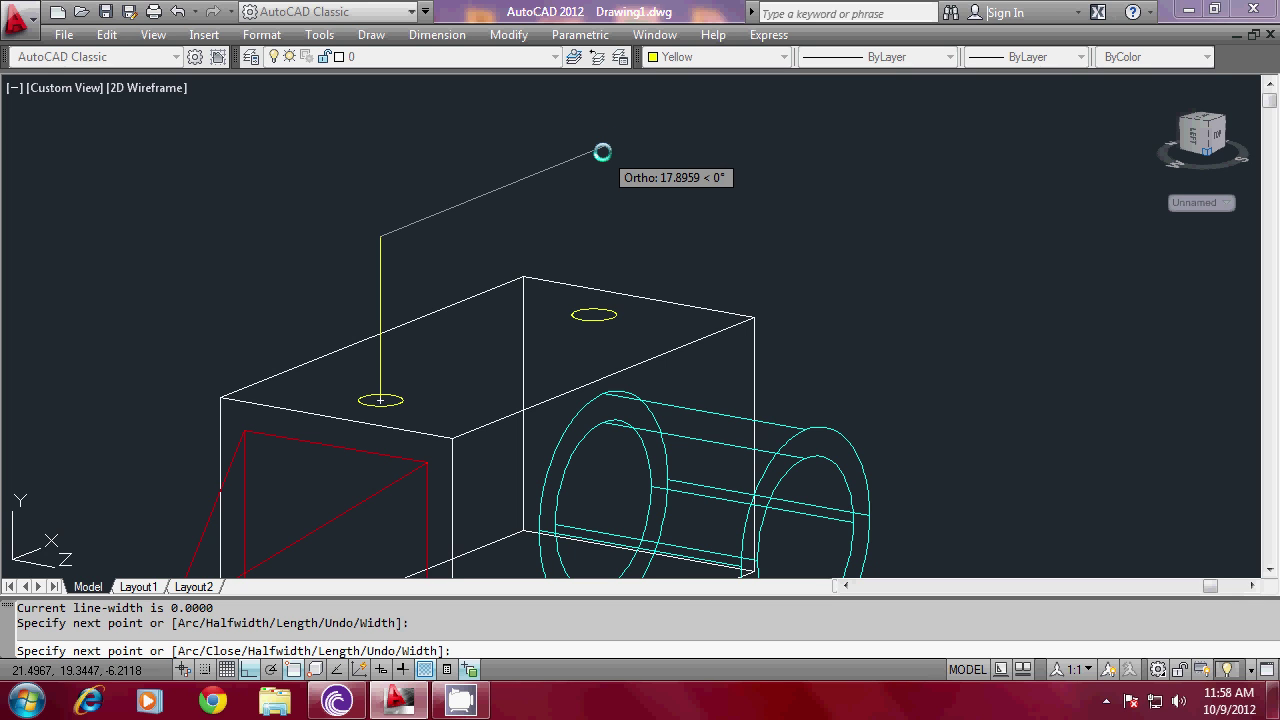
shift+right_click(602, 151)
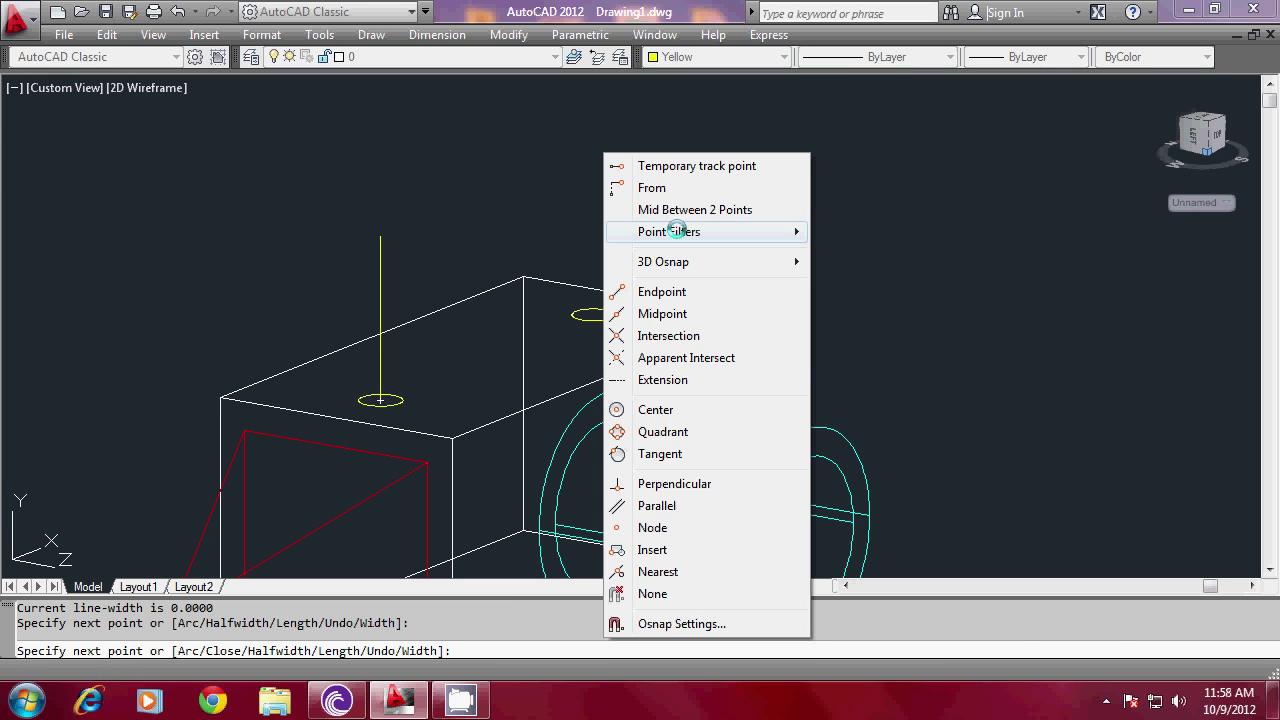
mouse_move(660, 231)
click(833, 231)
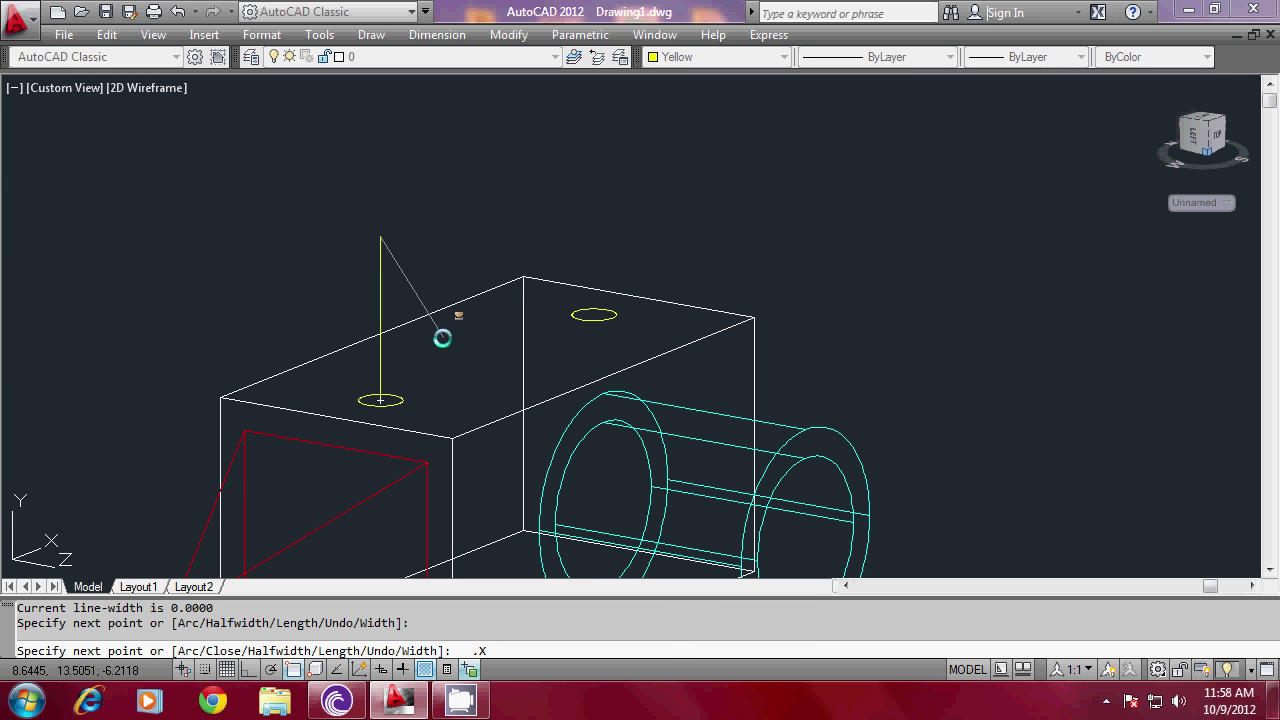
click(598, 316)
shift+right_click(632, 300)
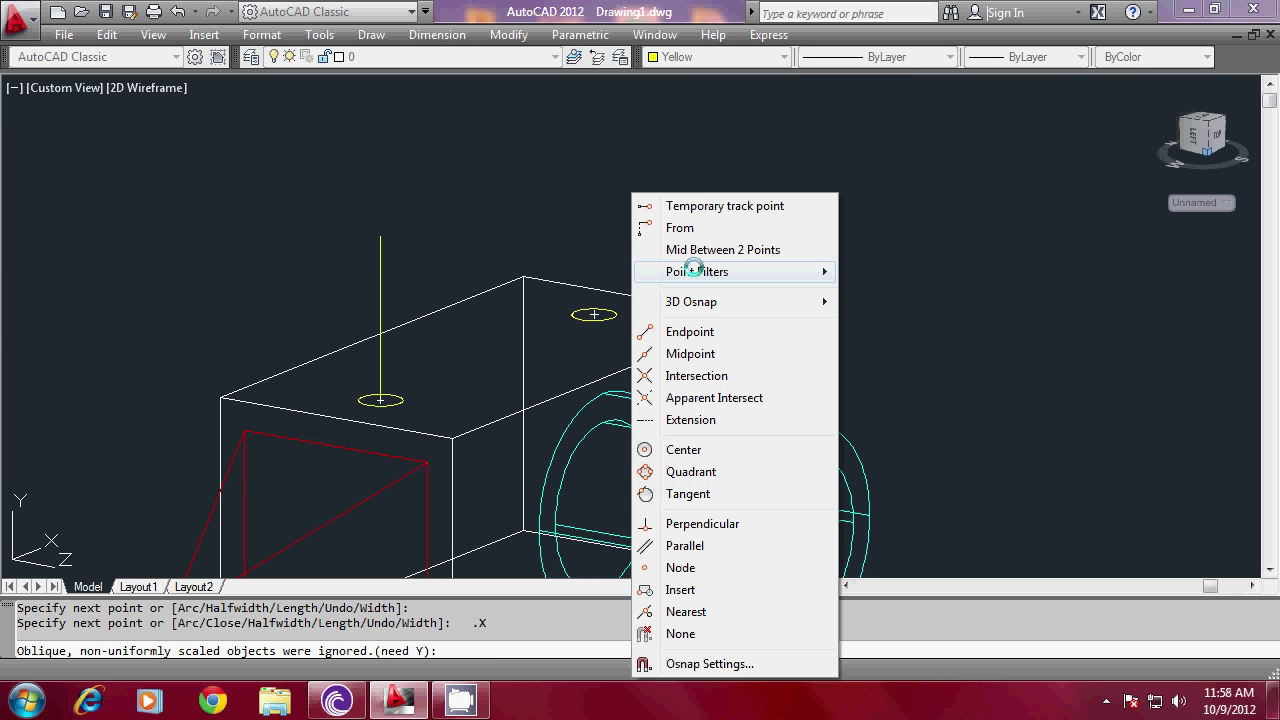
mouse_move(693, 271)
click(870, 293)
click(750, 270)
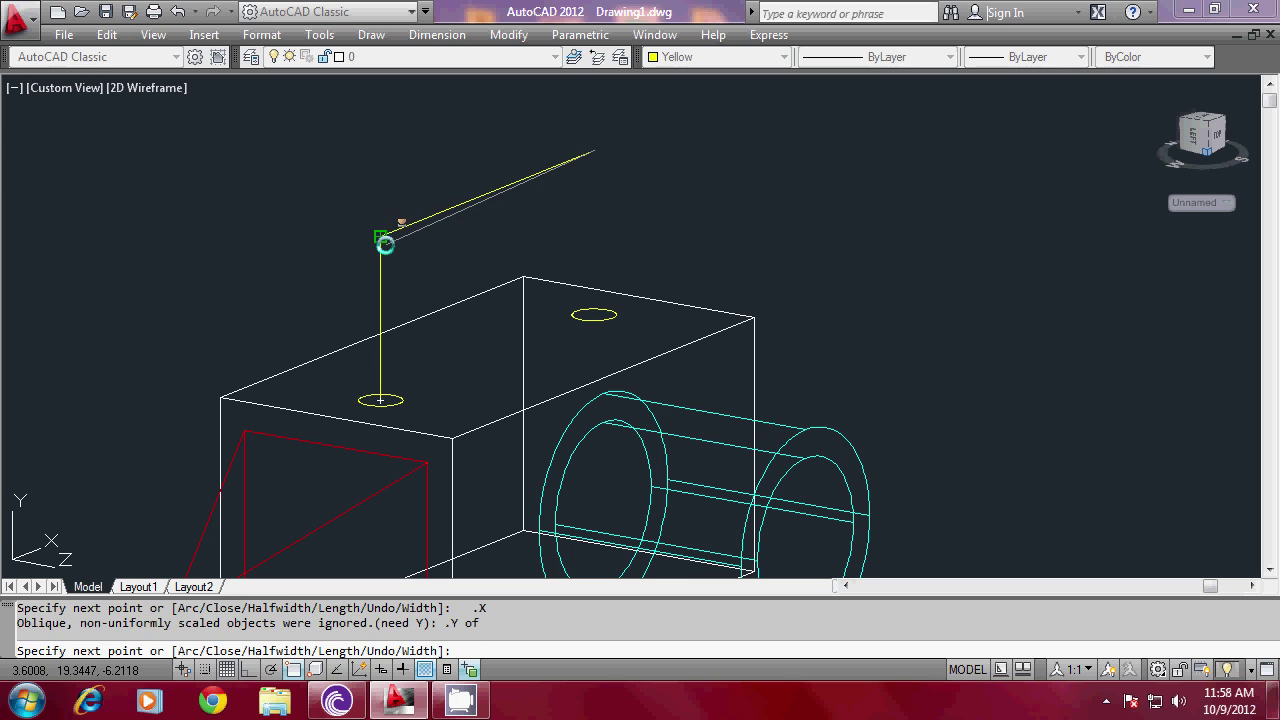
click(593, 312)
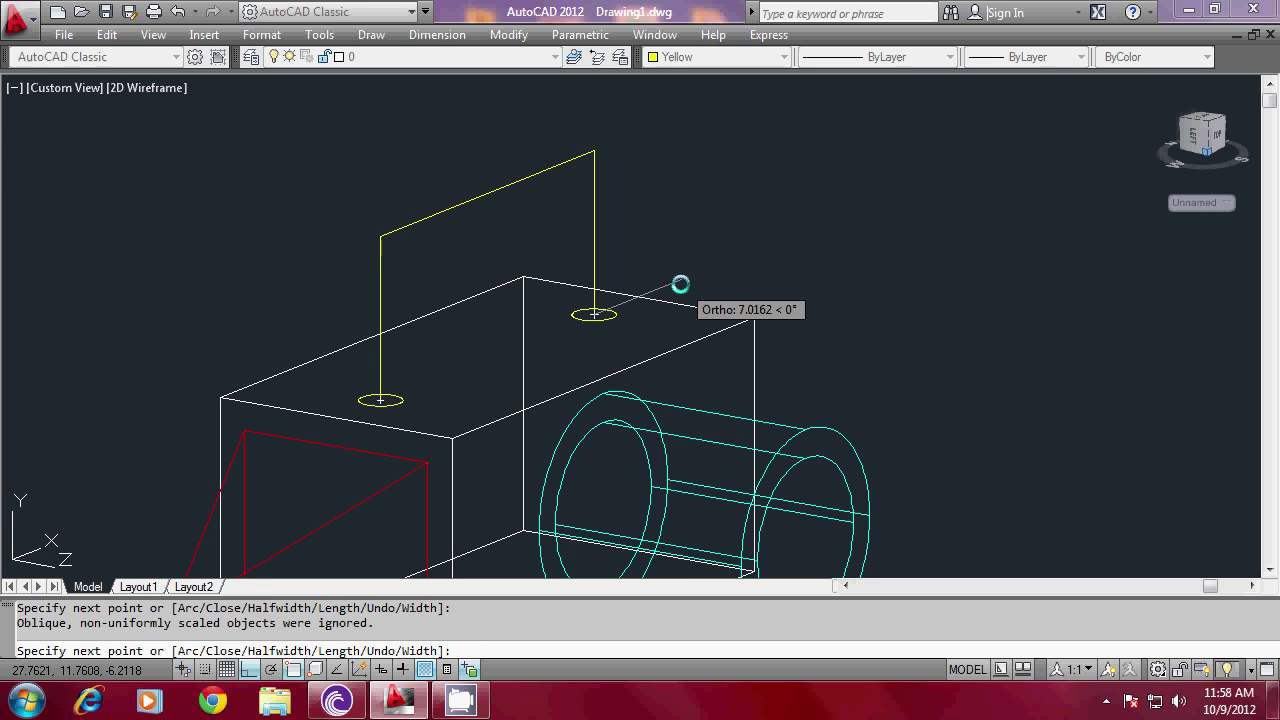
key(Return)
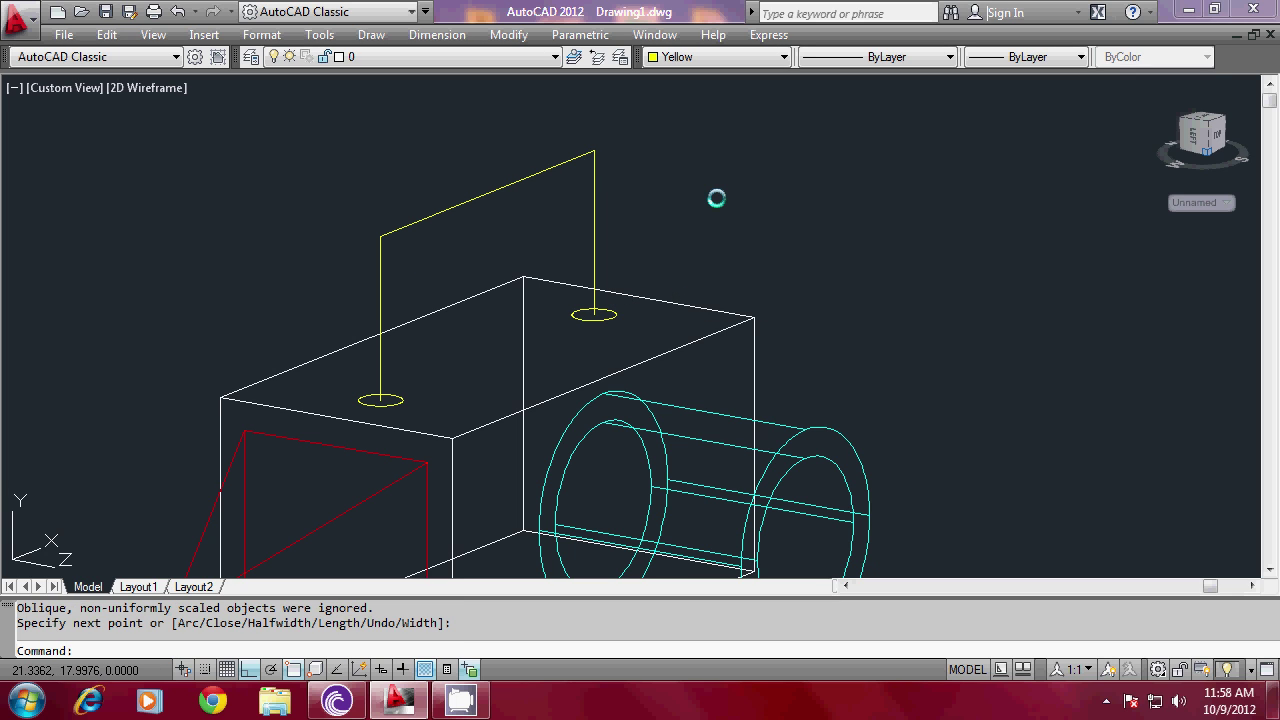
Fillet the whole yellow polyline with a radius set by two picked points.
text(f)
key(Return)
text(r)
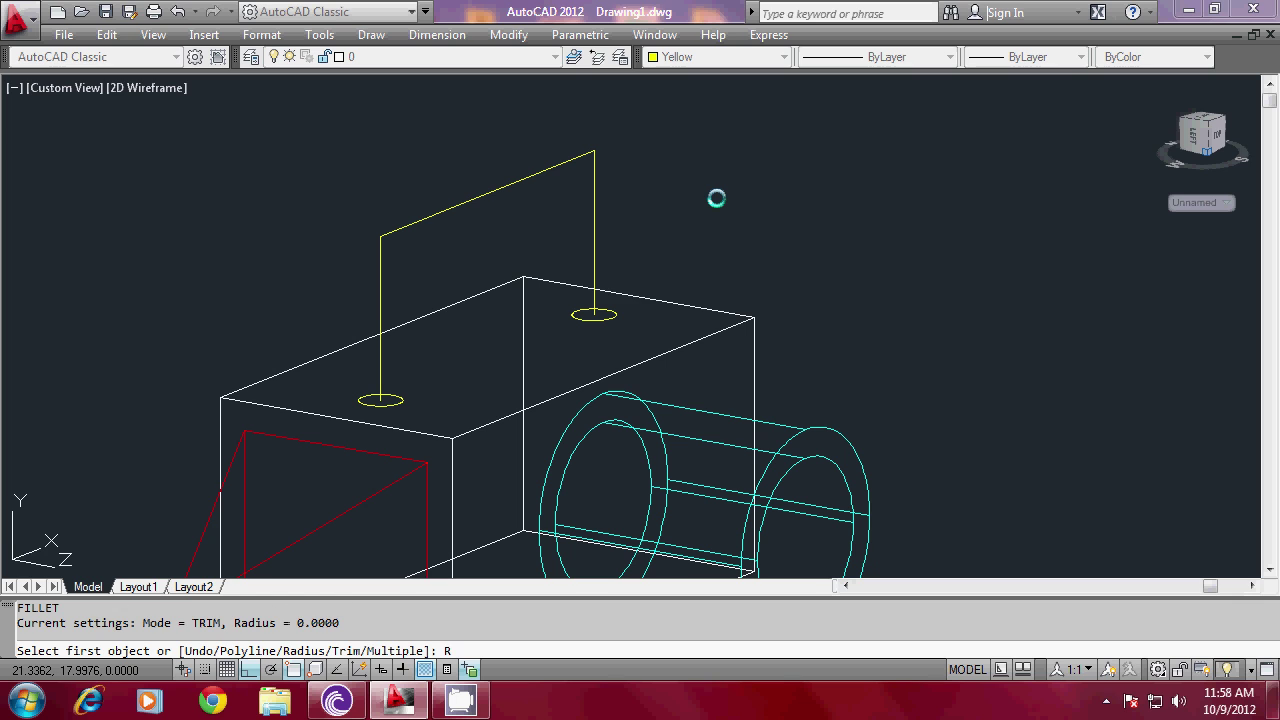
key(Return)
click(694, 264)
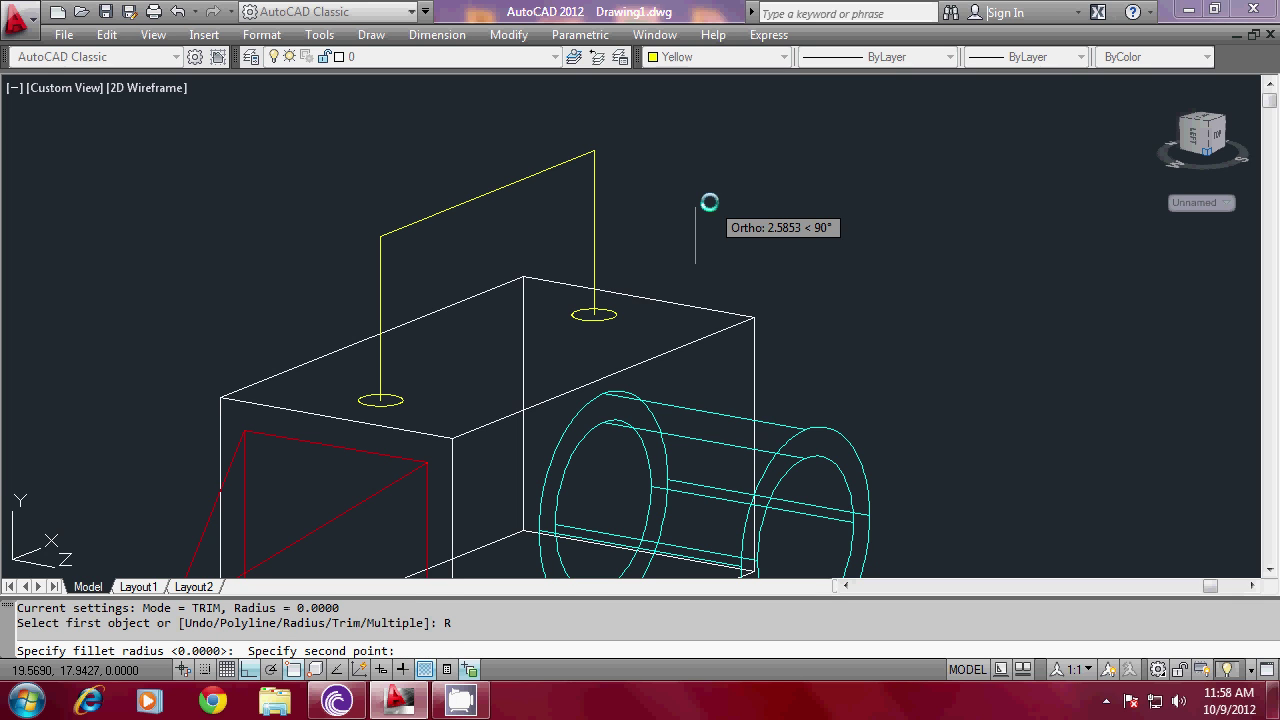
click(705, 207)
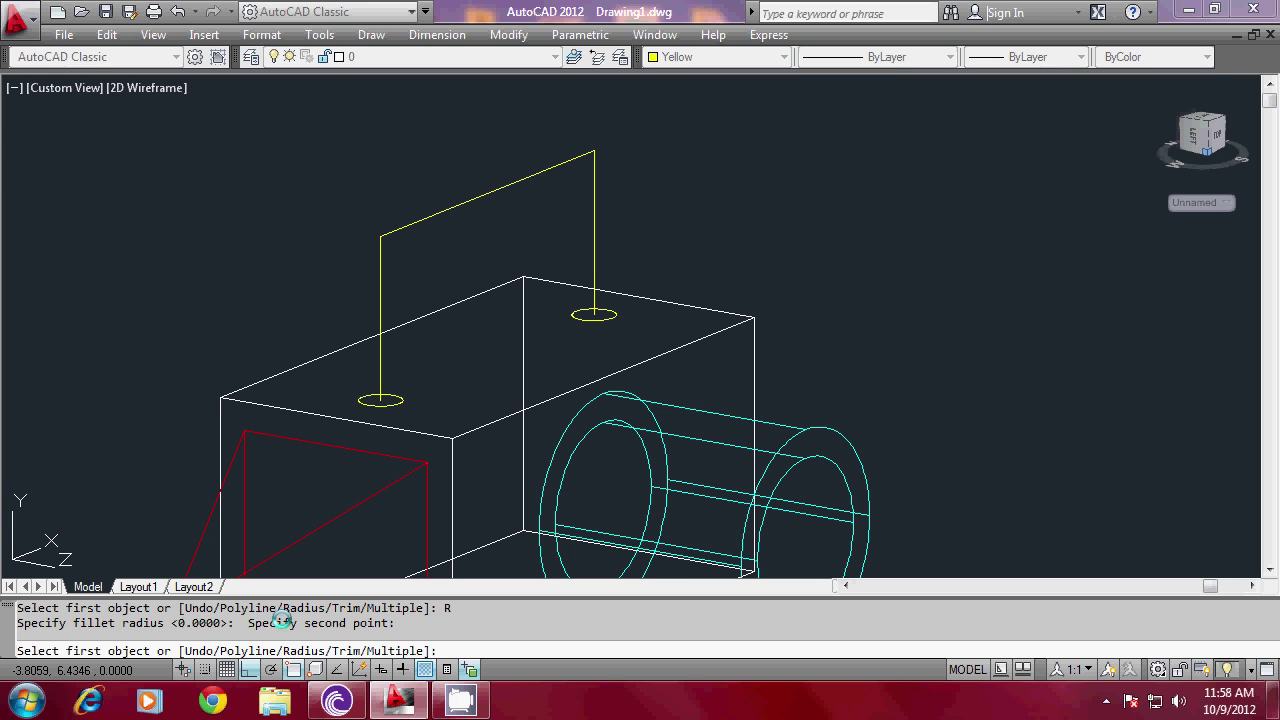
text(P)
key(Return)
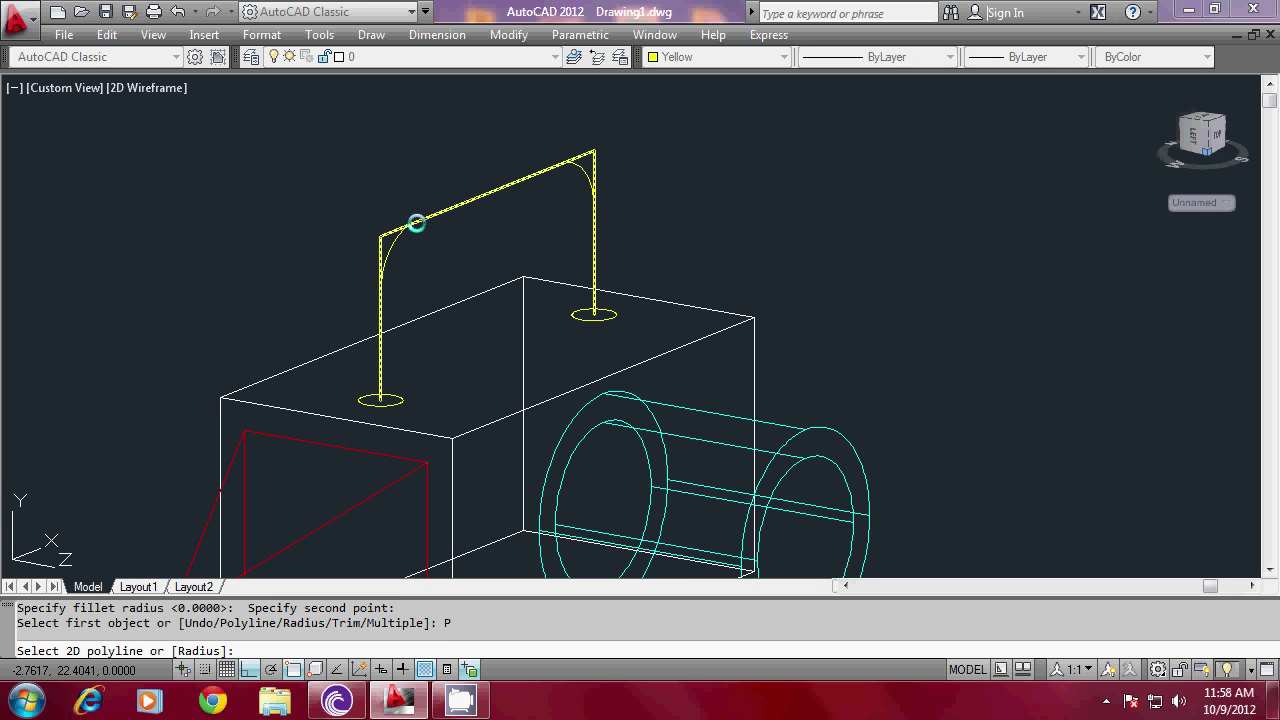
click(414, 221)
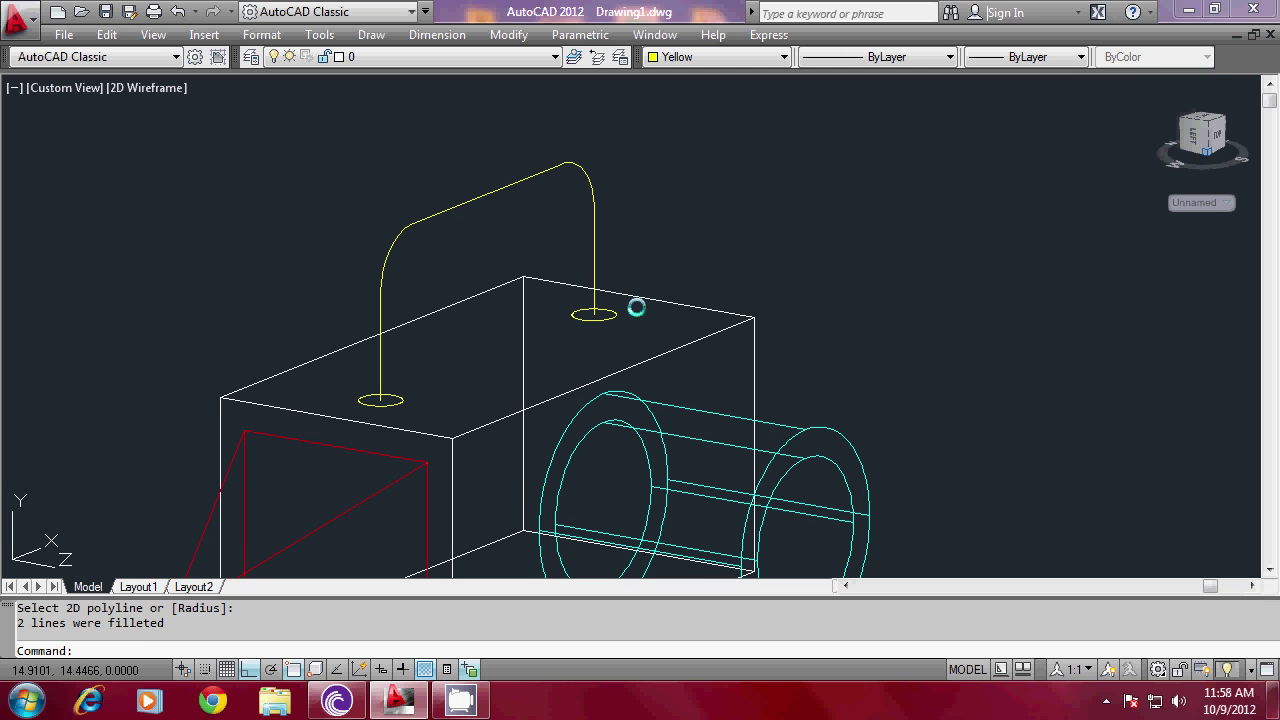
Extrude the small yellow ellipse along the filleted polyline path into a tube.
text(EXT)
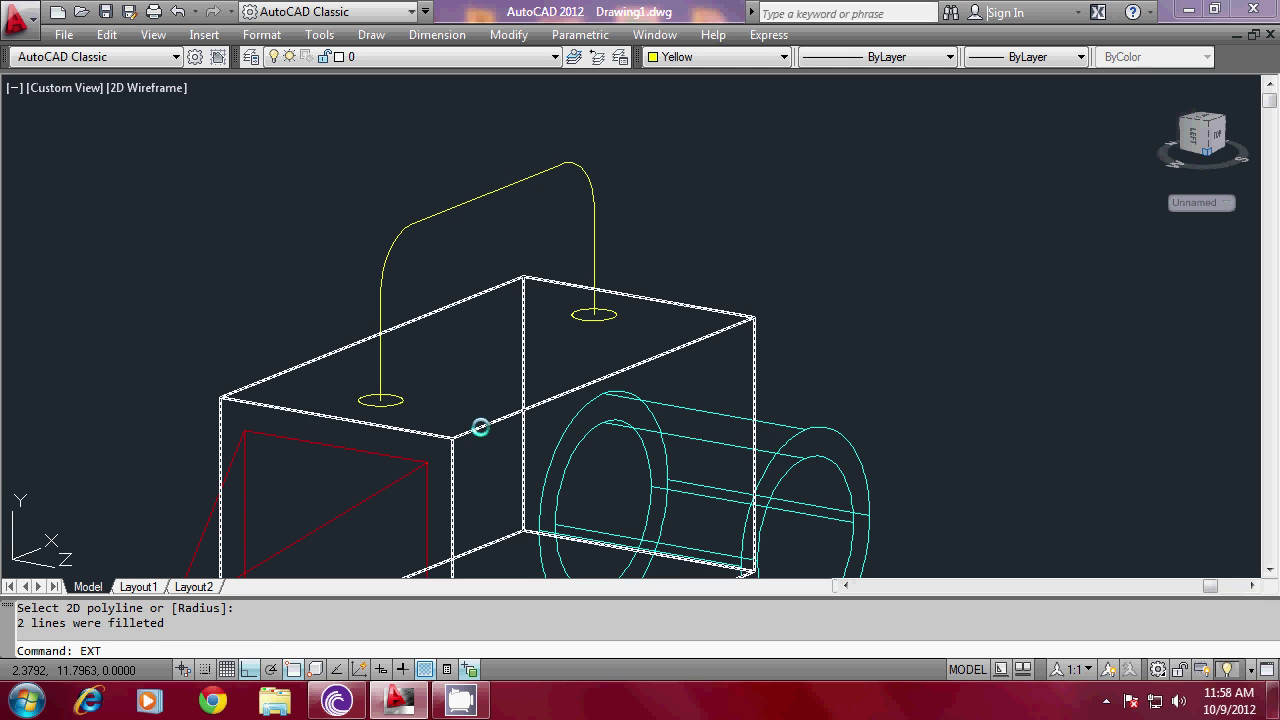
key(Return)
click(392, 400)
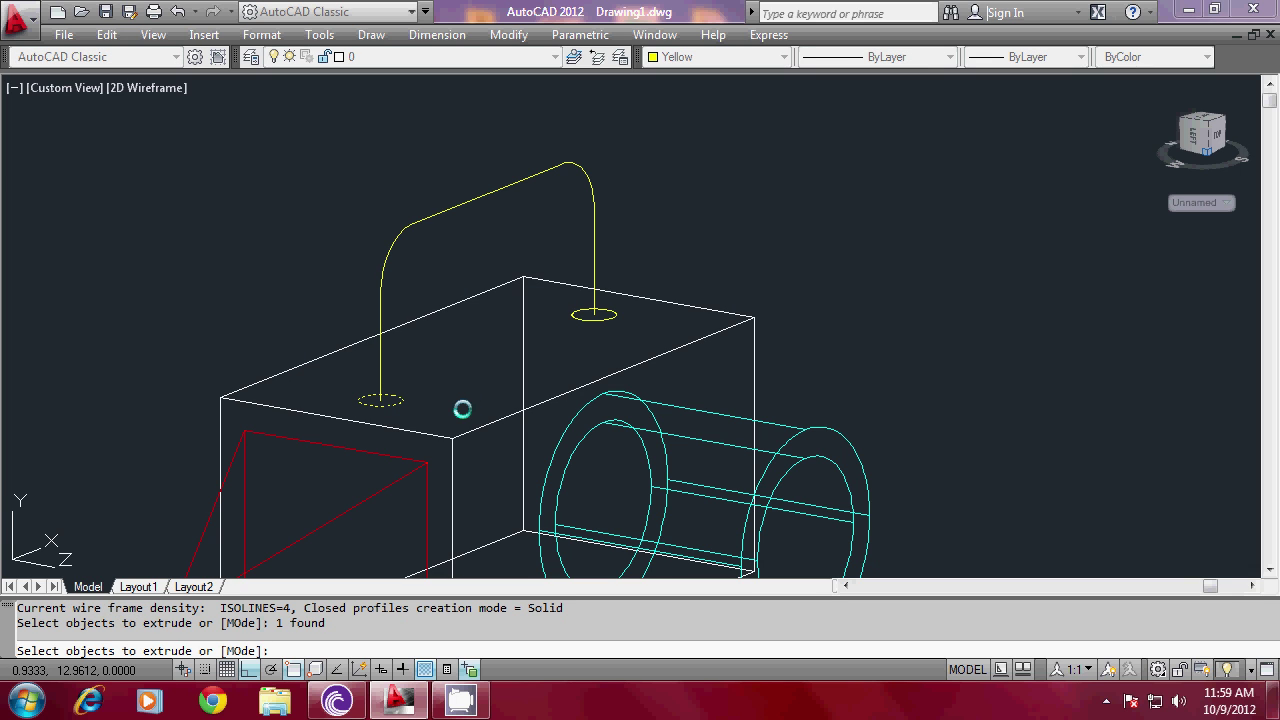
key(Return)
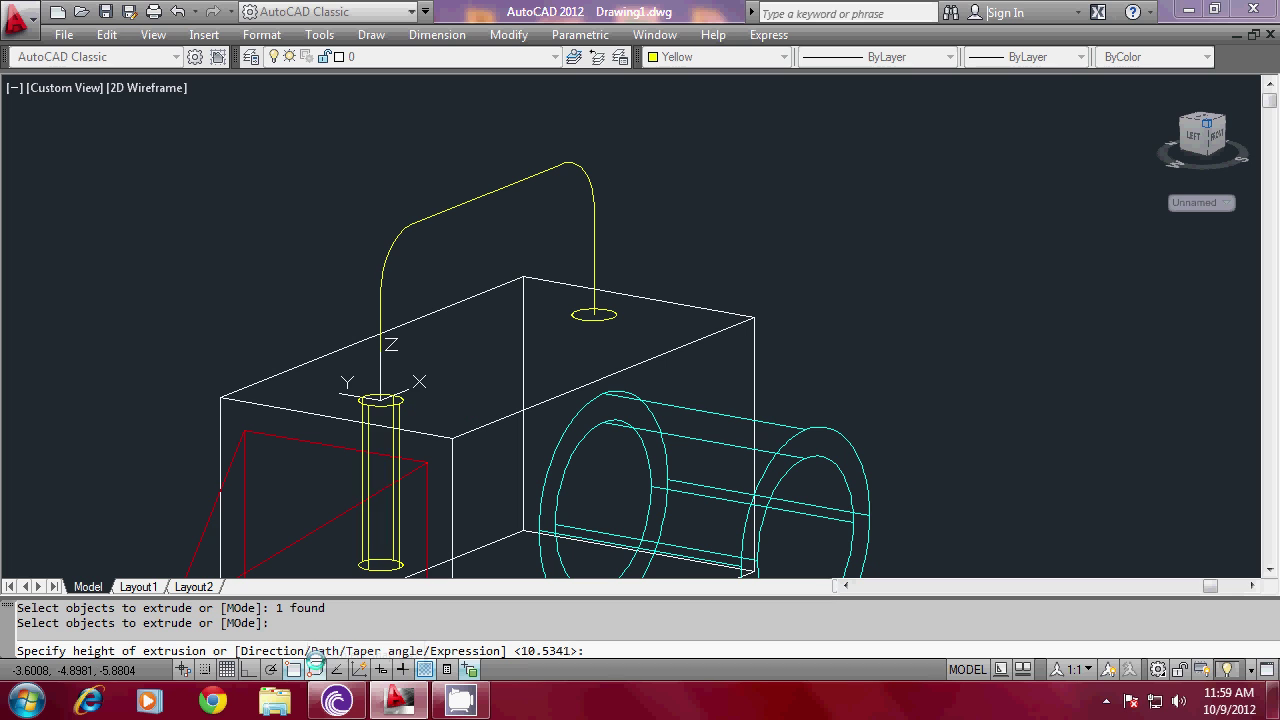
text(p)
key(Return)
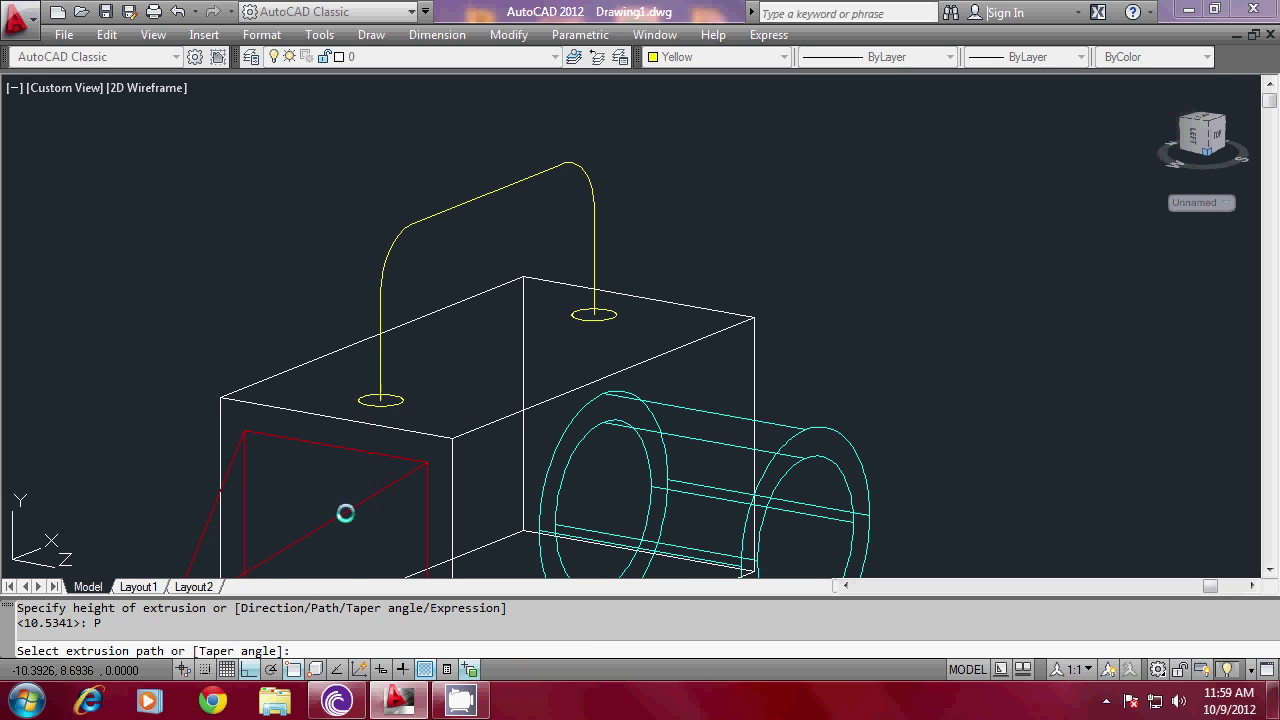
click(380, 291)
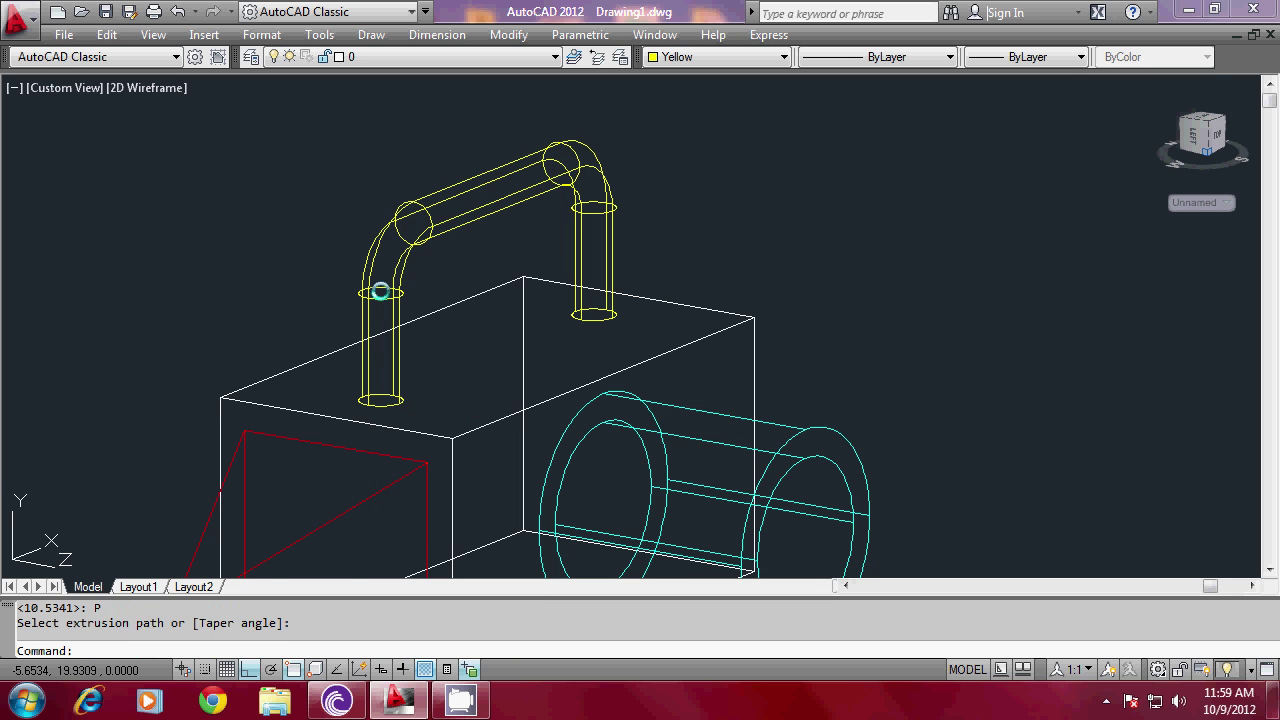
Check the handle with HIDE, then REGEN back to wireframe.
key(Escape)
scroll(633, 184, down, 3)
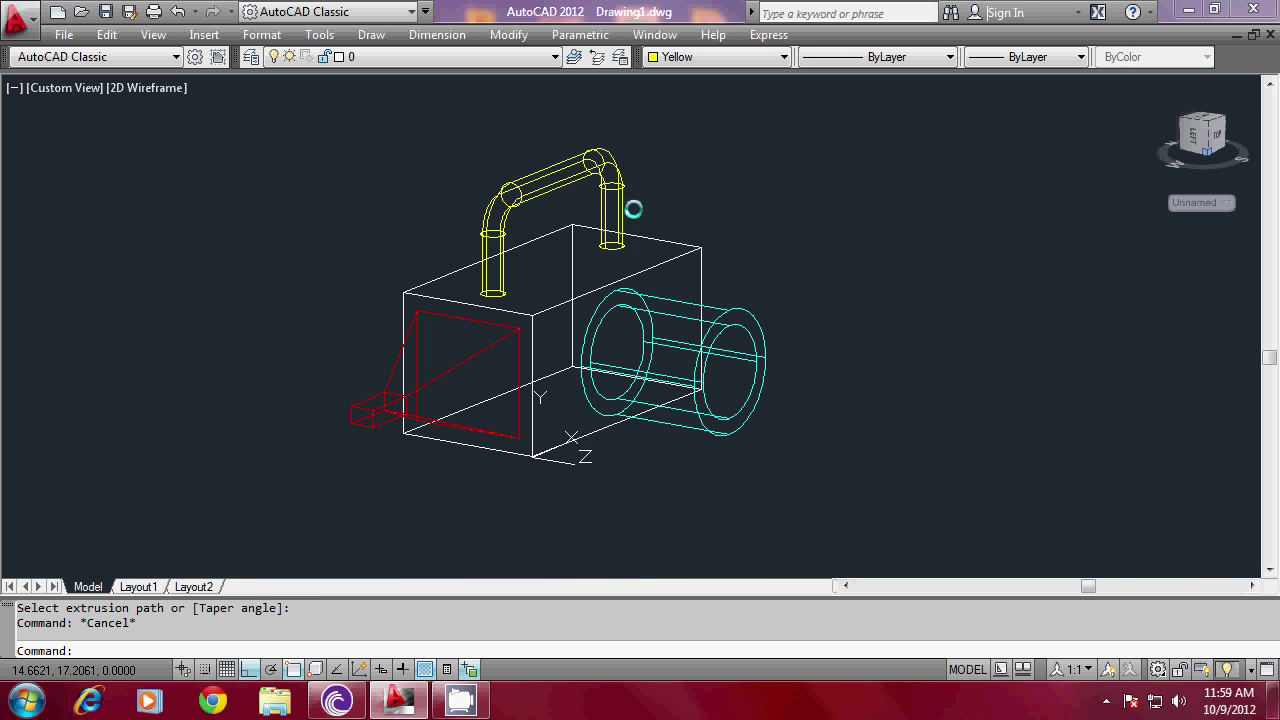
scroll(594, 218, up, 2)
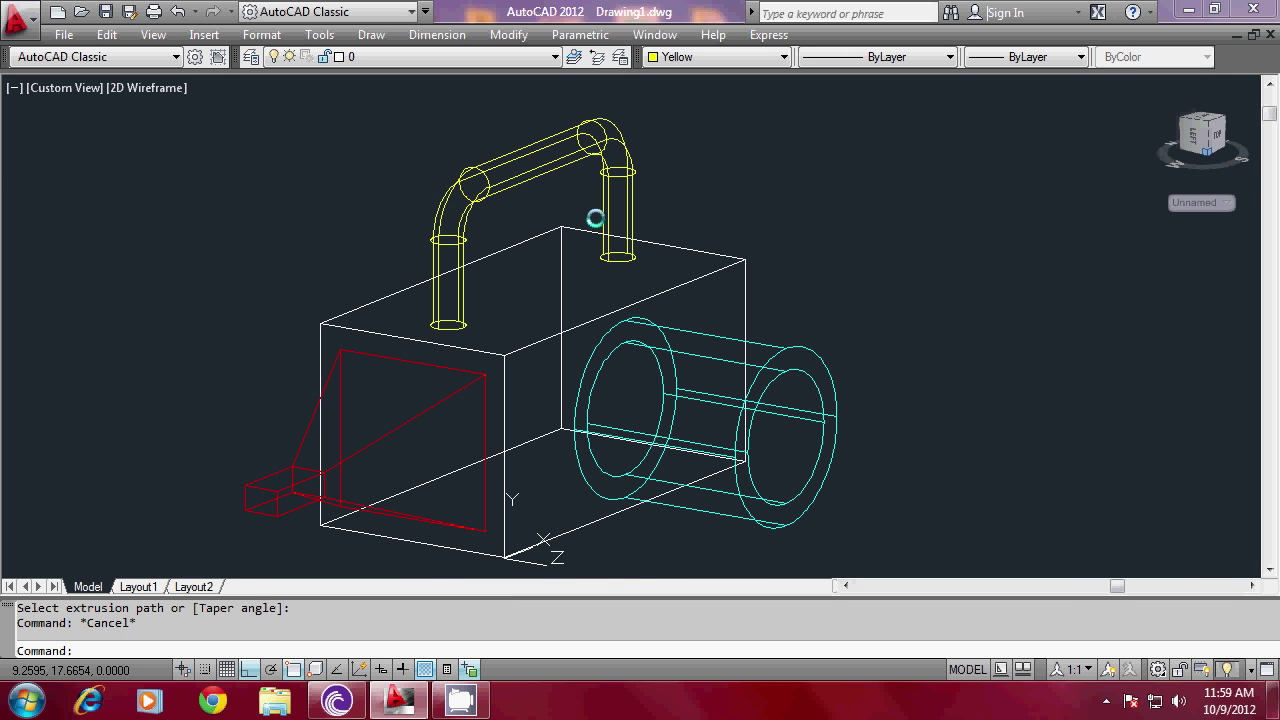
text(hi)
key(Return)
text(re)
key(Return)
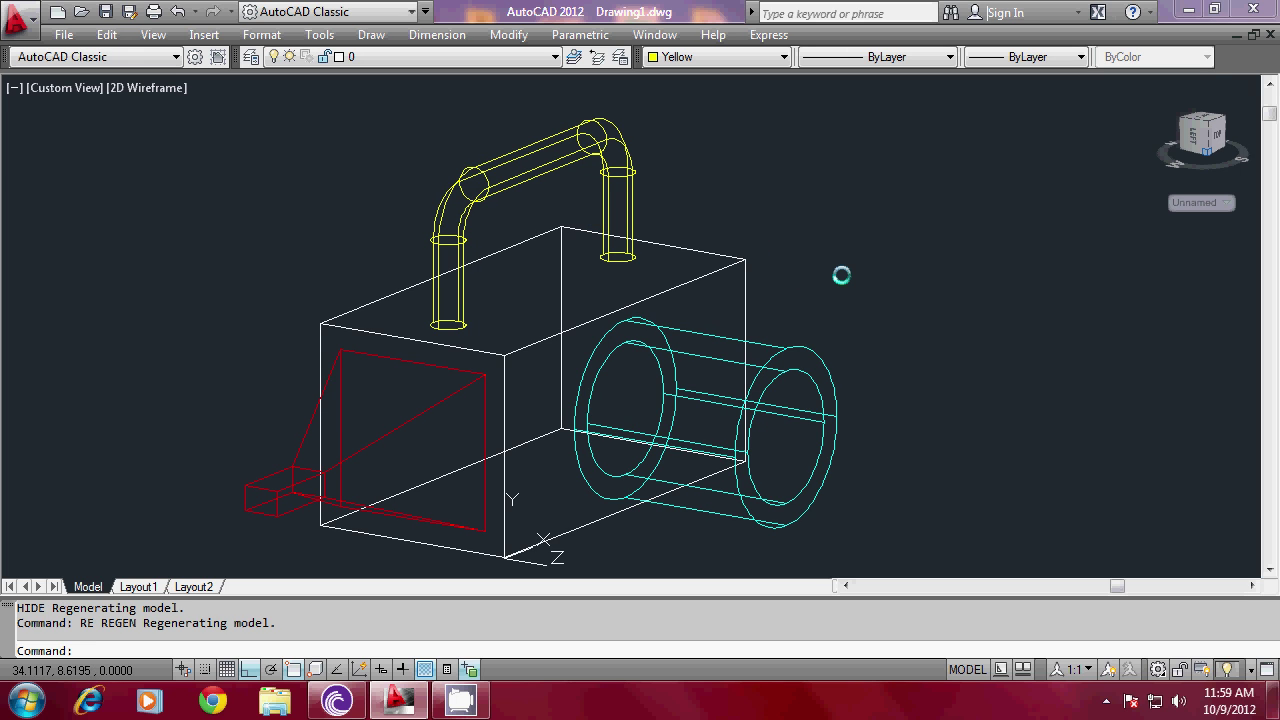
scroll(638, 244, down, 1)
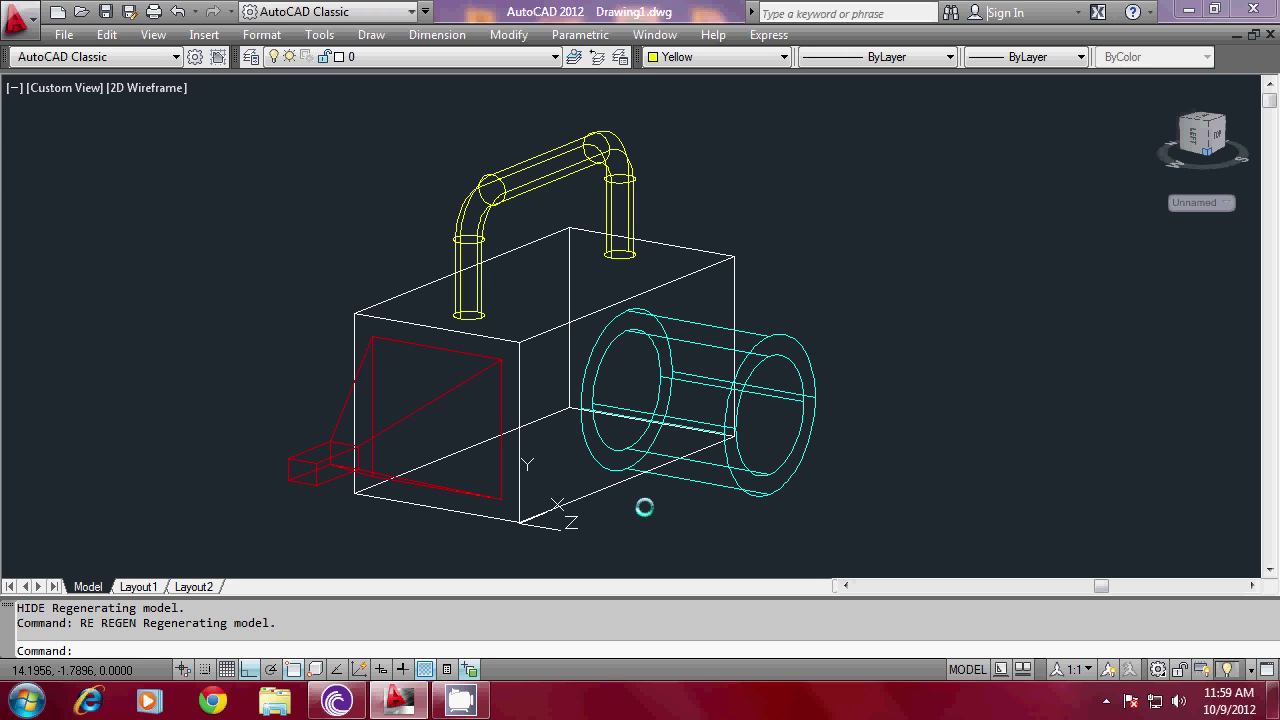
Reset the coordinate system to World.
text(UCS)
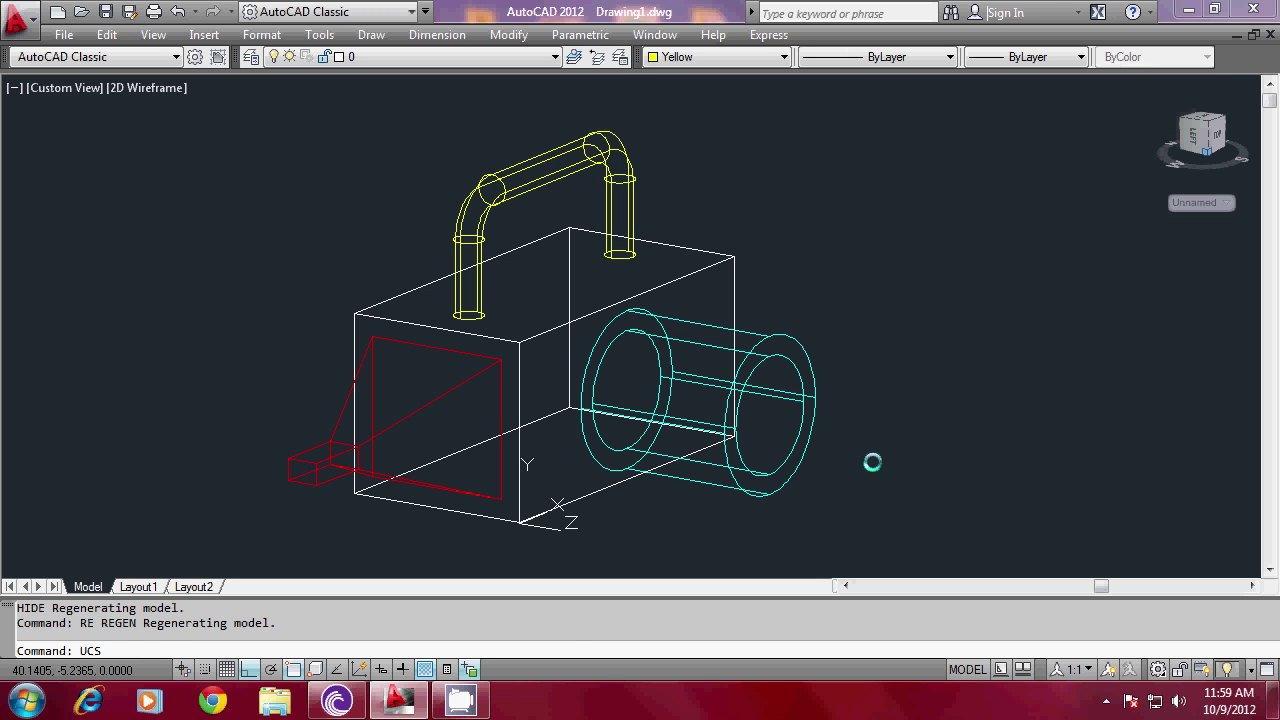
key(Return)
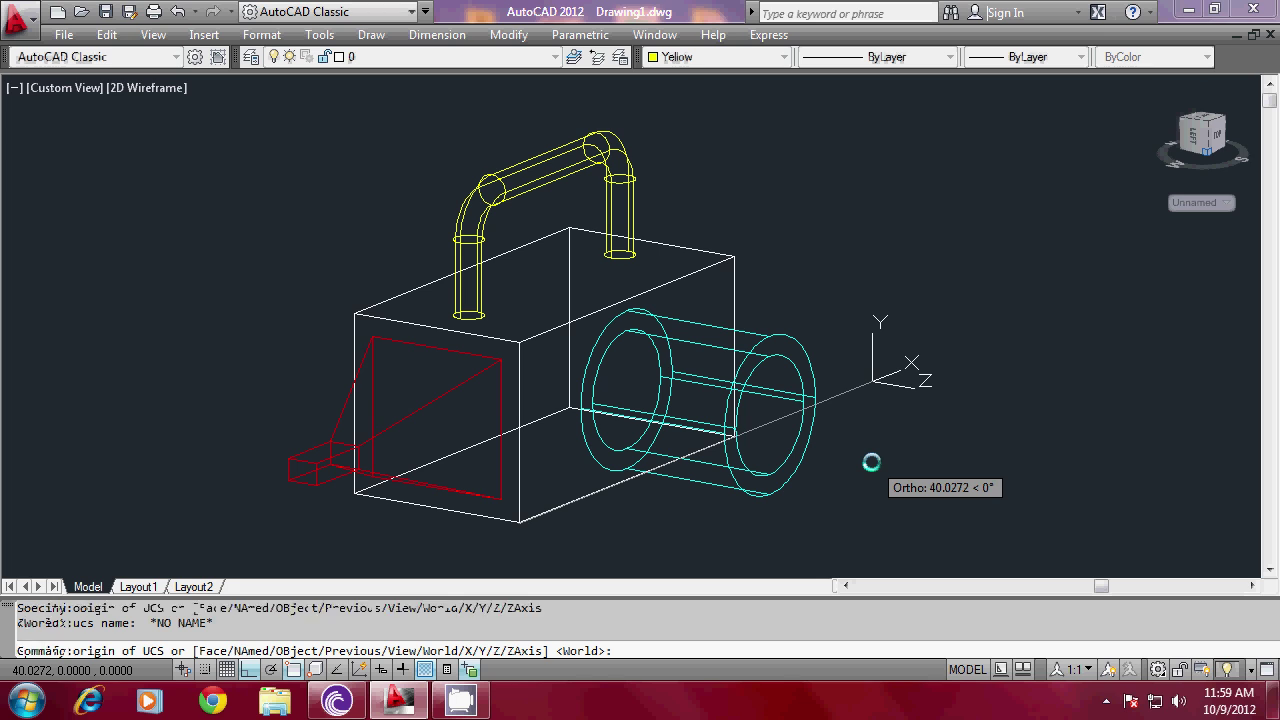
key(Return)
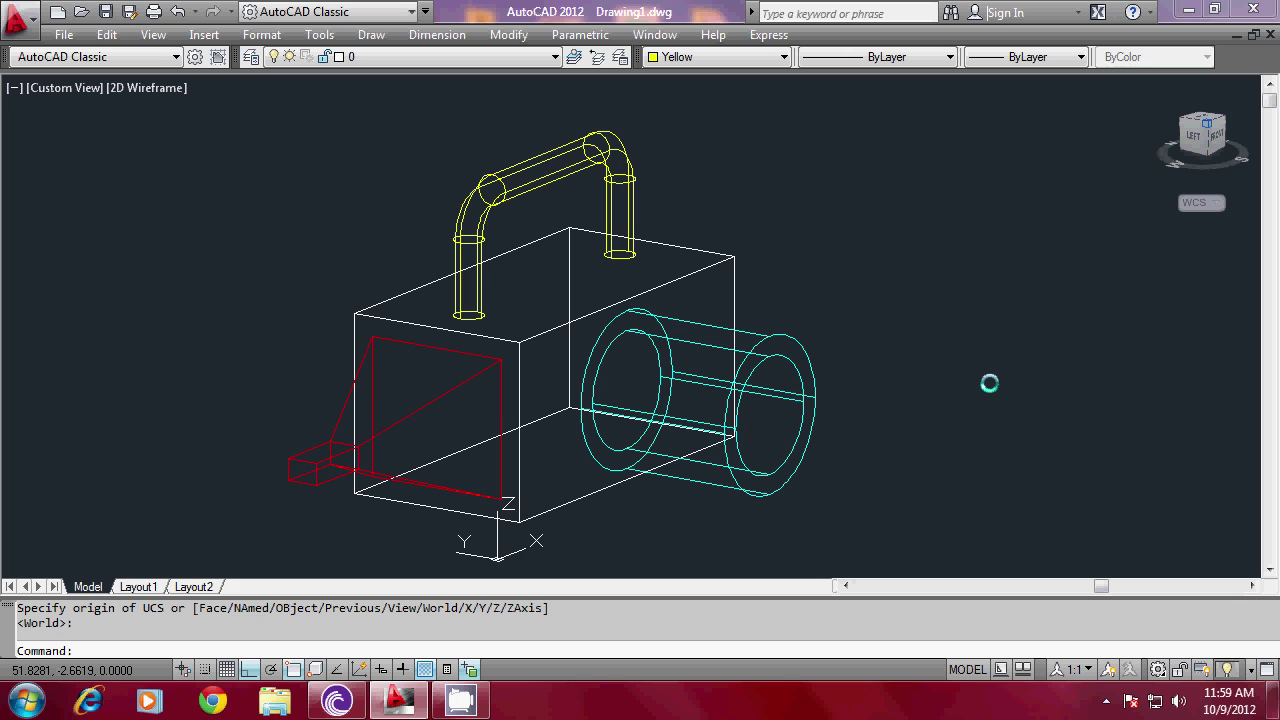
Set the viewpoint to 3,-2,1 to see the camera from the opposite side.
text(VPOINT)
key(Return)
text(3,-2,1)
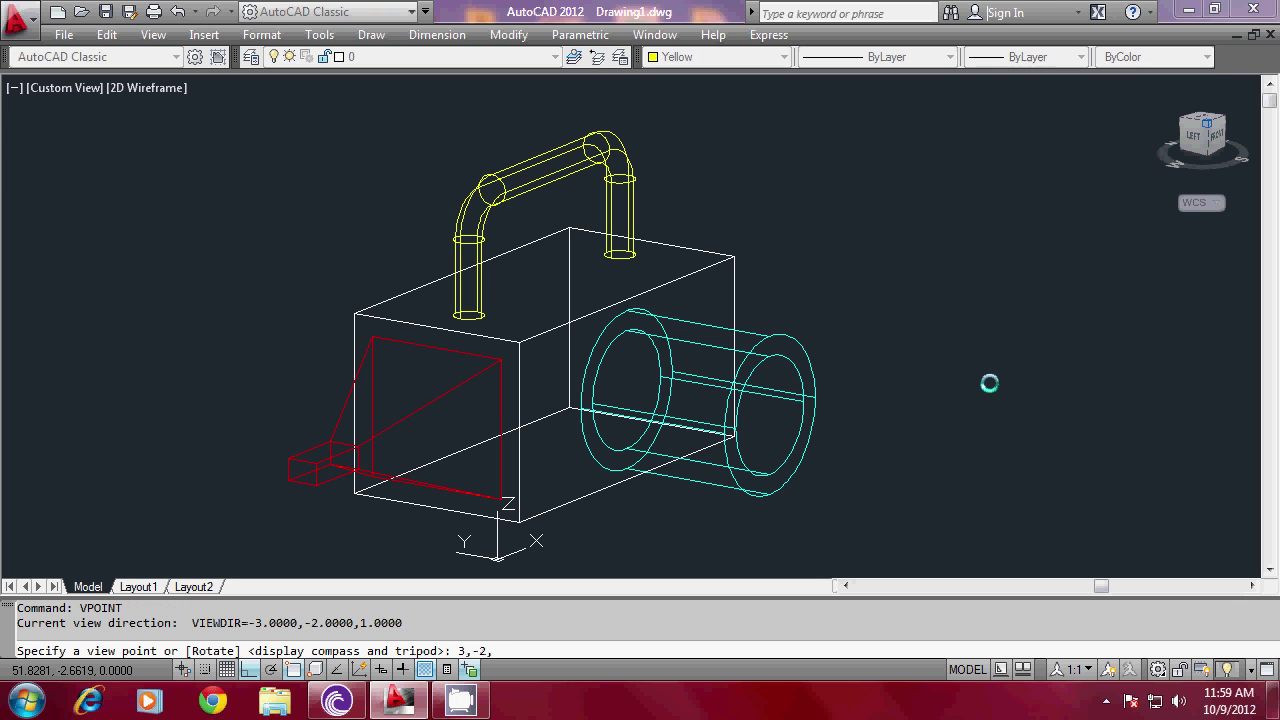
key(Return)
scroll(460, 295, down, 1)
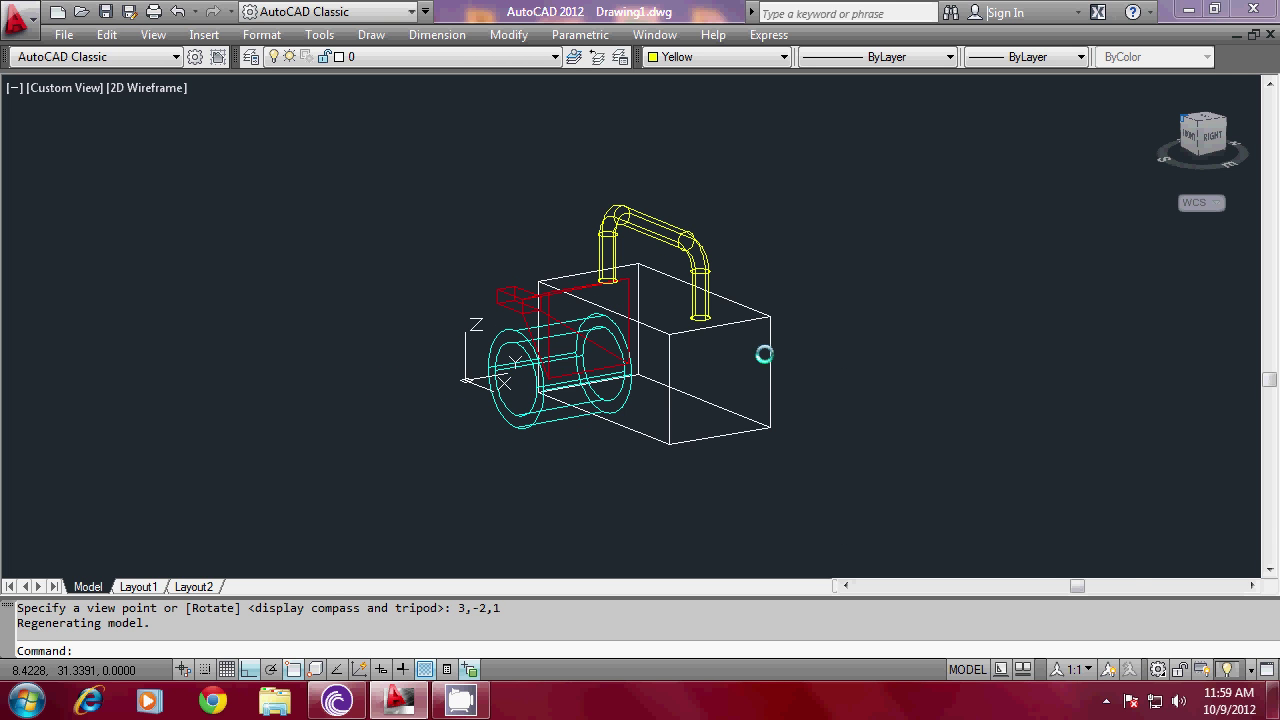
scroll(763, 354, up, 1)
scroll(763, 354, up, 1)
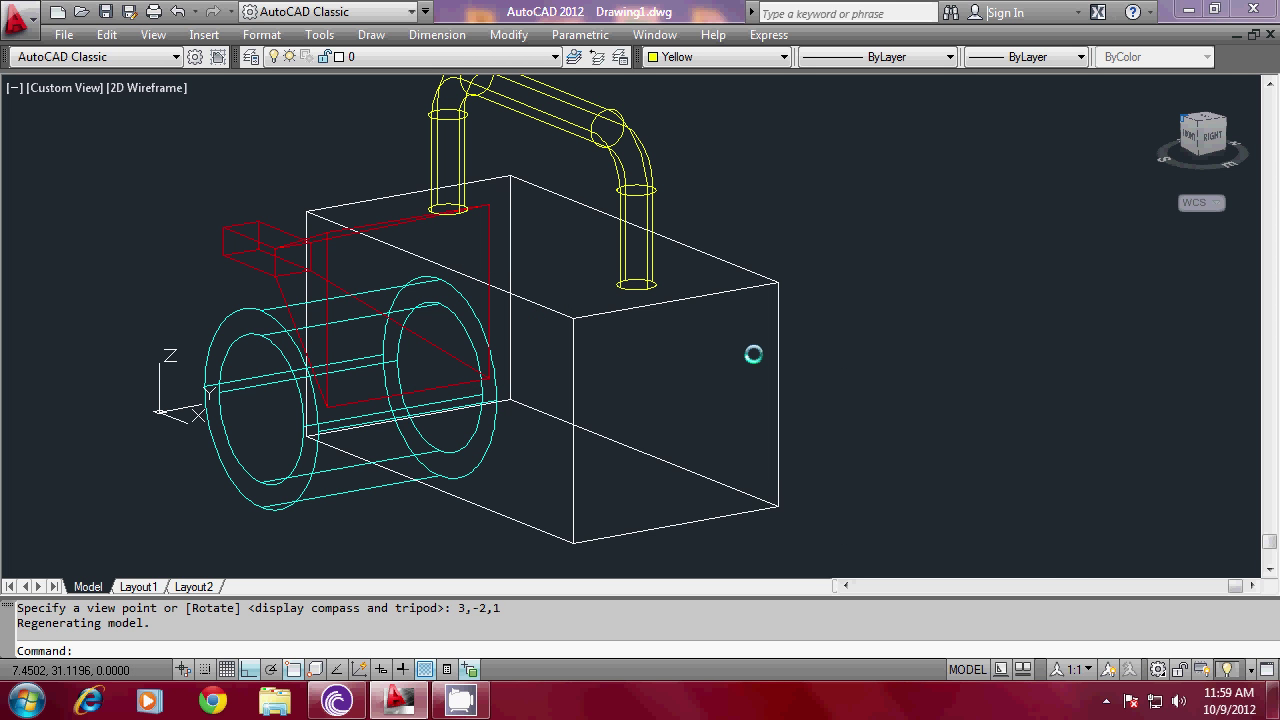
Preview the model with hidden lines removed, then regenerate to wireframe.
text(HI)
key(Return)
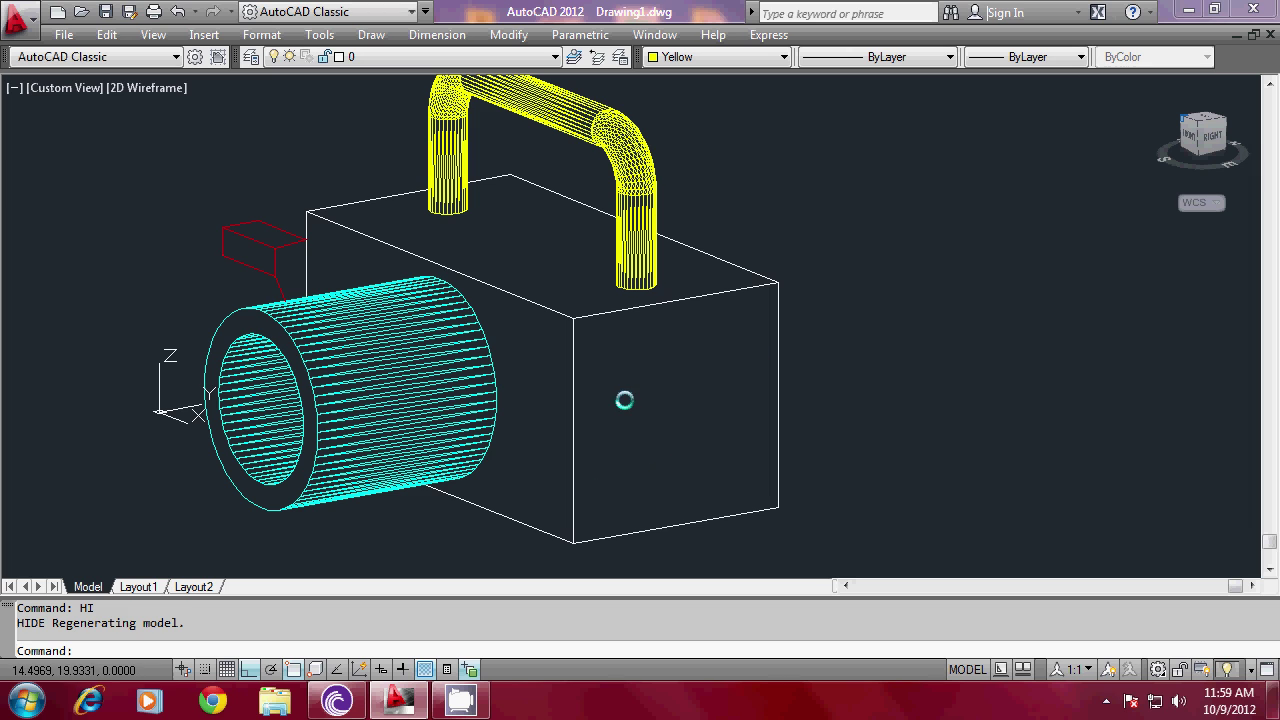
text(RE)
key(Return)
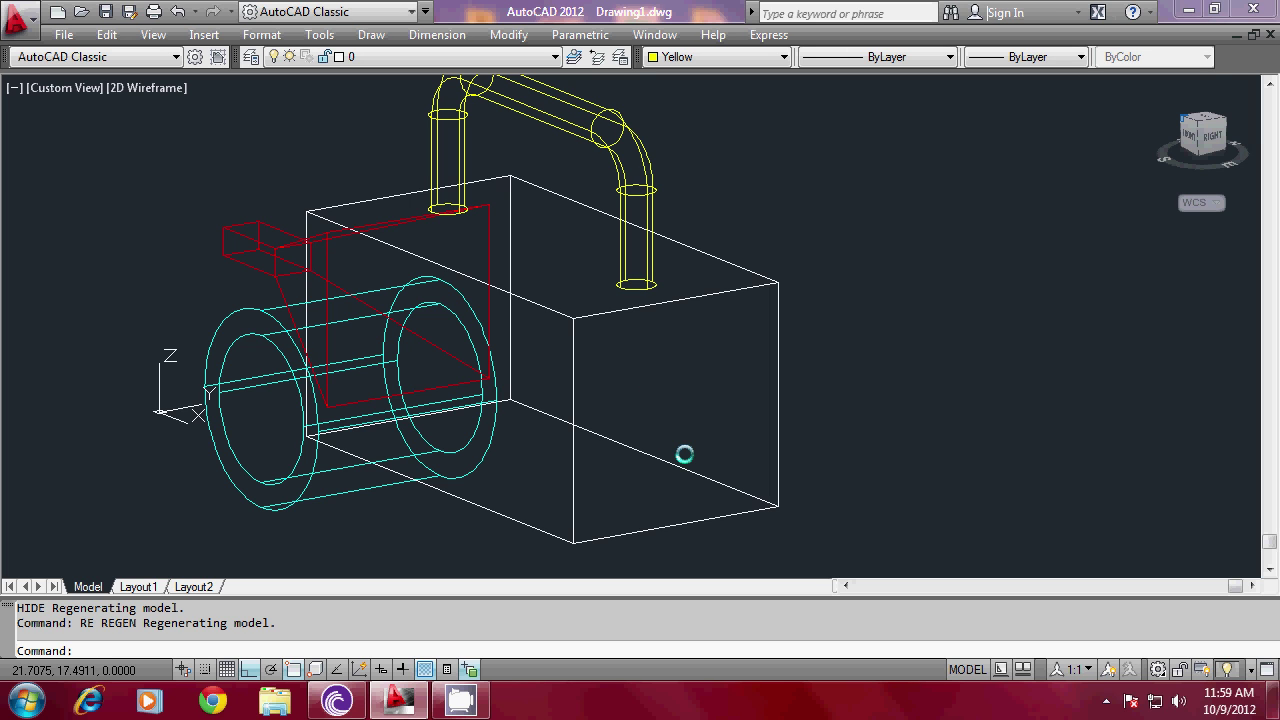
Align a 3-point UCS with the box's side face, origin at its bottom corner.
text(UCS)
key(Return)
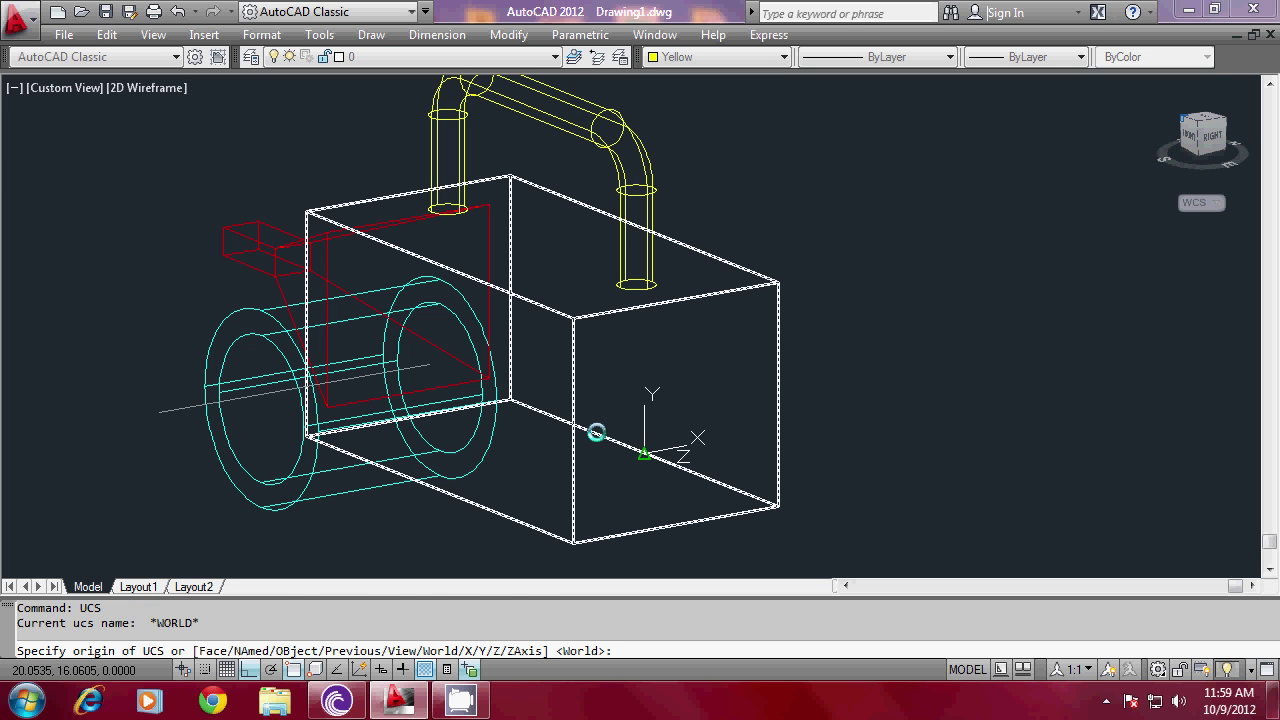
text(3)
key(Return)
click(579, 533)
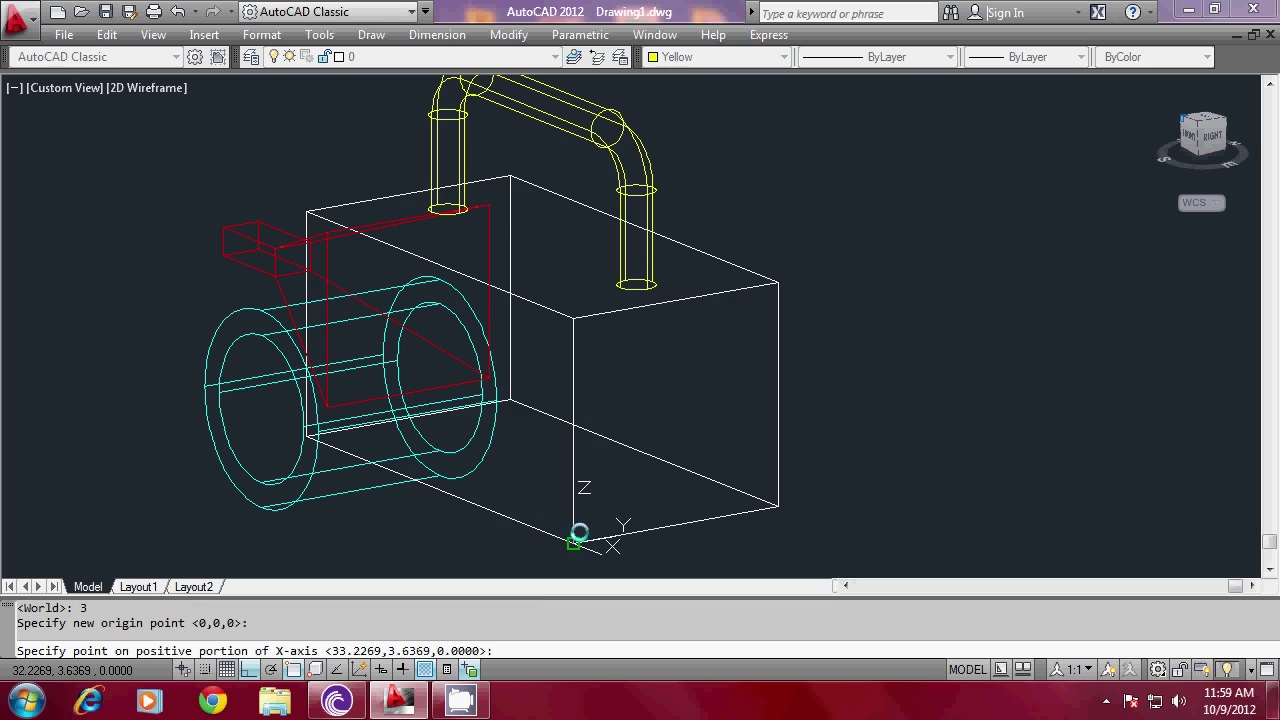
click(706, 515)
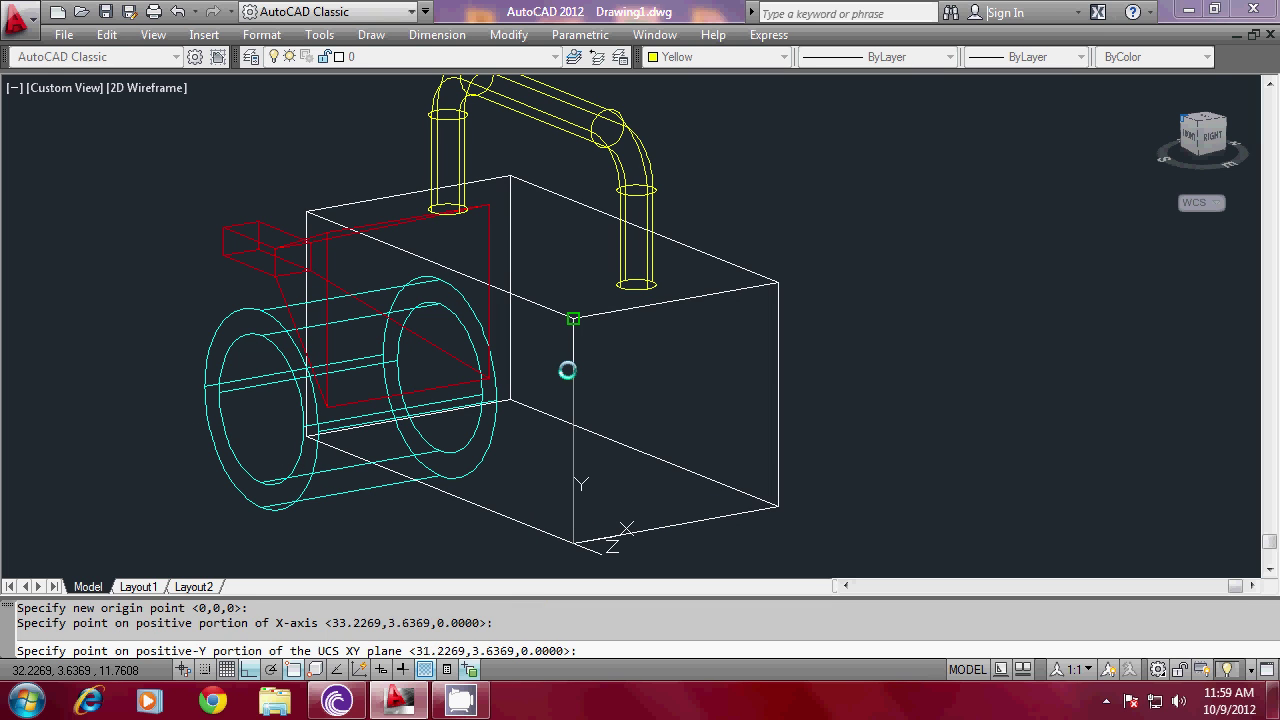
click(567, 371)
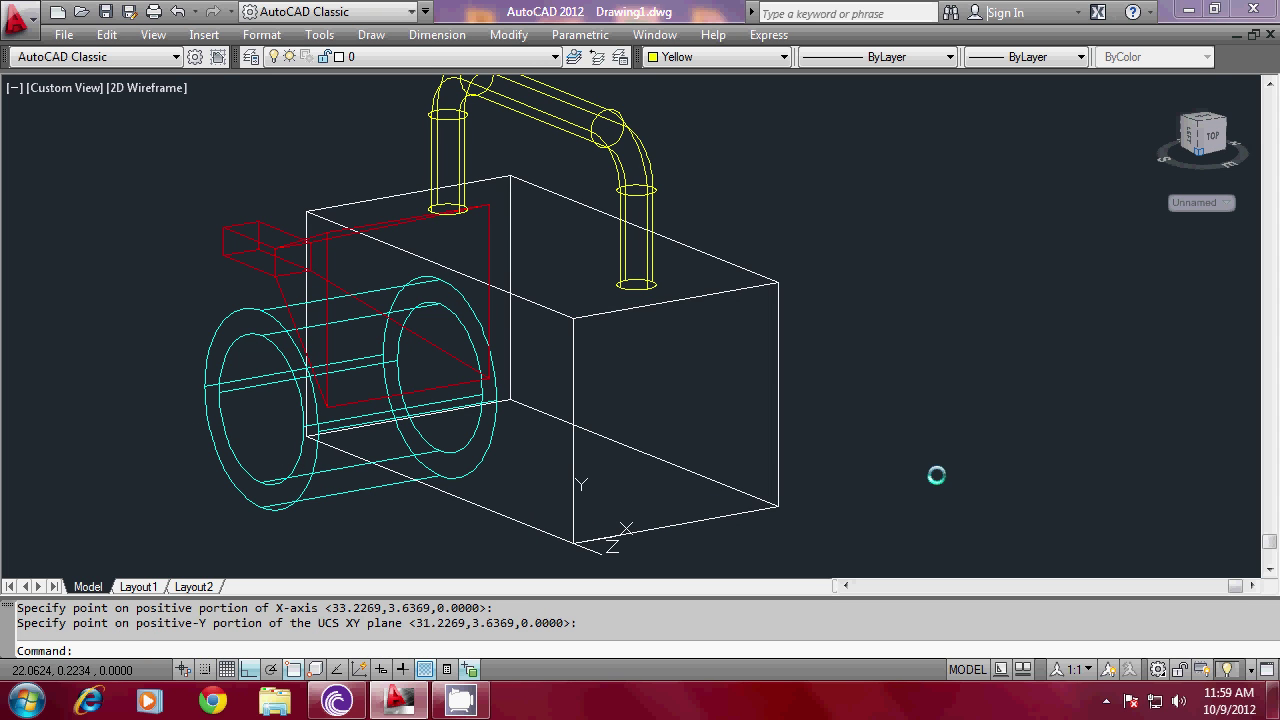
Set the colour to Green and draw a circle centred on the face using .X and .YZ filters.
click(715, 57)
click(676, 141)
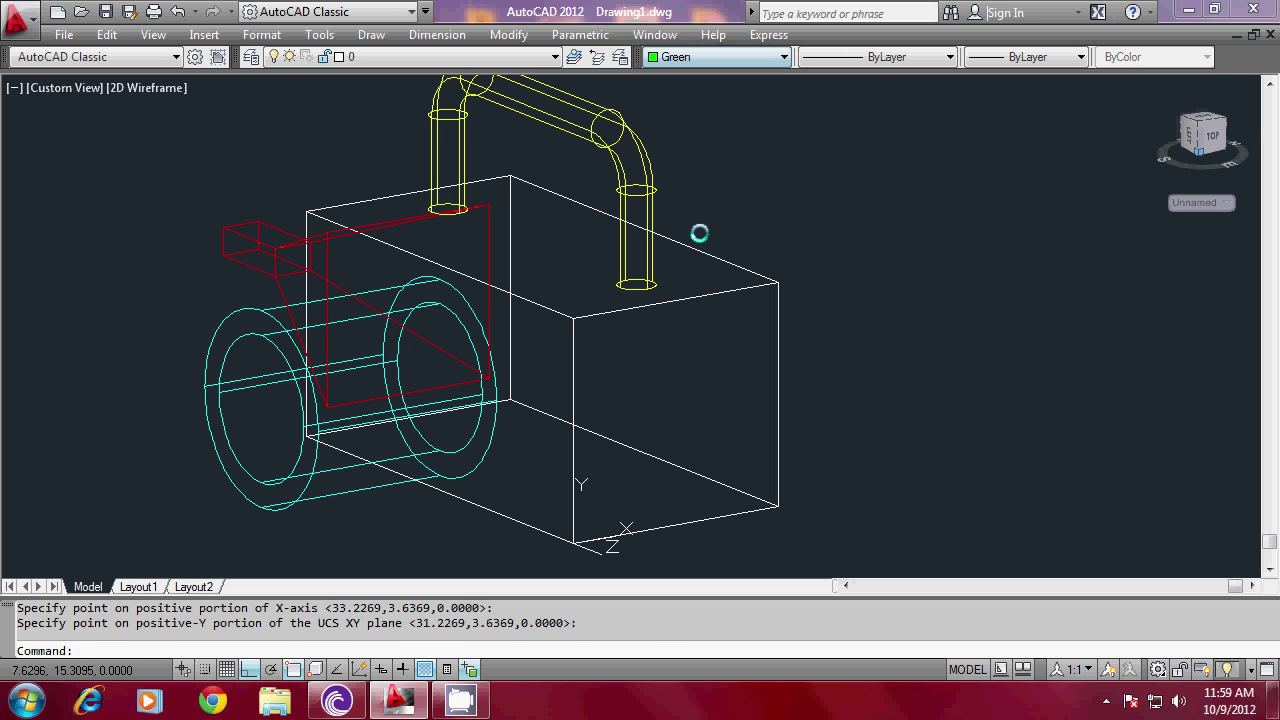
text(c)
key(Return)
shift+right_click(719, 351)
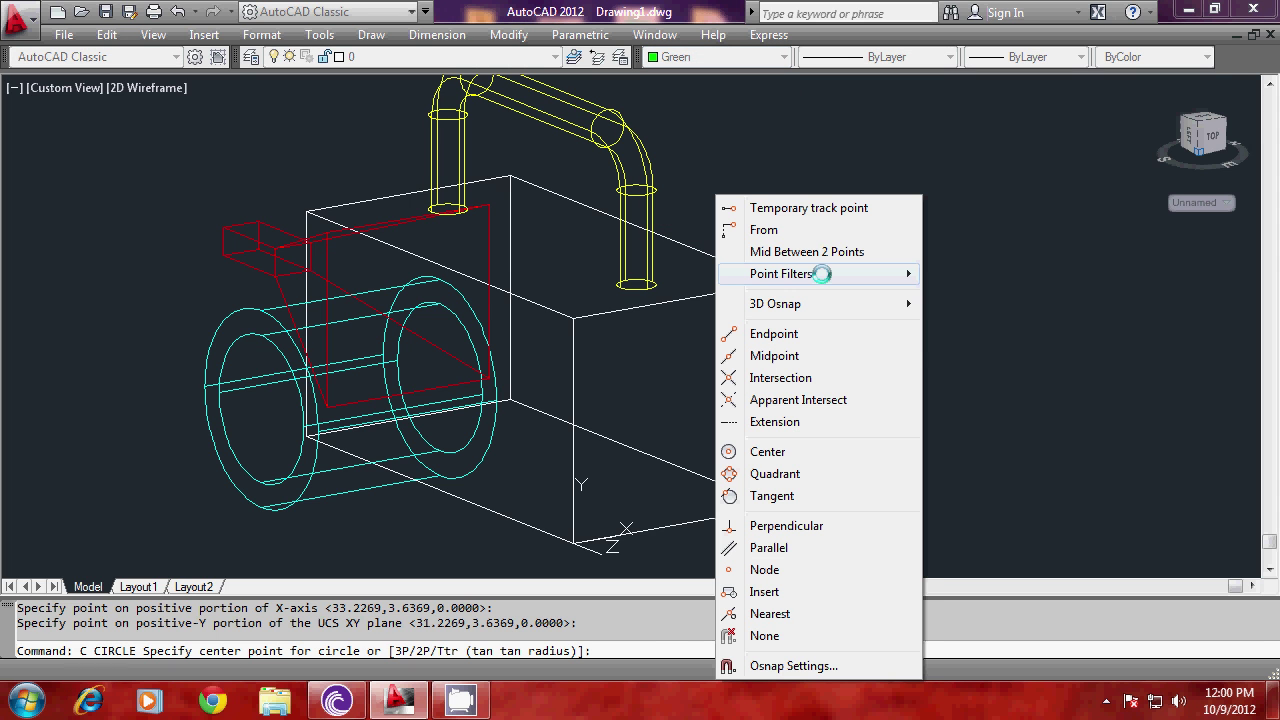
mouse_move(822, 272)
click(963, 272)
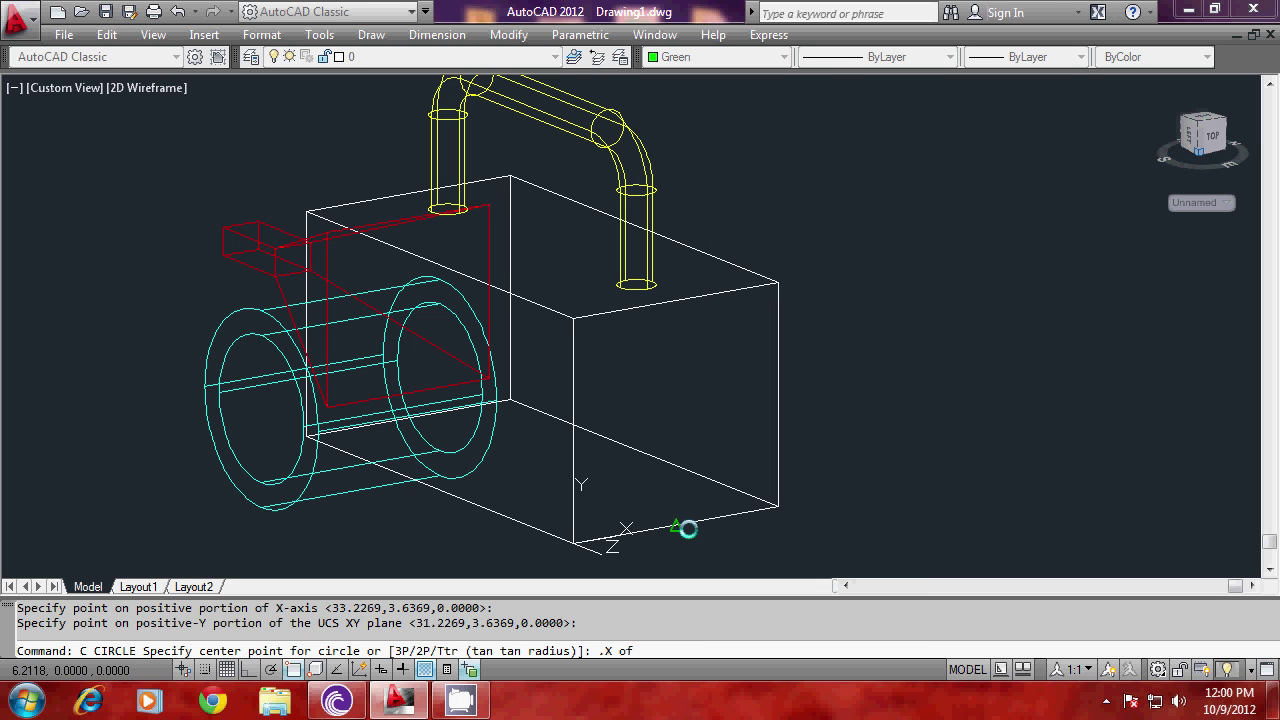
click(688, 529)
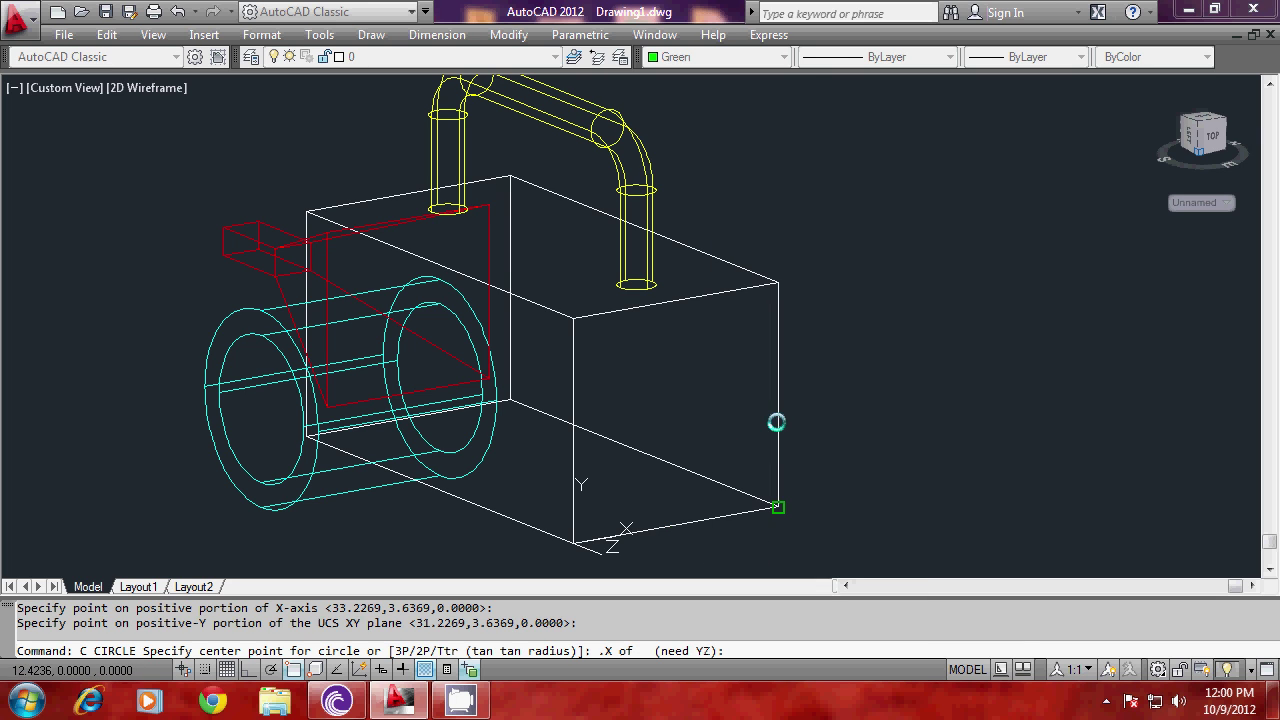
shift+right_click(817, 360)
mouse_move(871, 273)
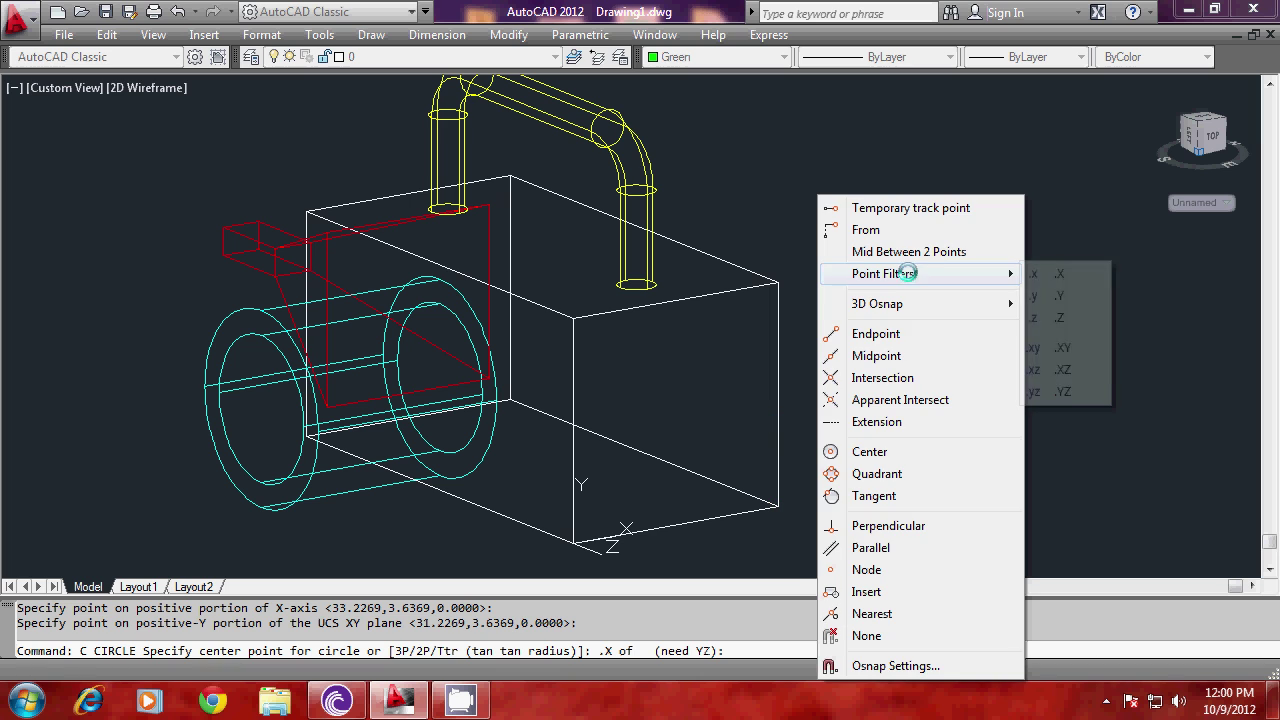
click(1055, 390)
click(775, 394)
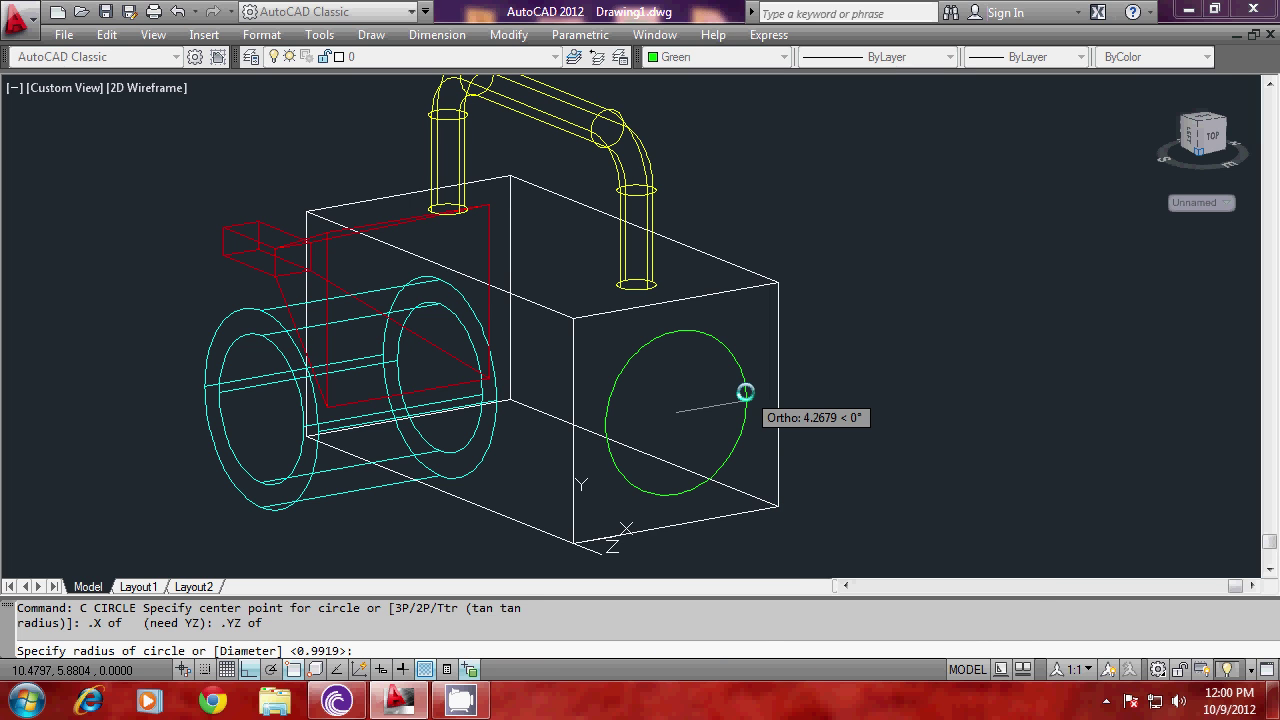
click(750, 400)
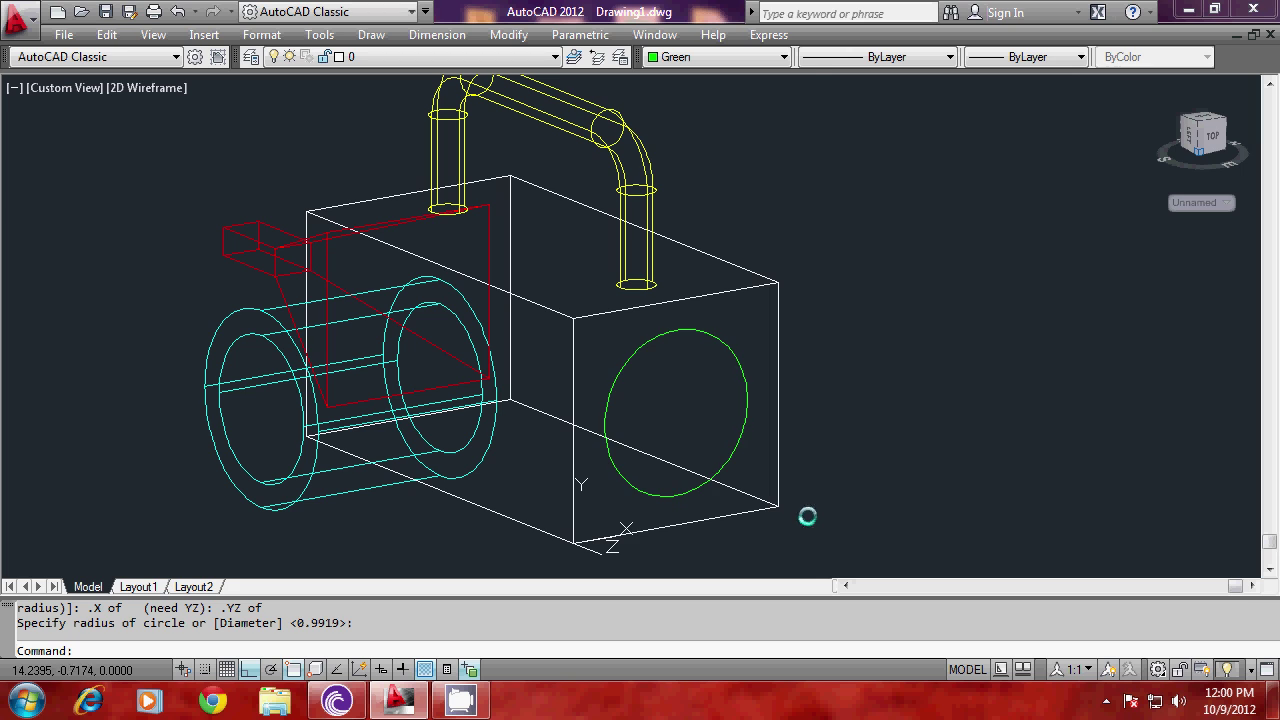
key(Escape)
key(Escape)
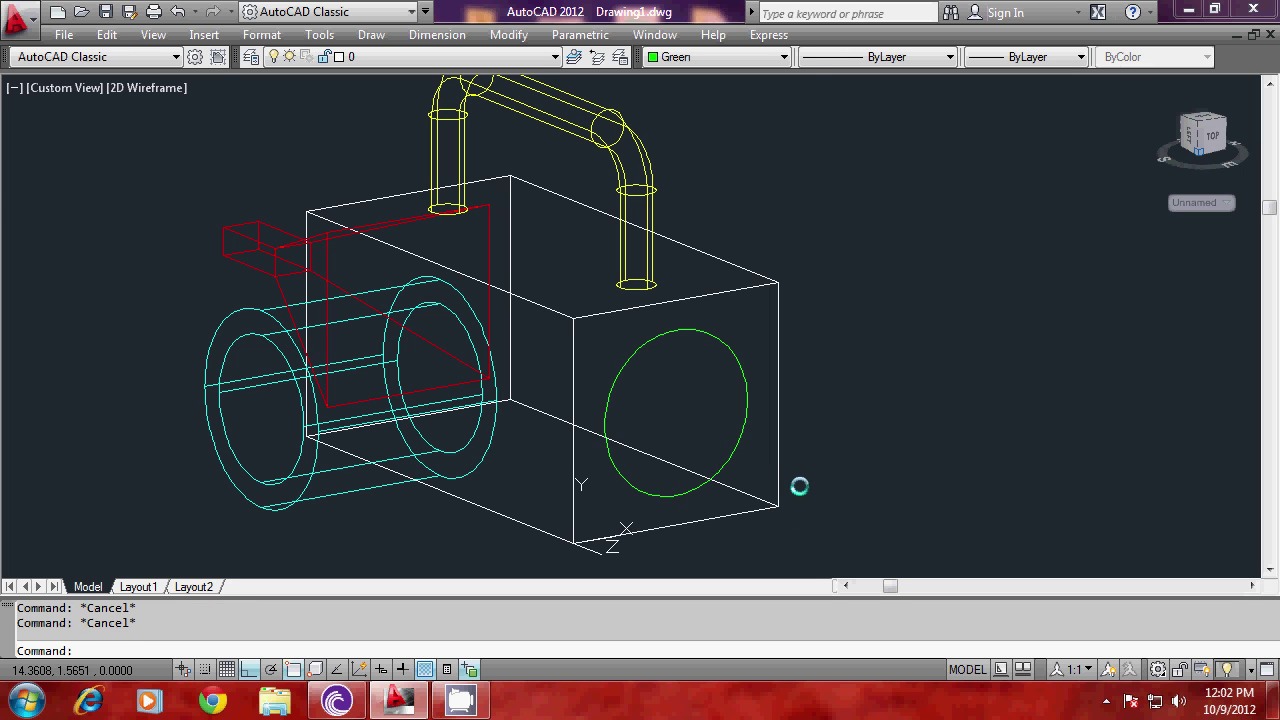
Extrude the green circle with a 20° taper angle at the default height.
mouse_move(706, 482)
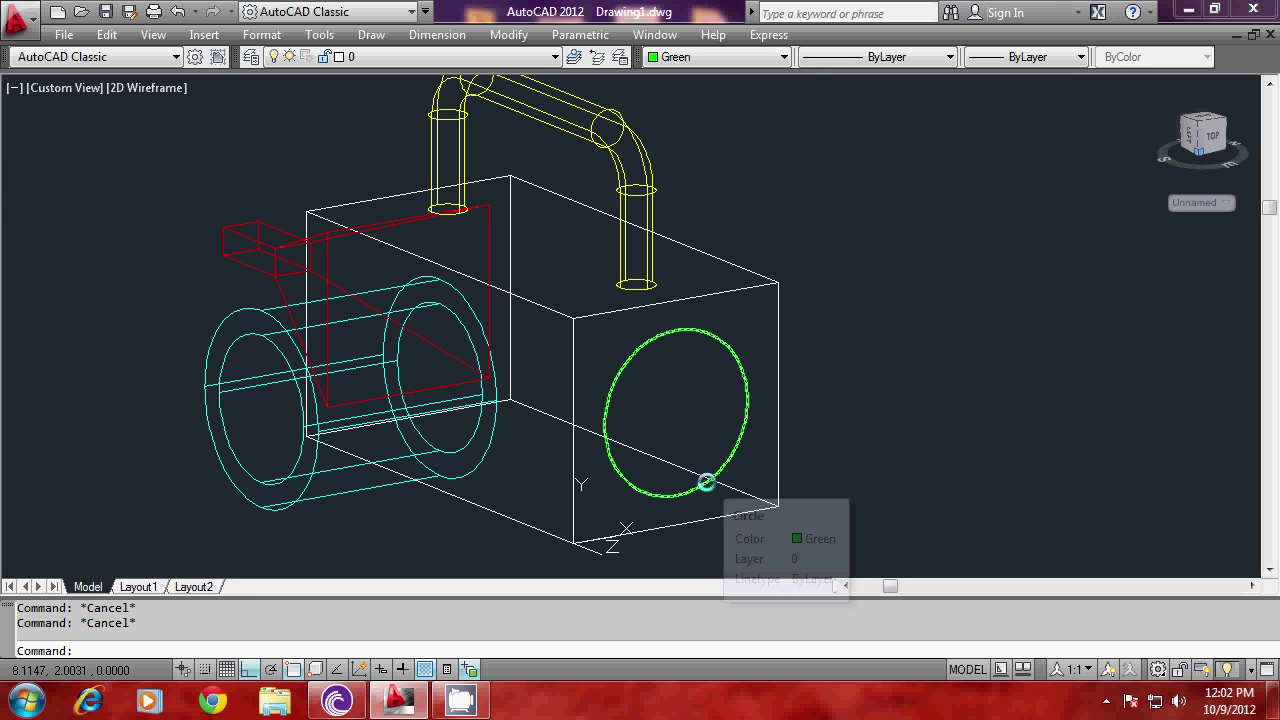
text(E)
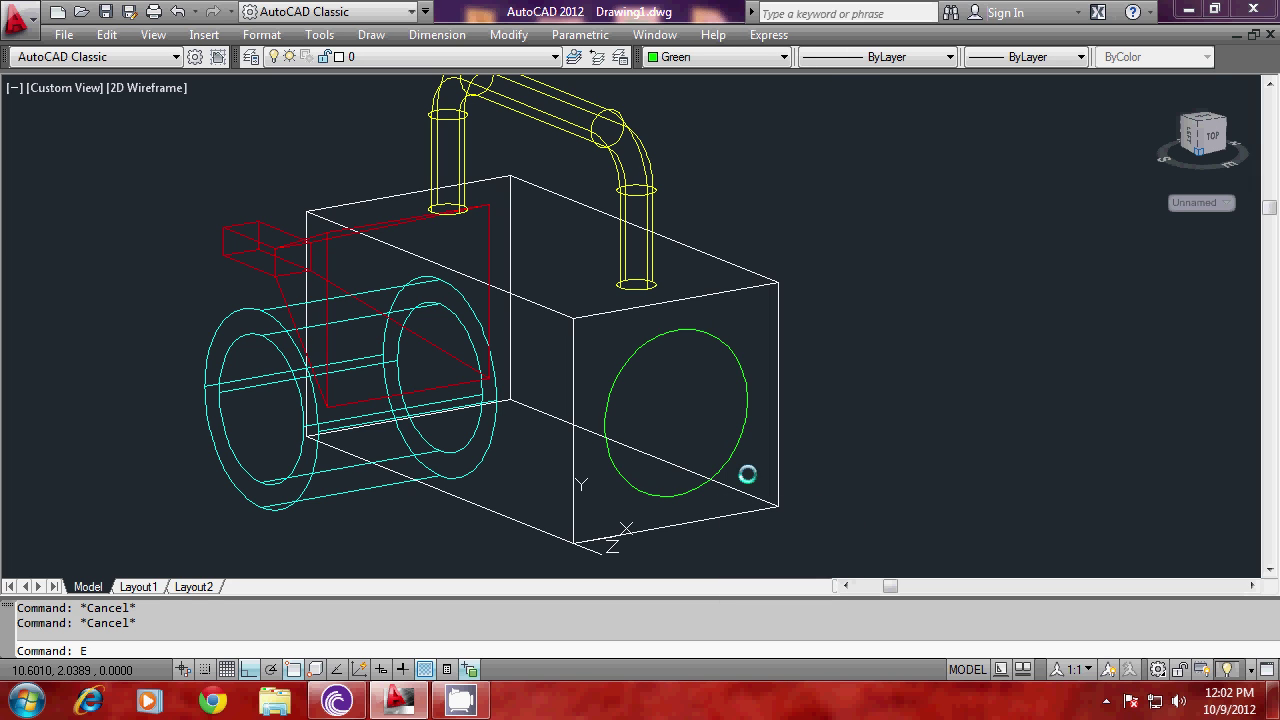
text(xt)
key(Return)
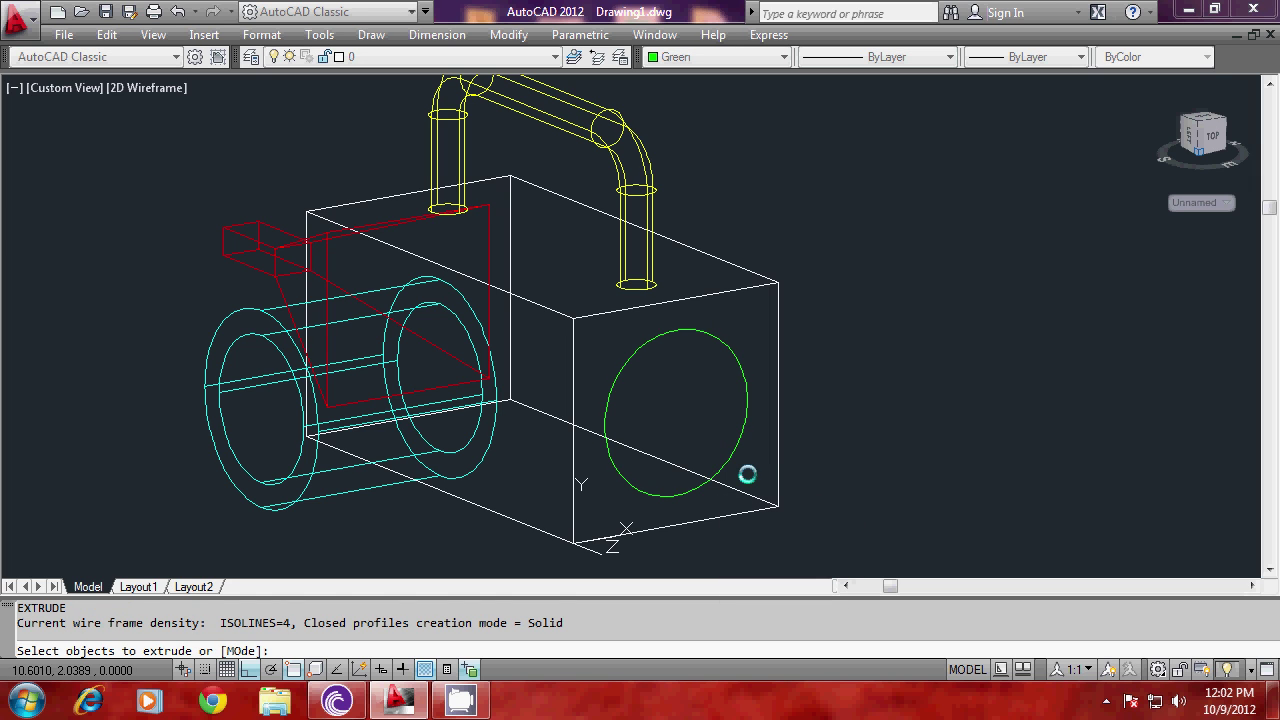
click(731, 455)
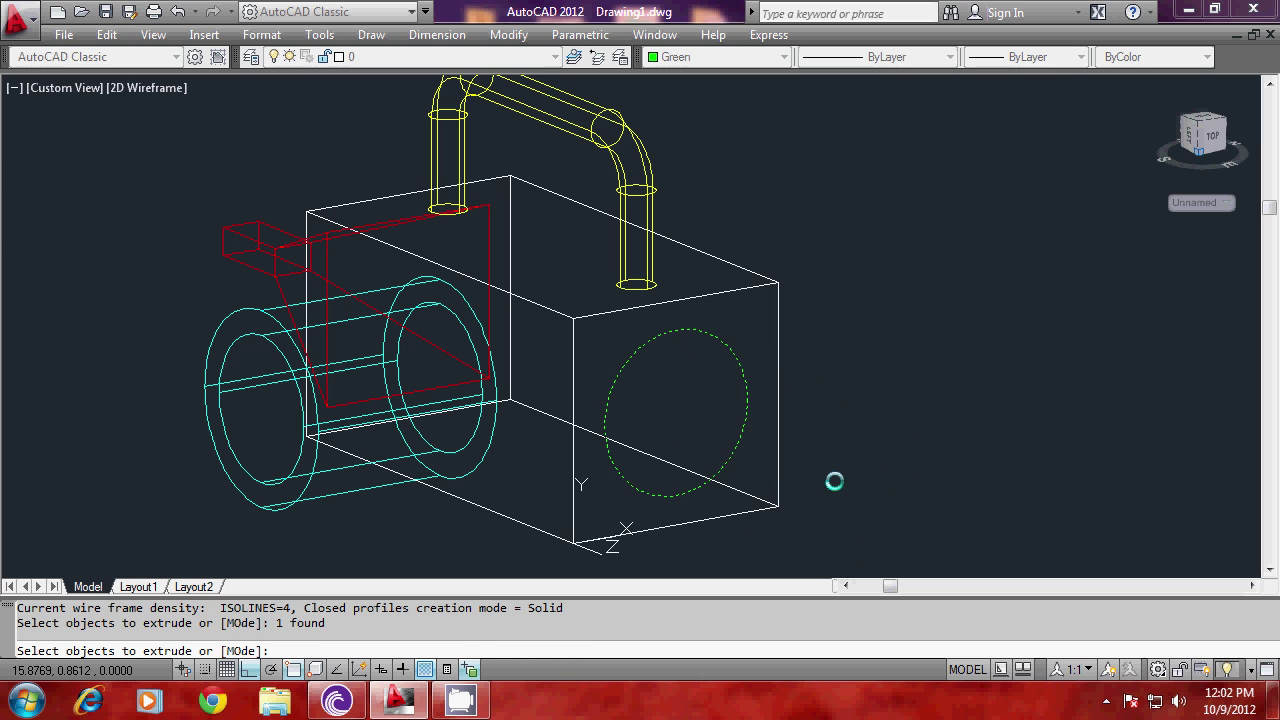
key(Return)
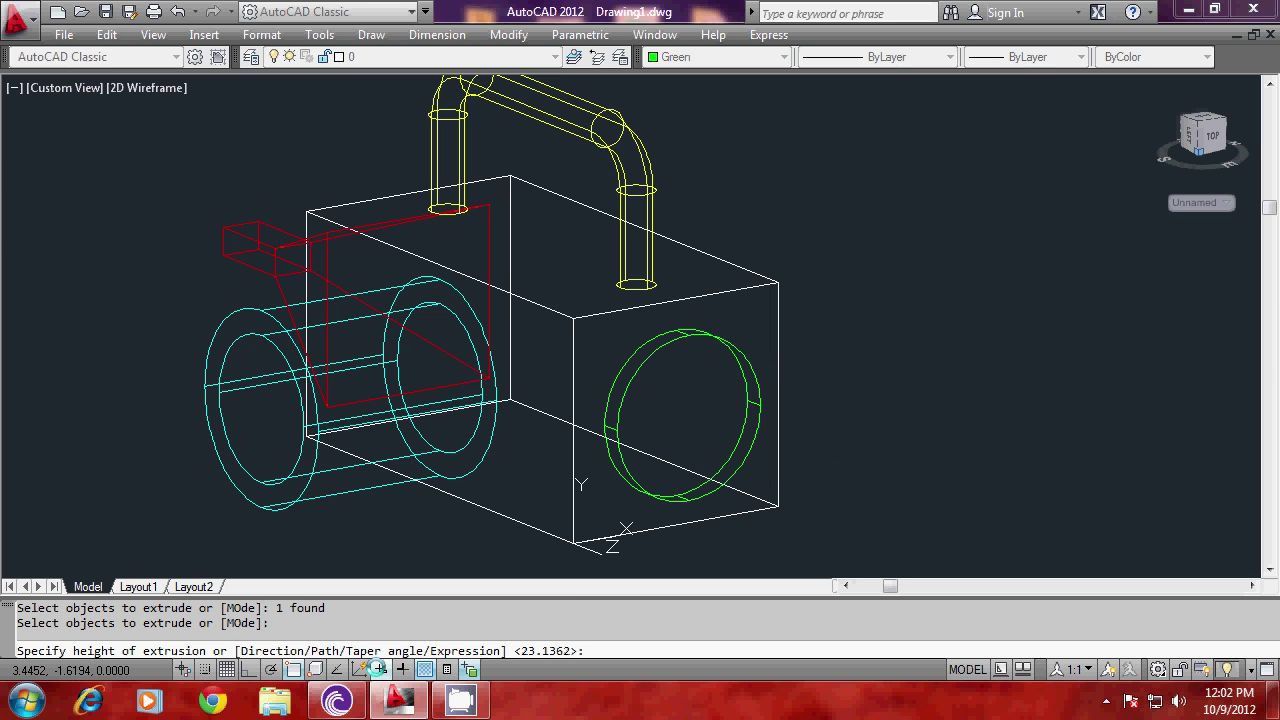
text(T)
key(Return)
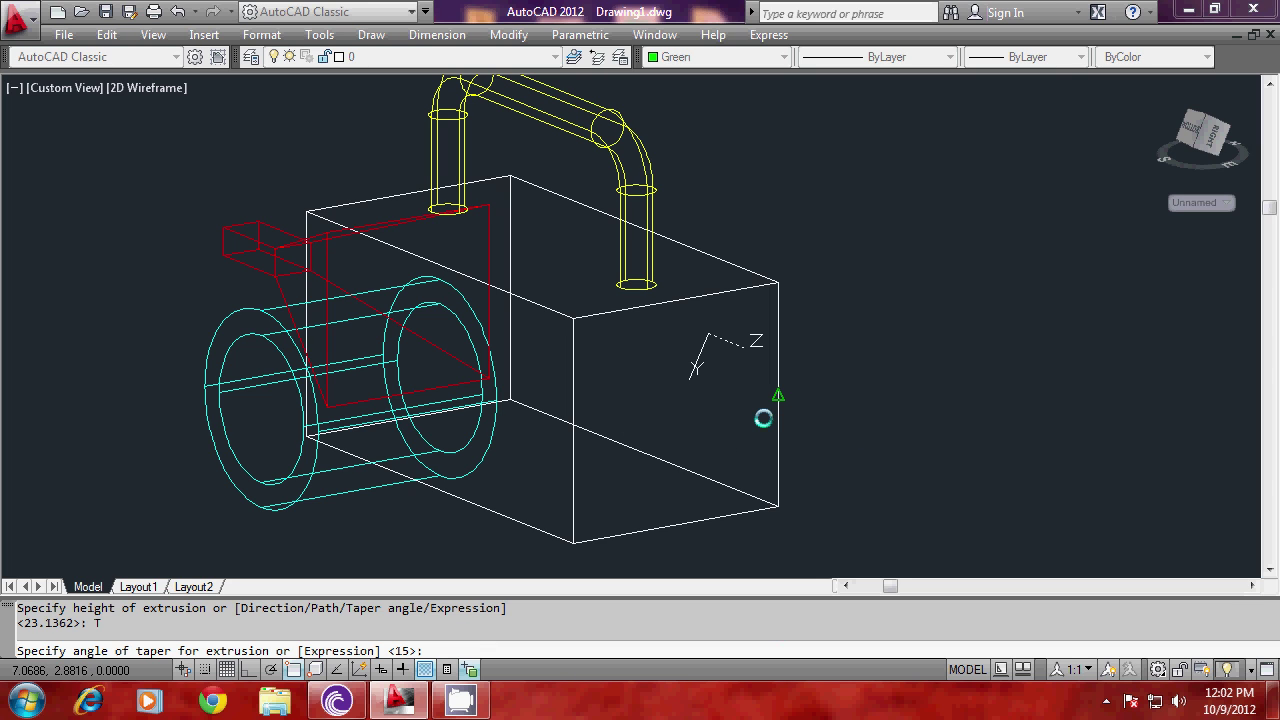
text(20)
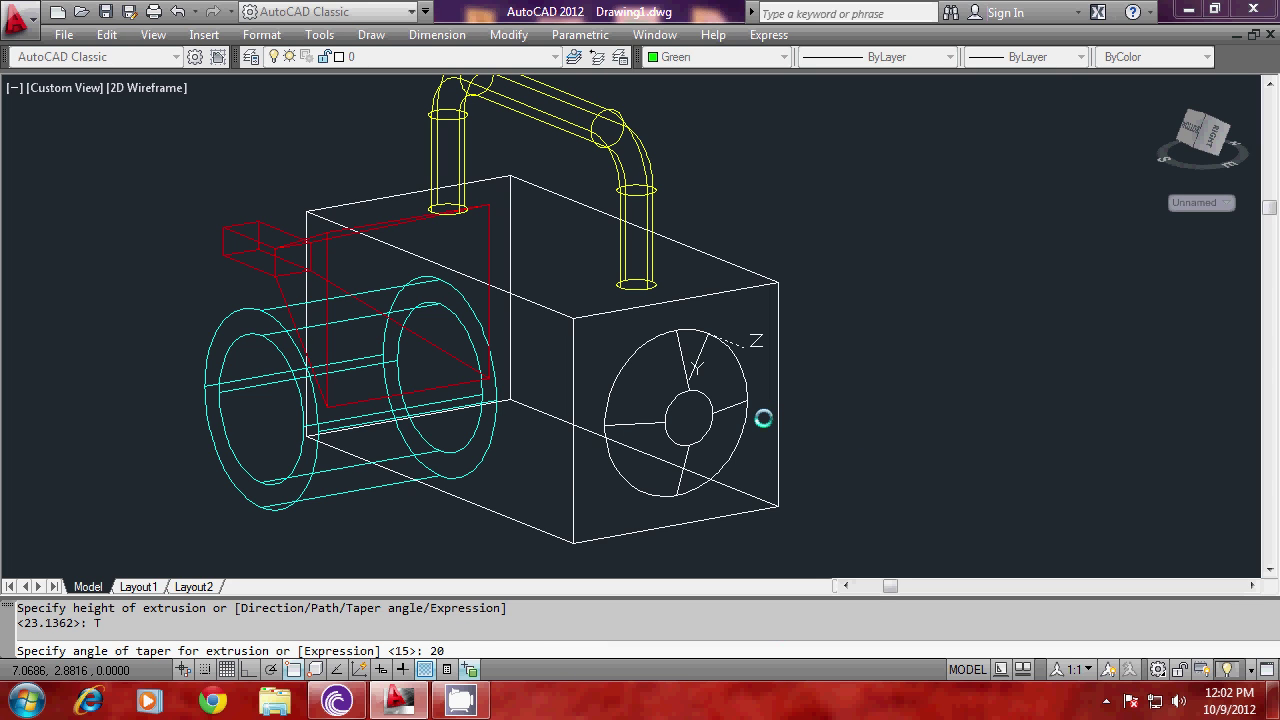
key(Return)
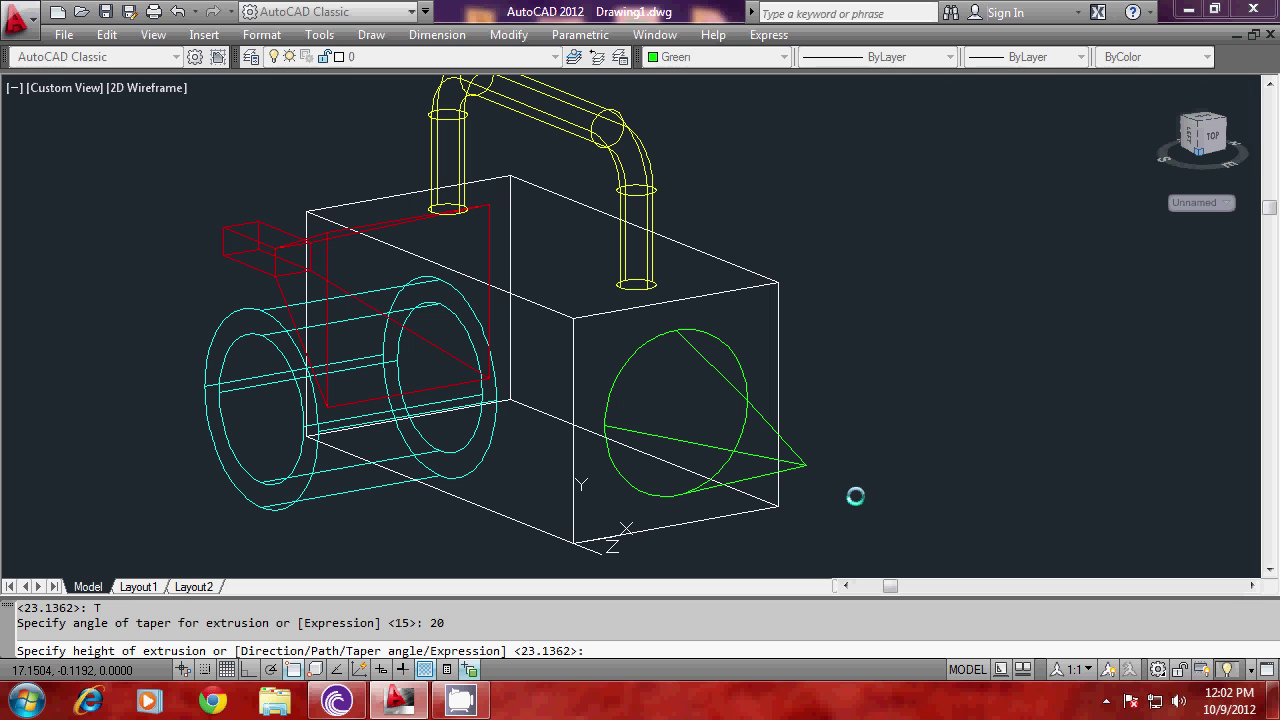
key(Return)
Run HIDE, restore the previous zoomed-out view with Zoom Previous, and run HIDE again.
text(H)
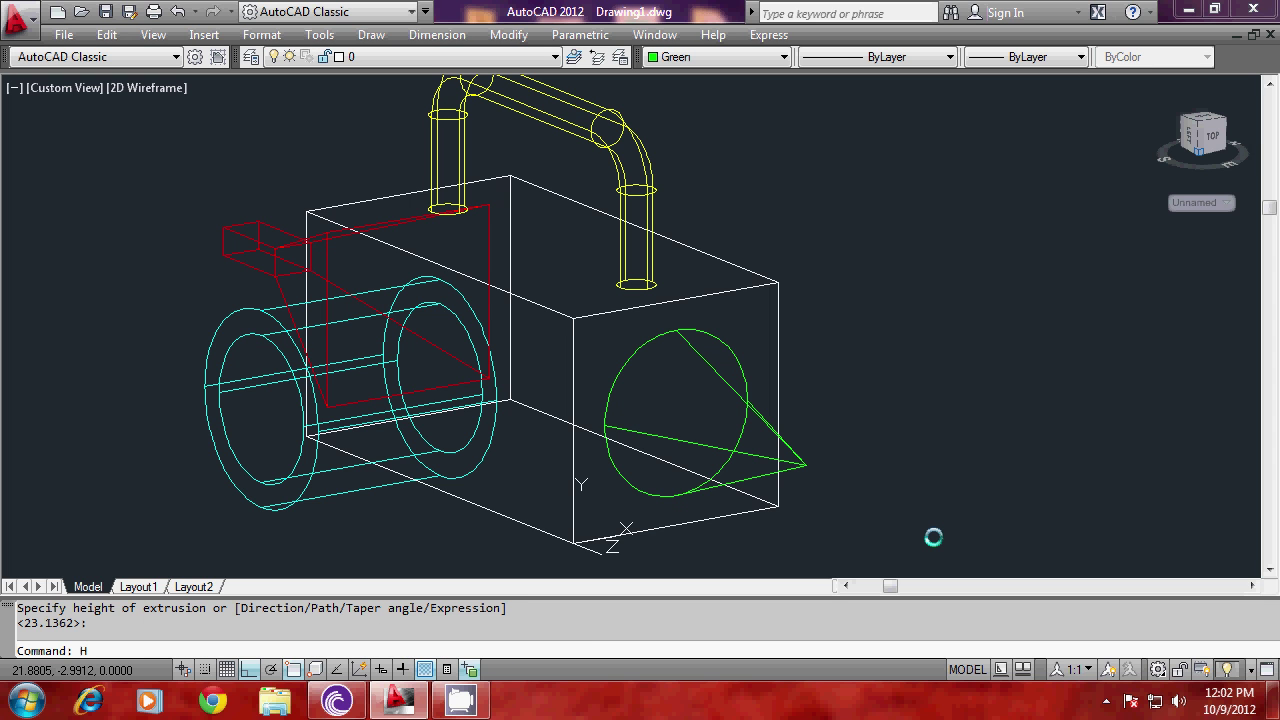
text(I)
key(Return)
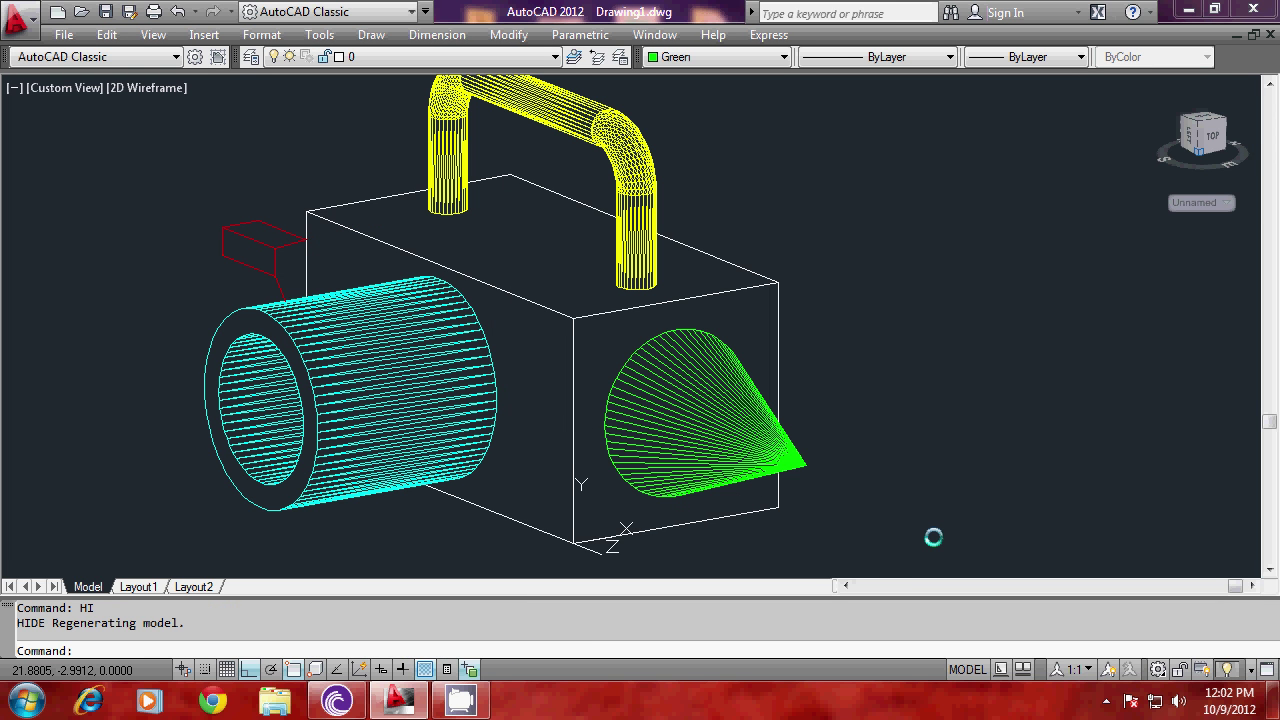
key(Escape)
key(Escape)
text(Z)
key(Return)
text(P)
key(Return)
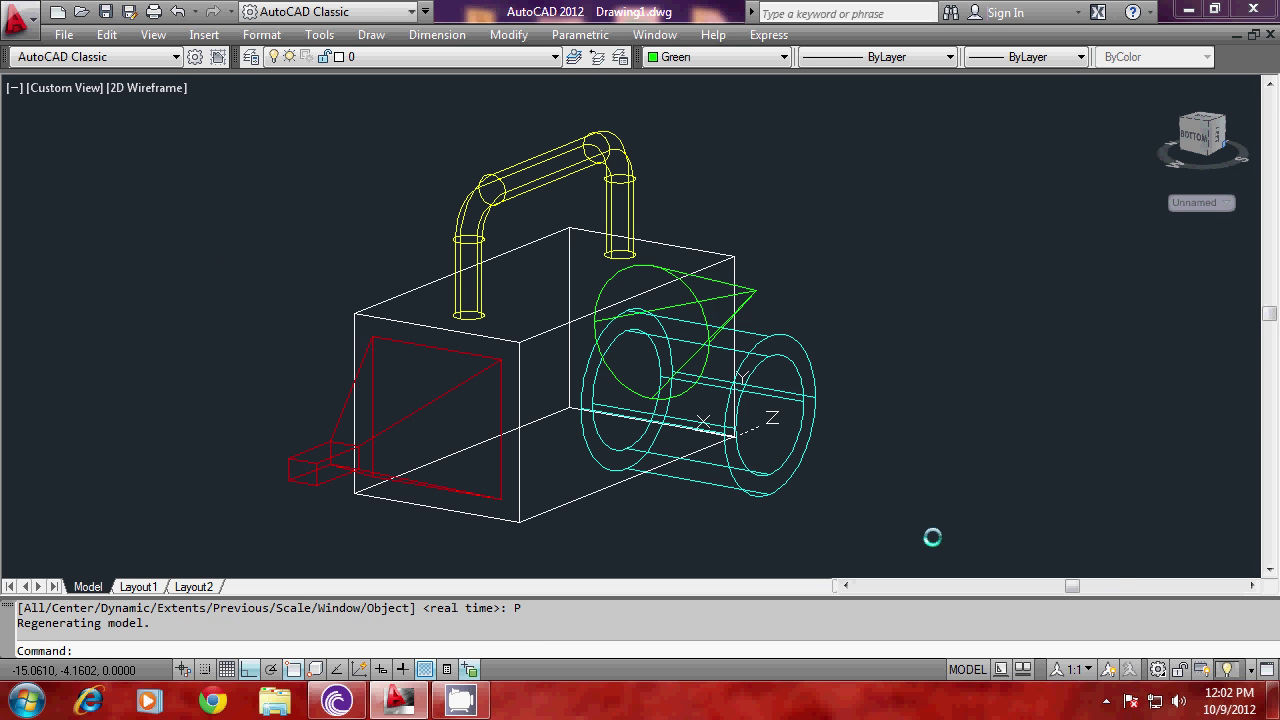
text(HI)
key(Return)
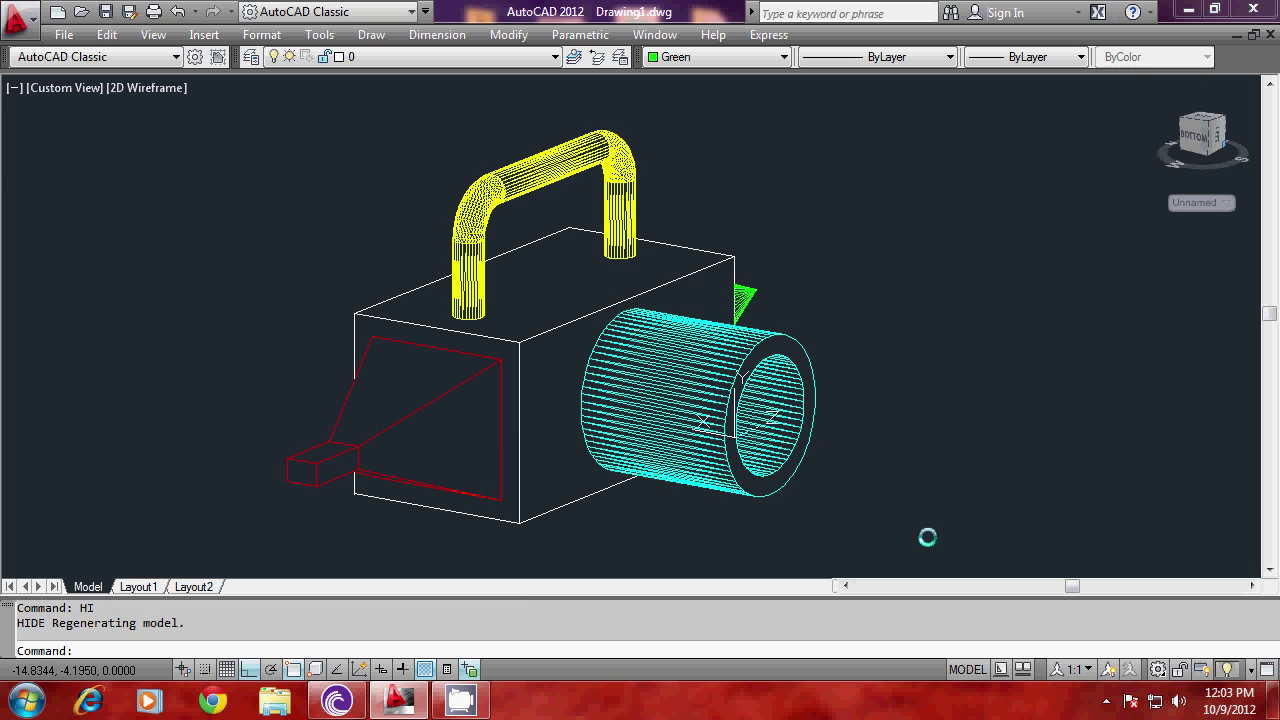